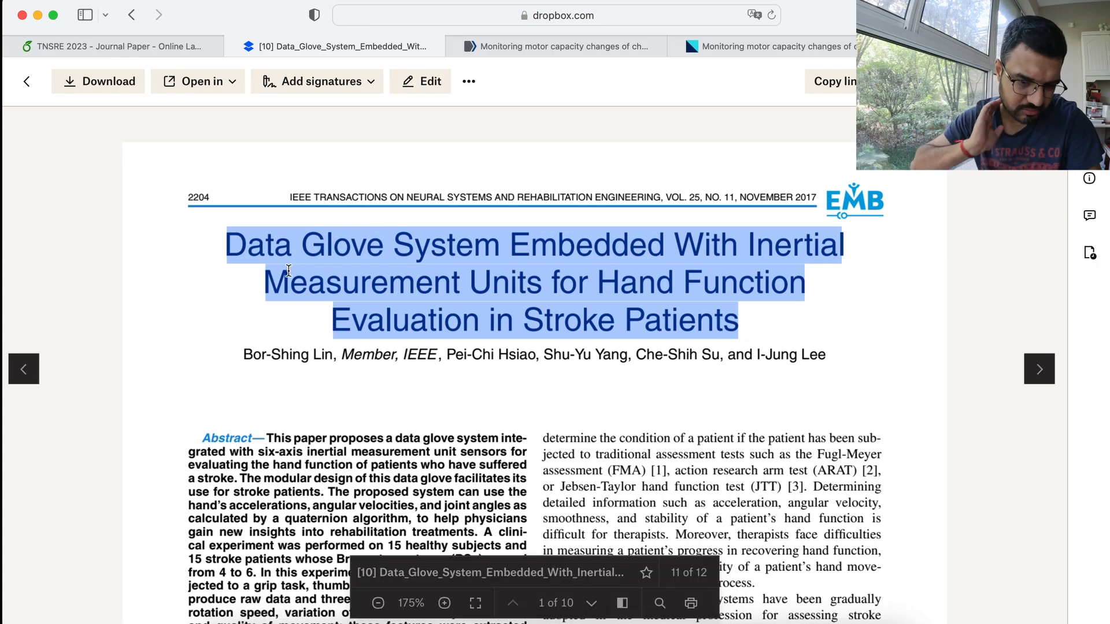
Step: Copy the full three-line title of the data glove paper from the first page of the PDF
{"action": "left_click", "coordinate": [489, 292]}
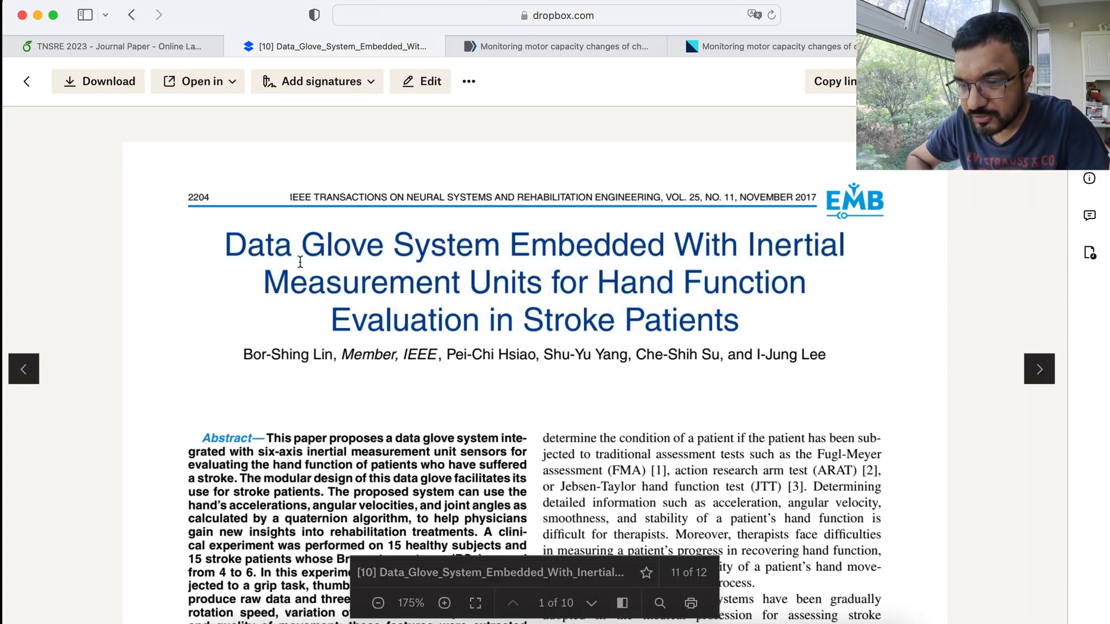
{"action": "left_click_drag", "start_coordinate": [228, 248], "coordinate": [716, 323]}
{"action": "key", "text": "super+c"}
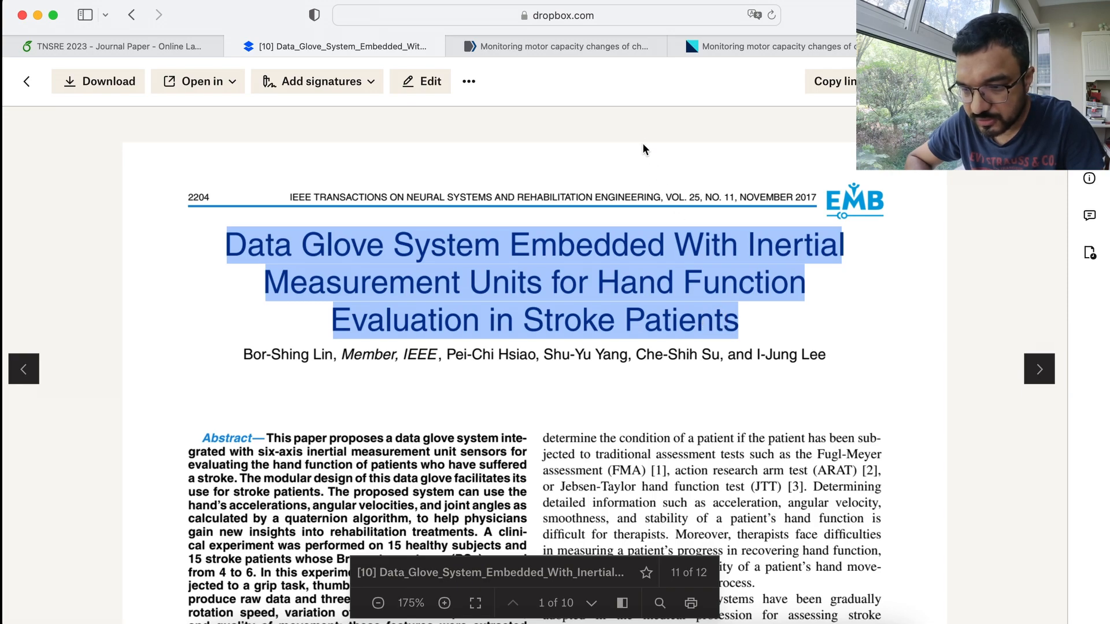
Step: Open google.com.hk in a new browser tab and search for "IEEE Xplore"
{"action": "left_click", "coordinate": [555, 46]}
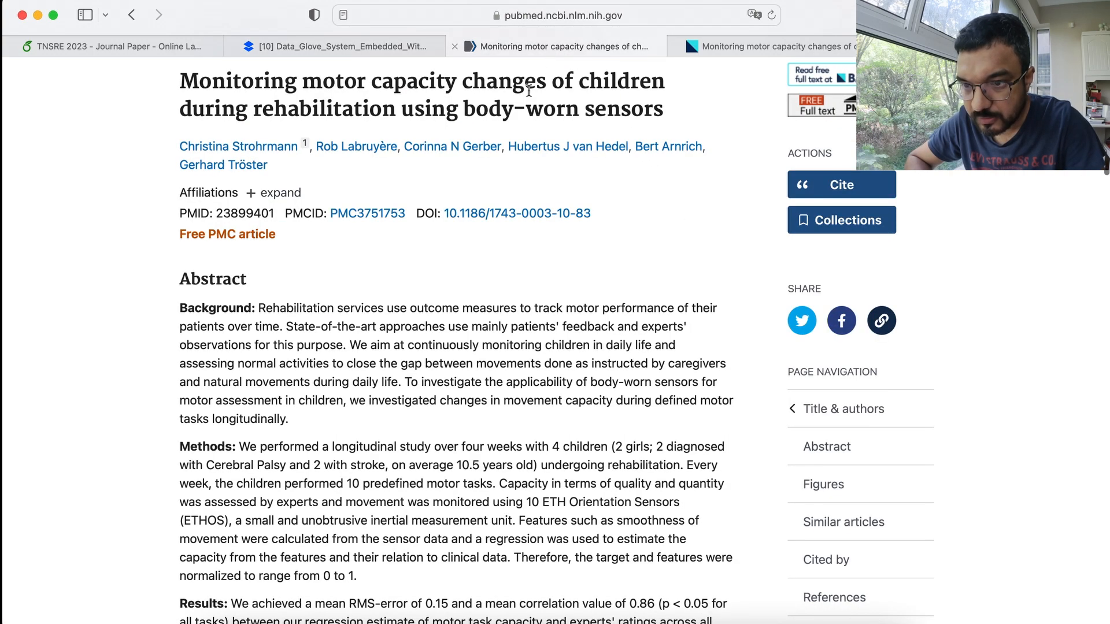
{"action": "key", "text": "super+t"}
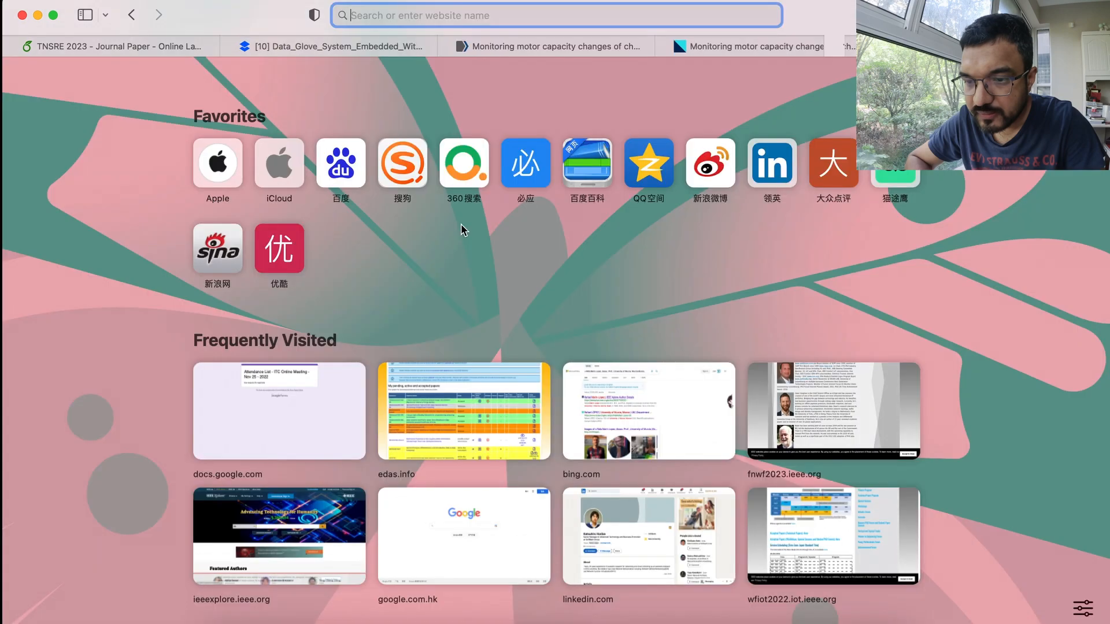
{"action": "type", "text": "google.com.hk"}
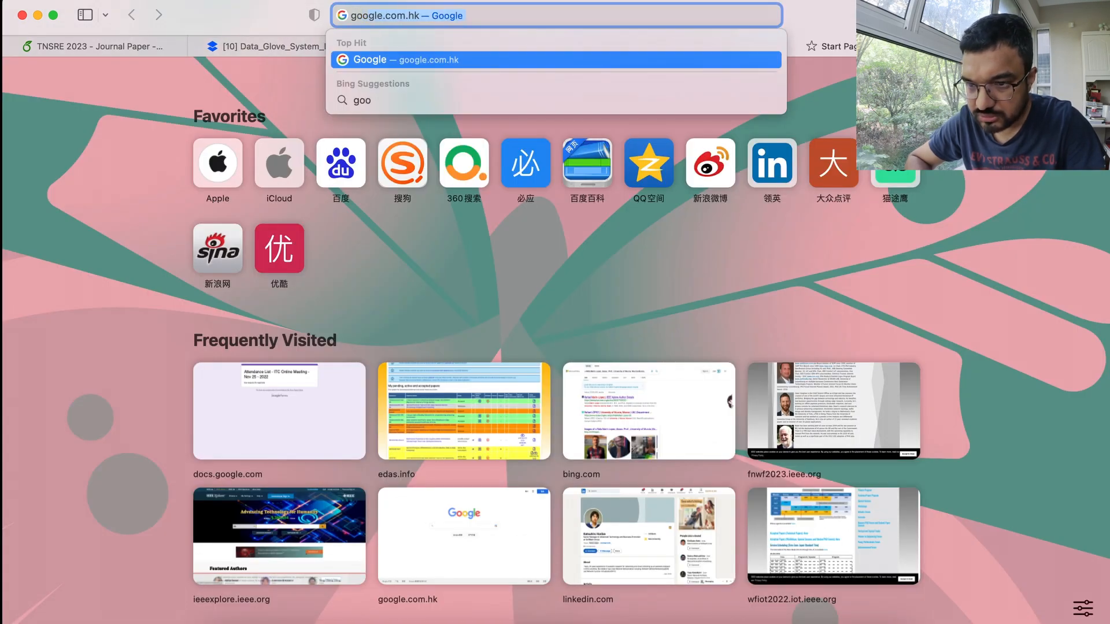
{"action": "key", "text": "Return"}
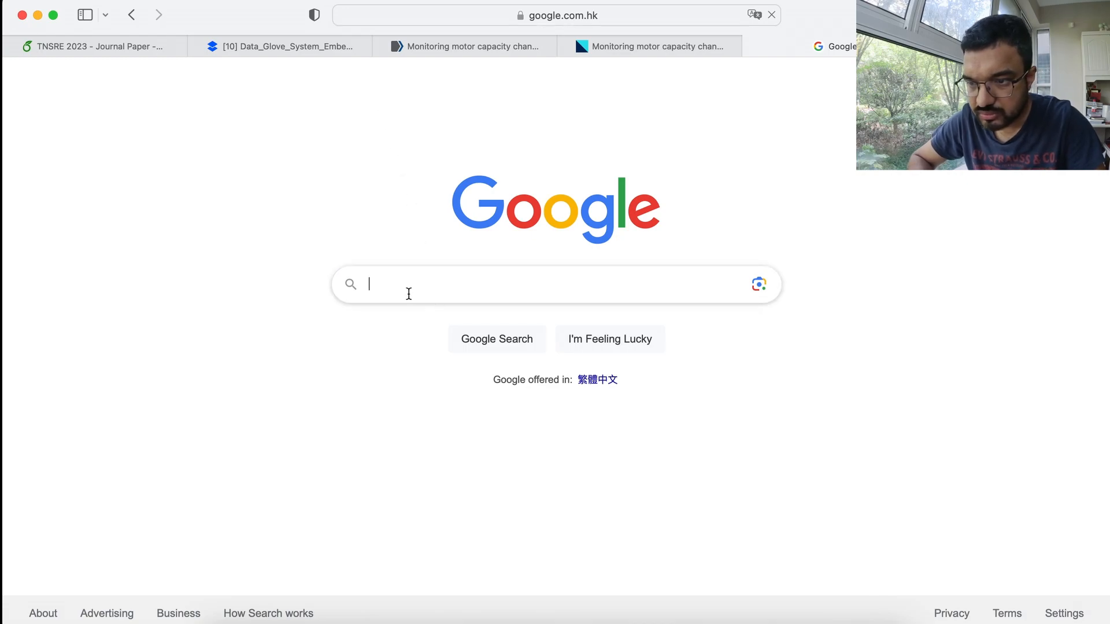
{"action": "type", "text": "IEEE"}
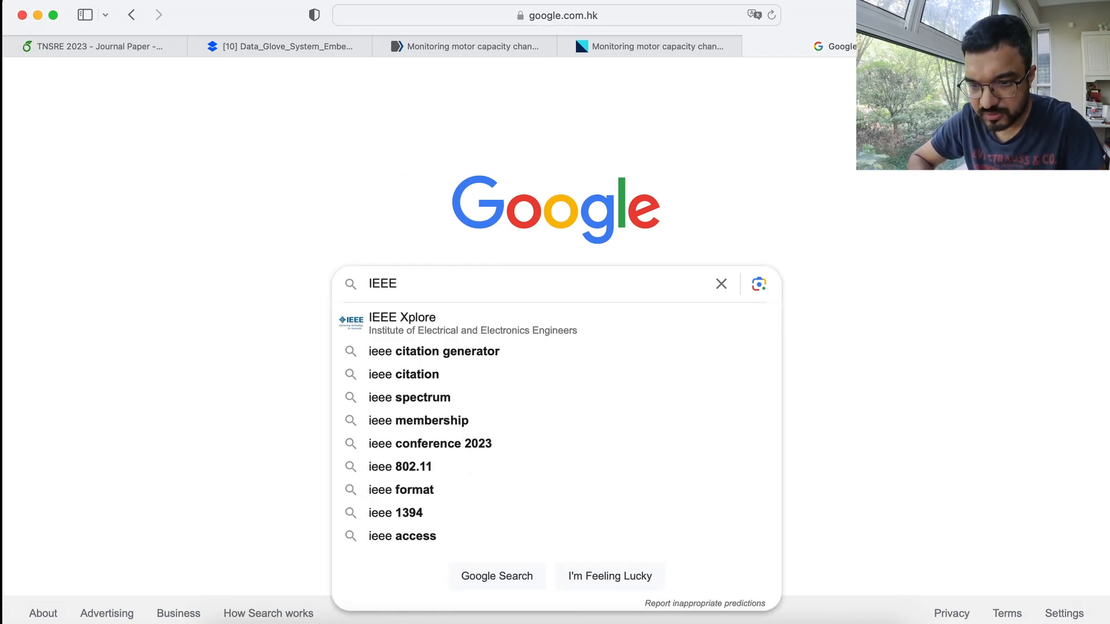
{"action": "type", "text": " Xplore"}
{"action": "key", "text": "Return"}
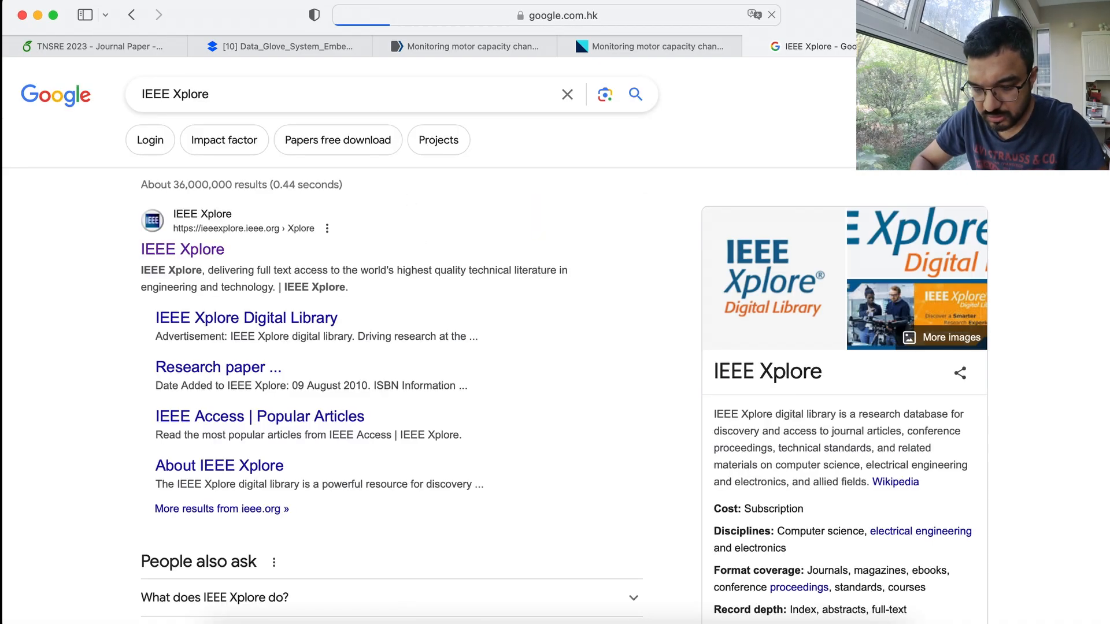
Step: Refine the Google search to "ieee xplore advanced search"
{"action": "left_click", "coordinate": [256, 99]}
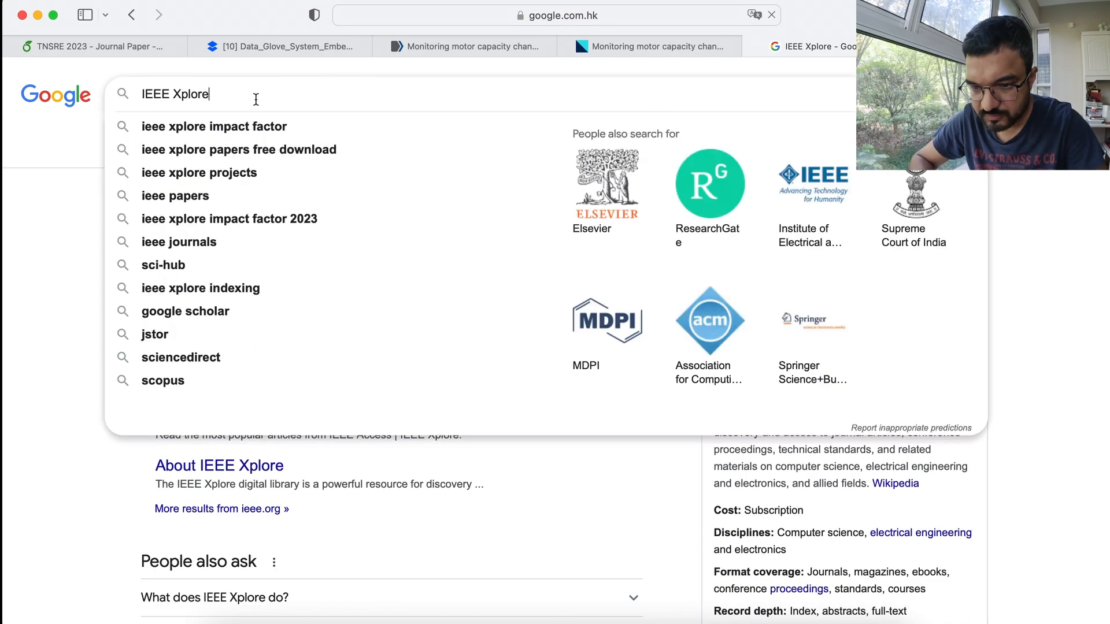
{"action": "type", "text": "ad"}
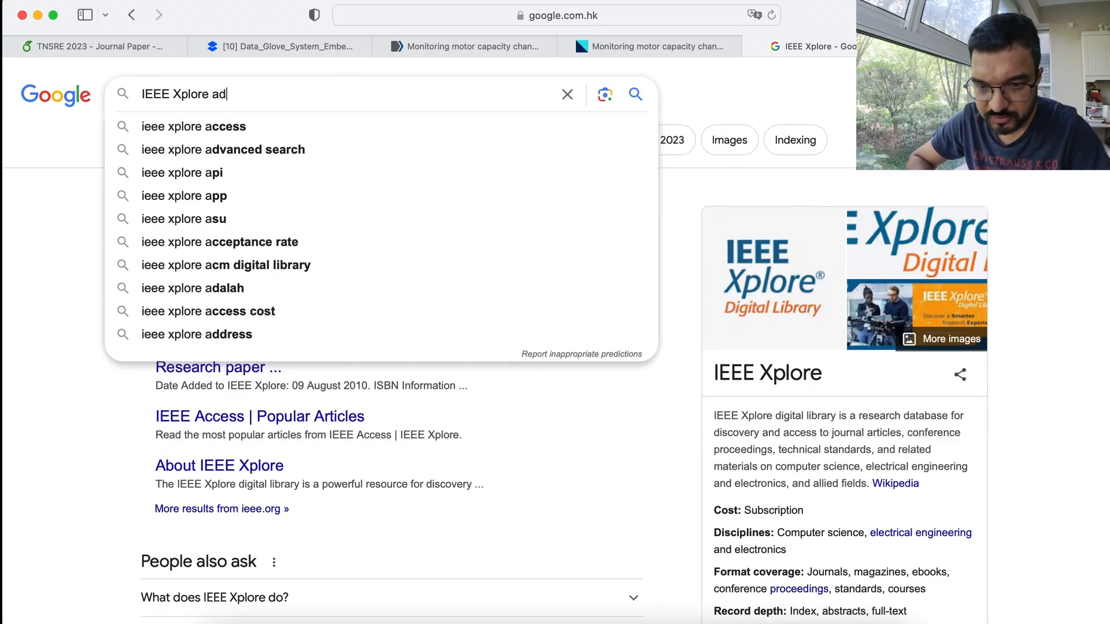
{"action": "type", "text": "vance"}
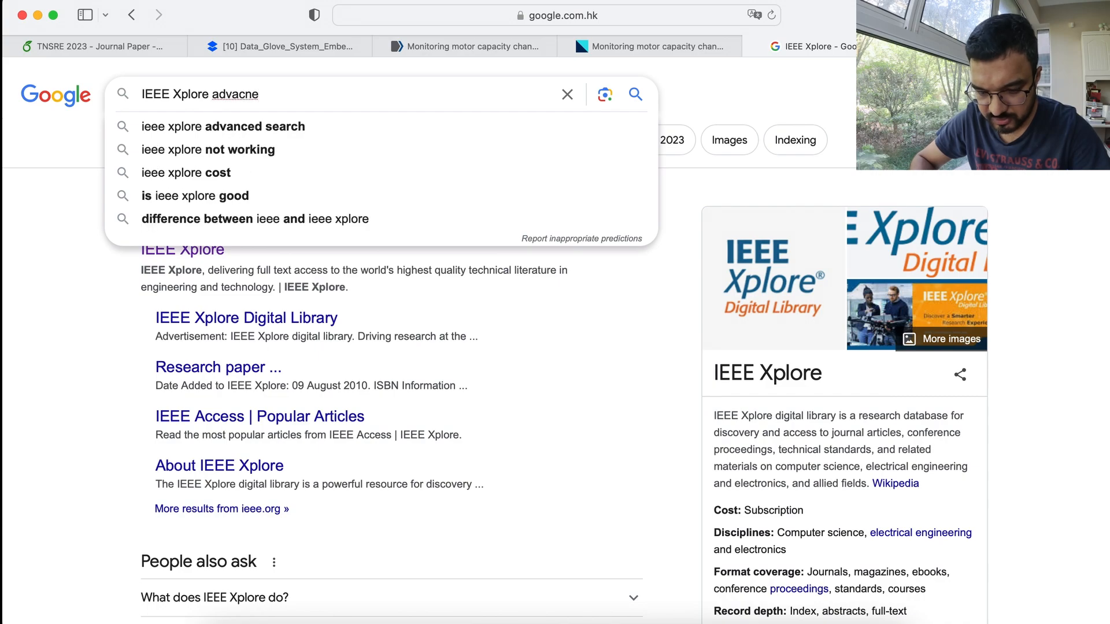
{"action": "key", "text": "Down"}
{"action": "key", "text": "Return"}
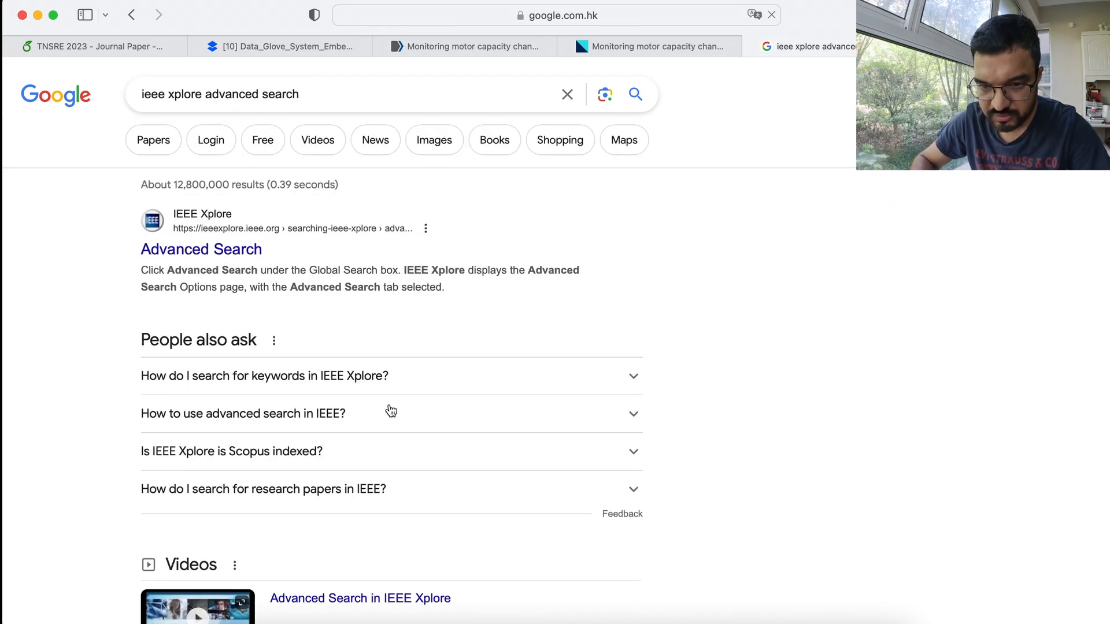
Step: Check the journal header in the paper's PDF, then search IEEE Xplore for the copied paper title
{"action": "left_click", "coordinate": [289, 45]}
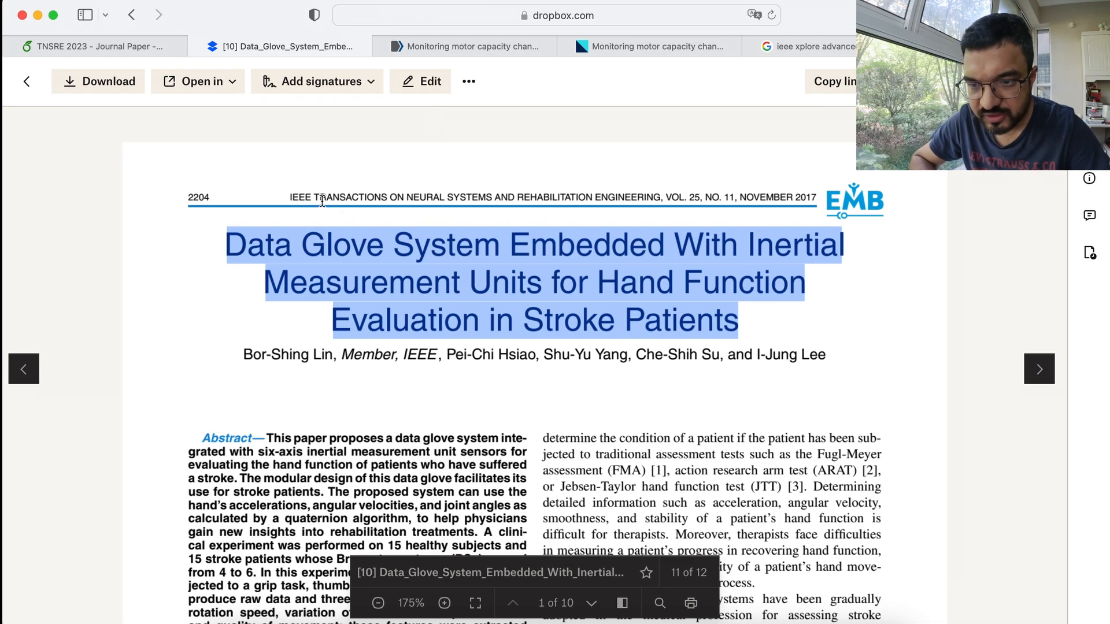
{"action": "left_click", "coordinate": [801, 46]}
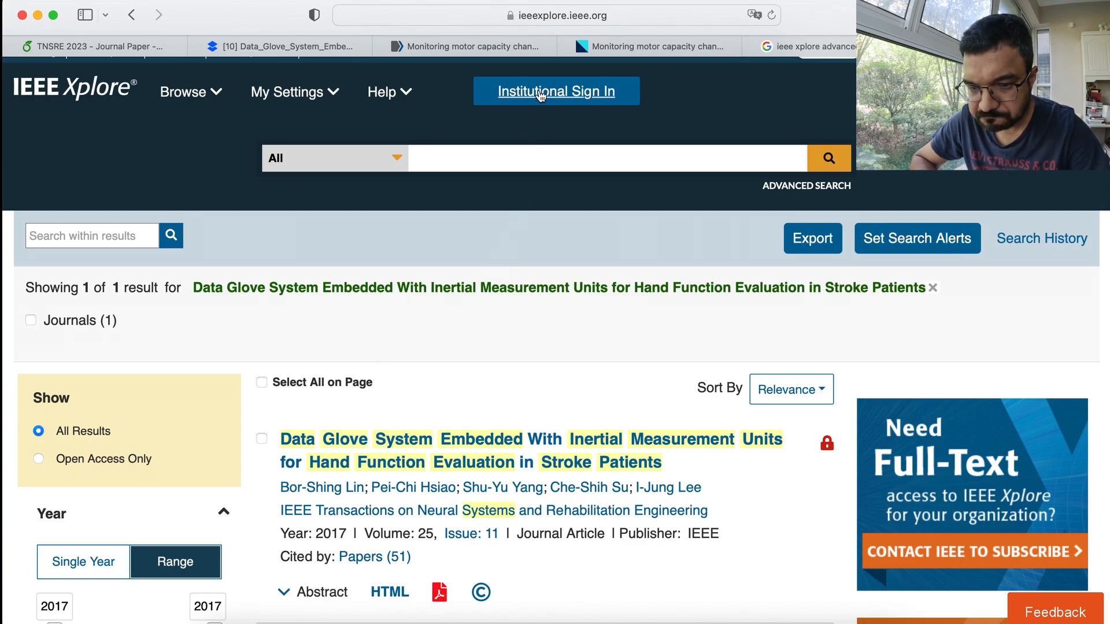
{"action": "left_click", "coordinate": [438, 162]}
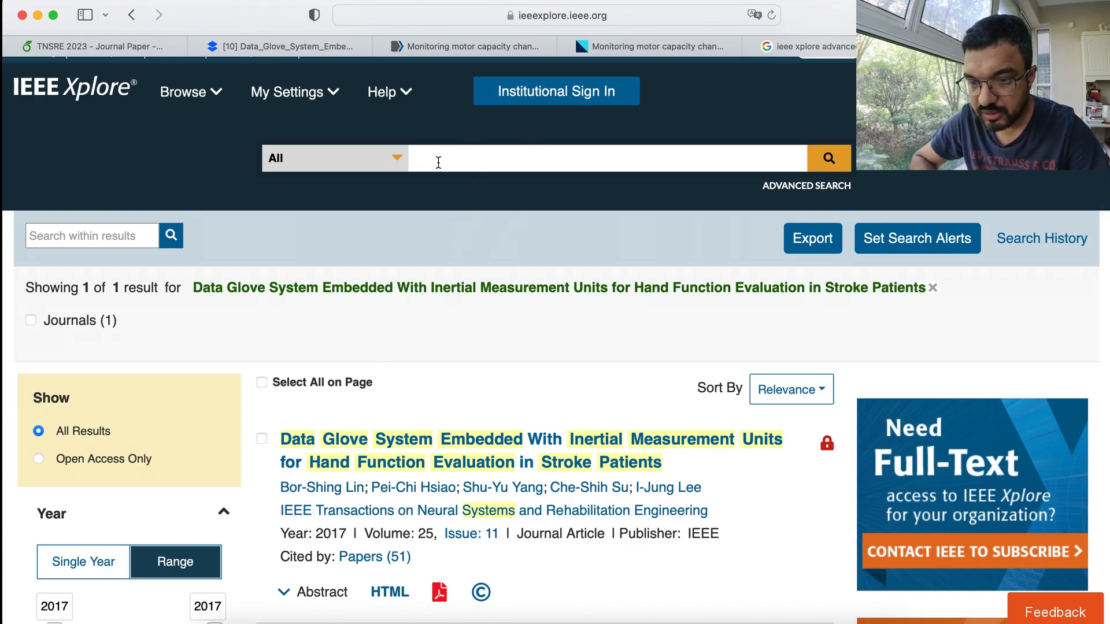
{"action": "key", "text": "super+v"}
{"action": "key", "text": "Return"}
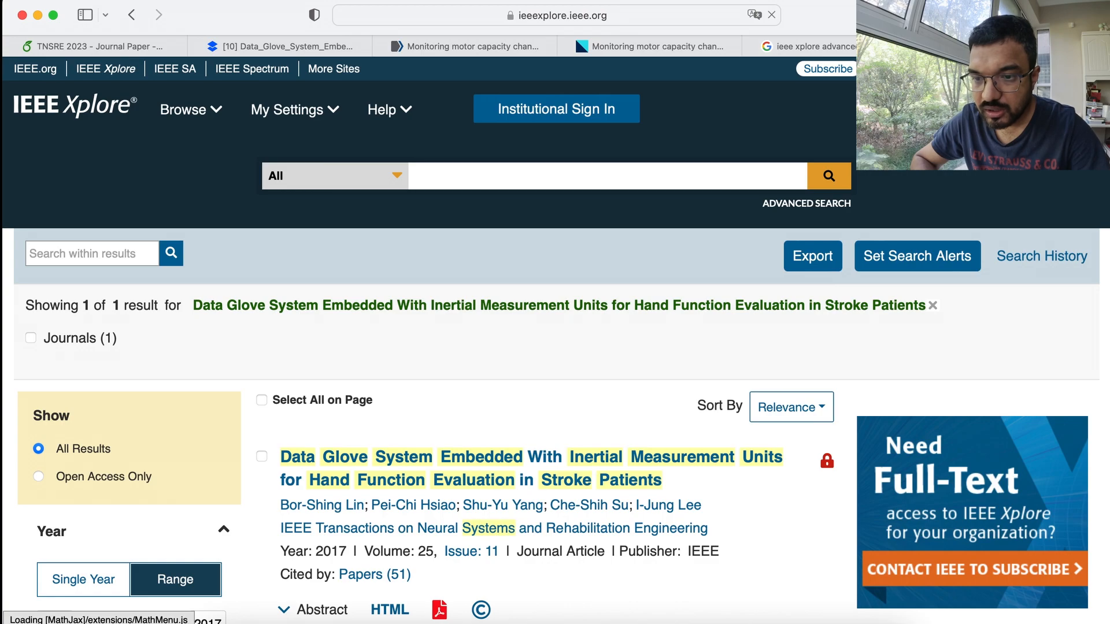
Step: Open the data glove paper's record from the IEEE Xplore results and display its citation in BibTeX format
{"action": "left_click", "coordinate": [500, 462]}
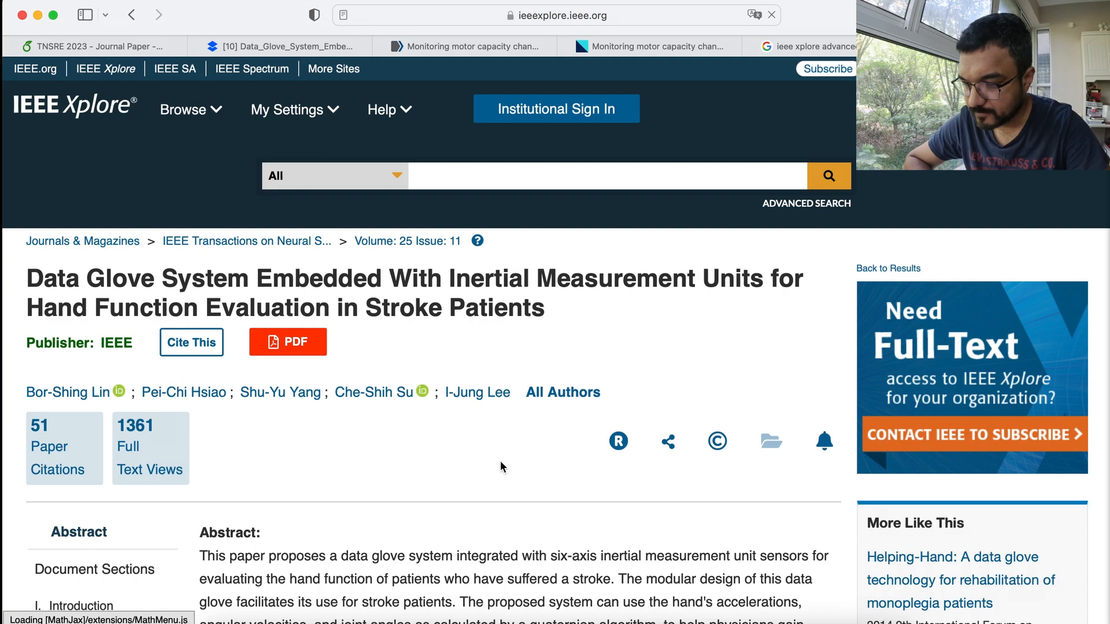
{"action": "scroll", "coordinate": [405, 452], "scroll_direction": "down", "scroll_amount": 7}
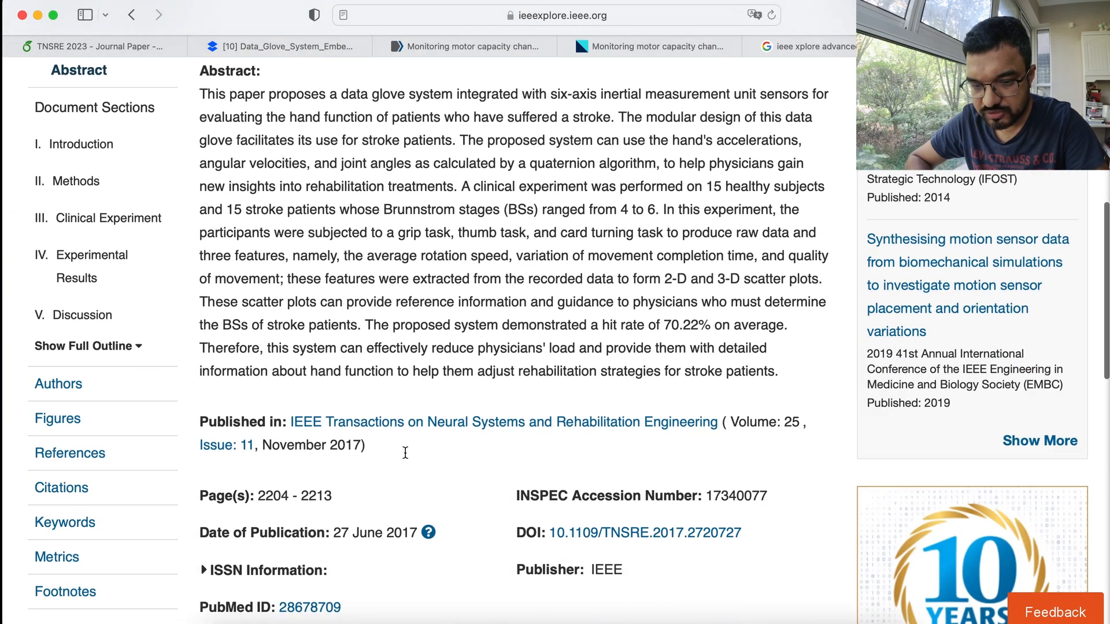
{"action": "scroll", "coordinate": [404, 452], "scroll_direction": "up", "scroll_amount": 3}
{"action": "scroll", "coordinate": [406, 458], "scroll_direction": "up", "scroll_amount": 2}
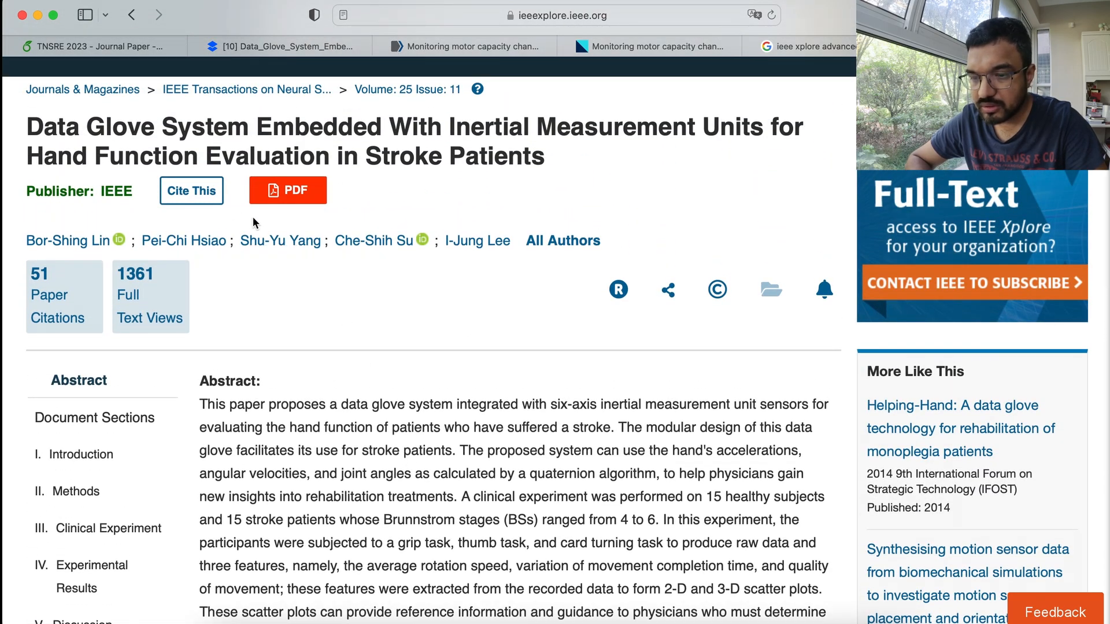
{"action": "left_click", "coordinate": [193, 195]}
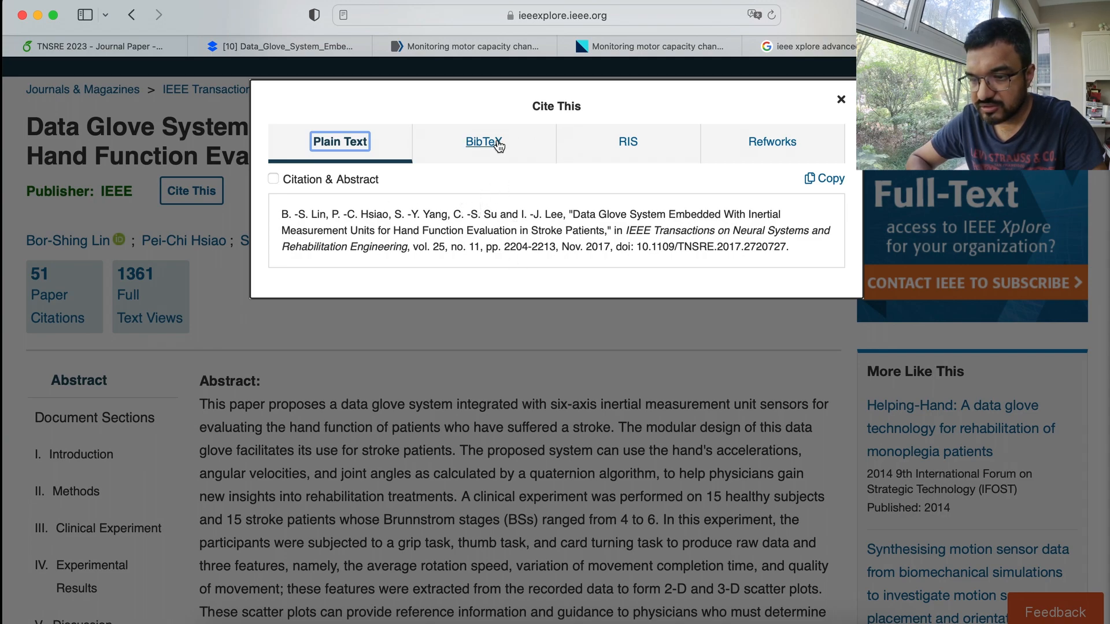
{"action": "left_click", "coordinate": [530, 149]}
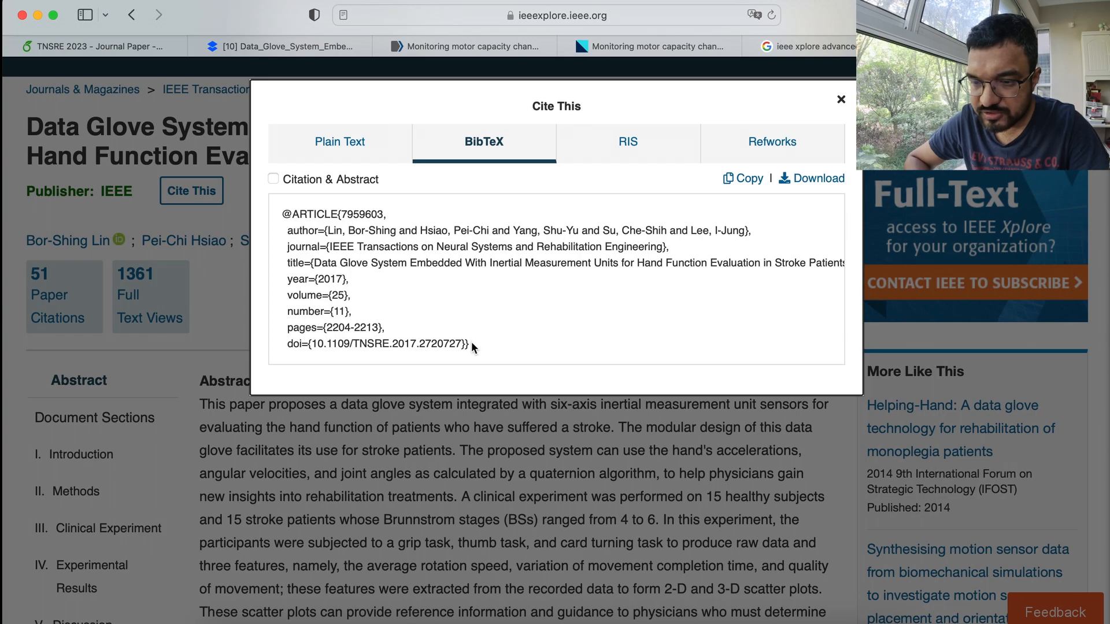
Step: Copy the whole BibTeX entry and paste it into the blank Microsoft Word document, with an empty line above it
{"action": "left_click_drag", "start_coordinate": [471, 347], "coordinate": [281, 204]}
{"action": "key", "text": "super+c"}
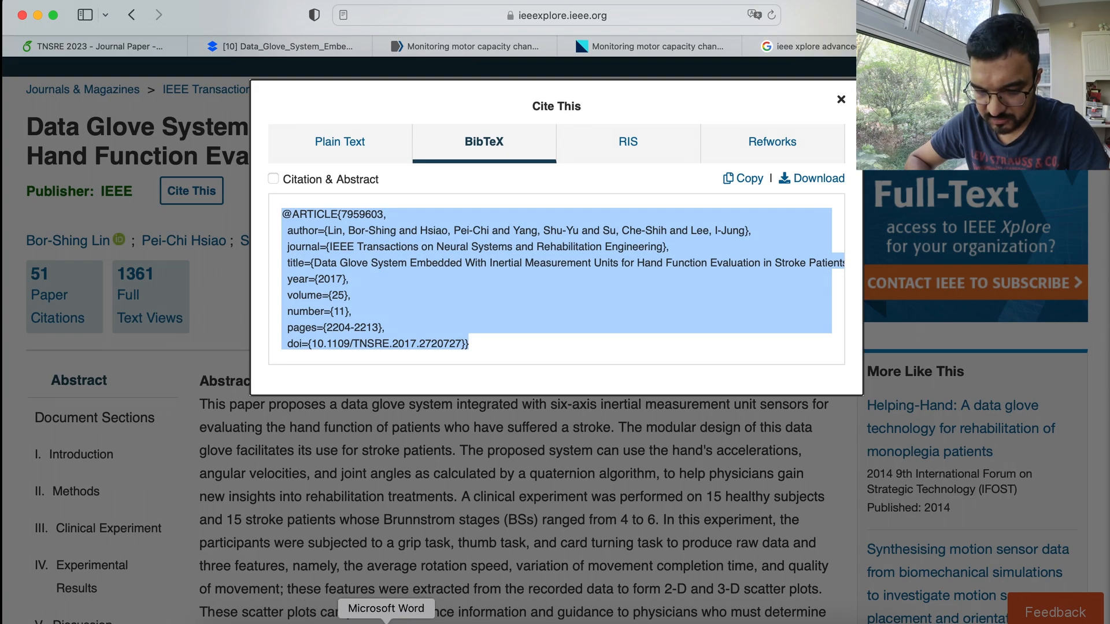
{"action": "left_click", "coordinate": [384, 622]}
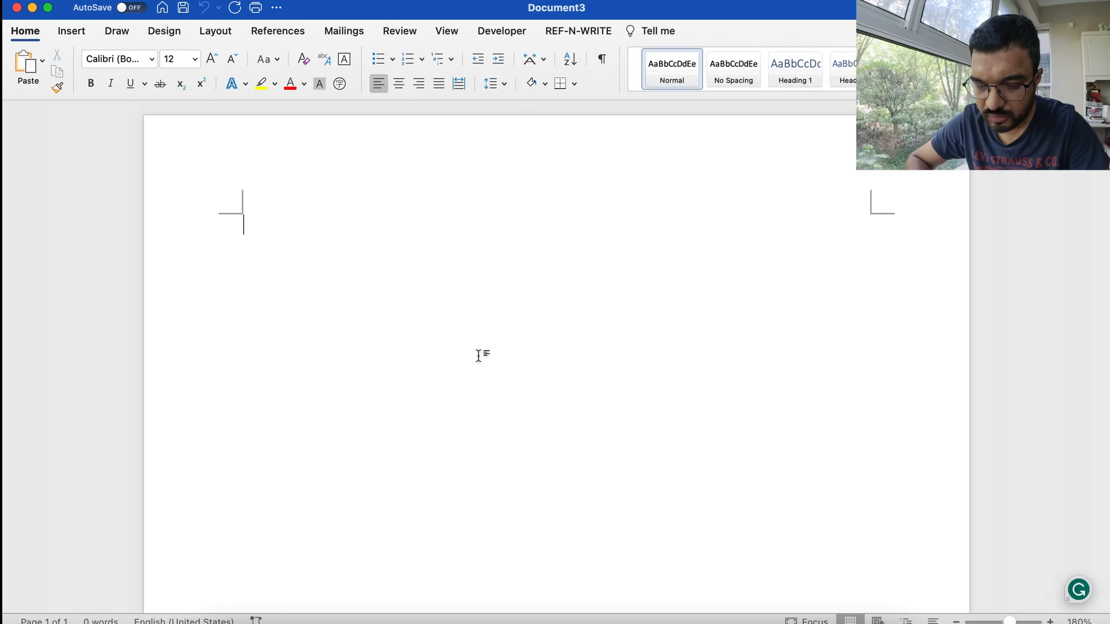
{"action": "key", "text": "super+v"}
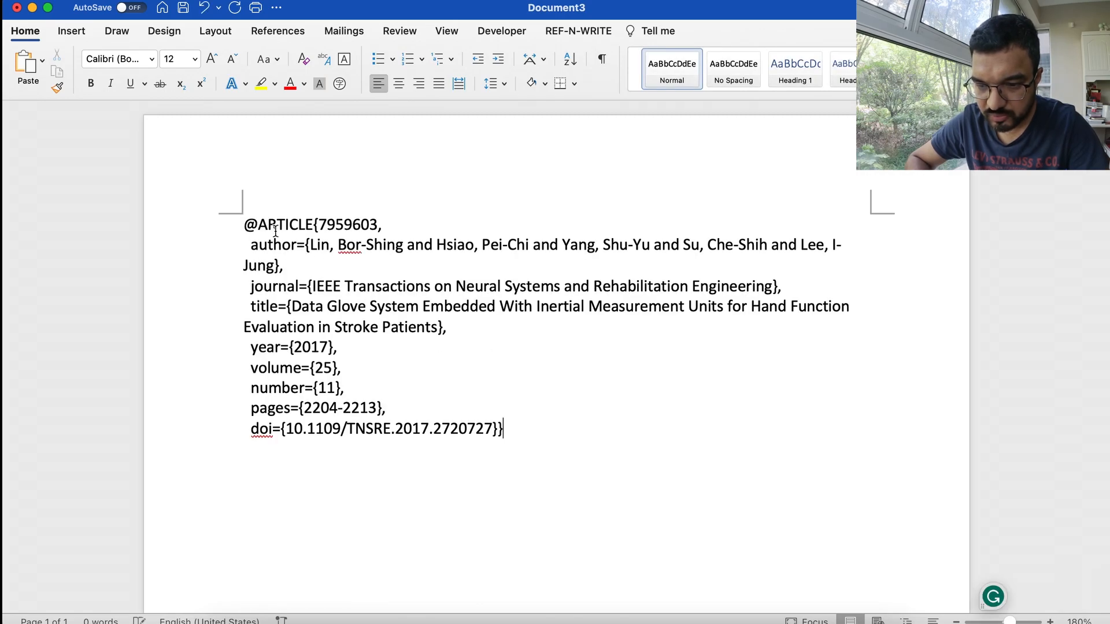
{"action": "left_click", "coordinate": [244, 224]}
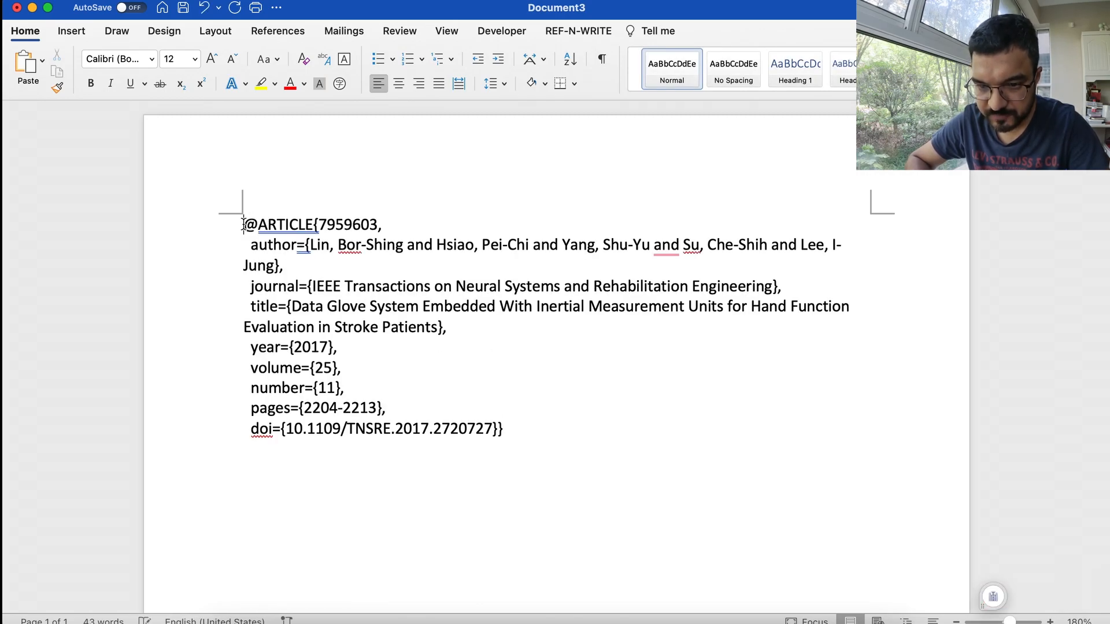
{"action": "key", "text": "Return"}
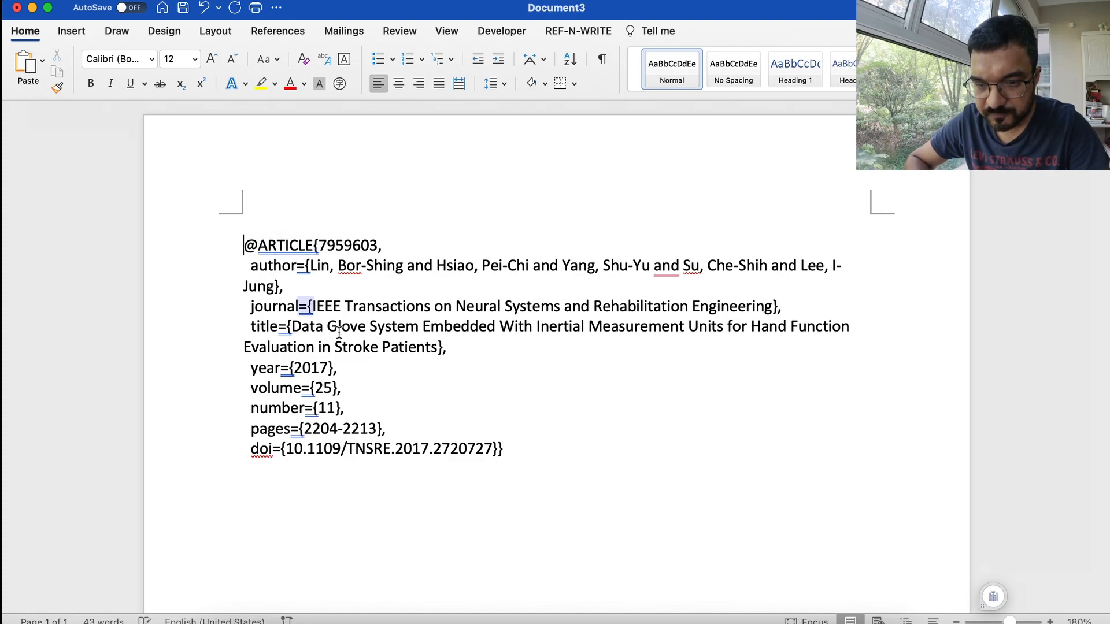
Step: Remove one leading space from each field line of the BibTeX entry, from author down to doi
{"action": "left_click", "coordinate": [250, 266]}
{"action": "key", "text": "BackSpace"}
{"action": "key", "text": "Down"}
{"action": "key", "text": "Down"}
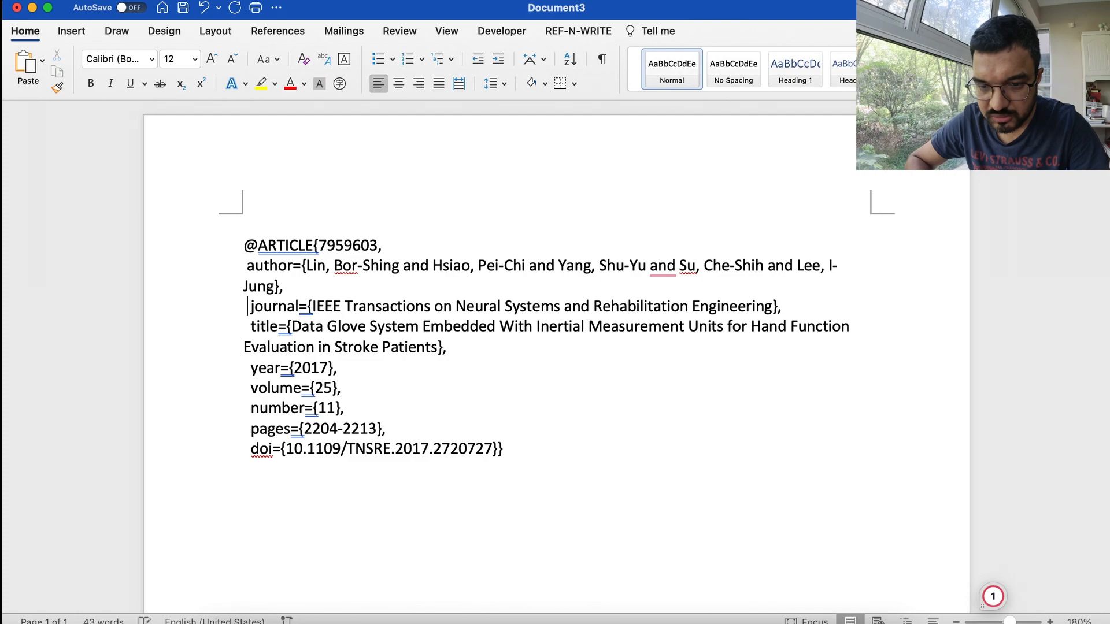
{"action": "key", "text": "BackSpace"}
{"action": "key", "text": "Down"}
{"action": "key", "text": "Down"}
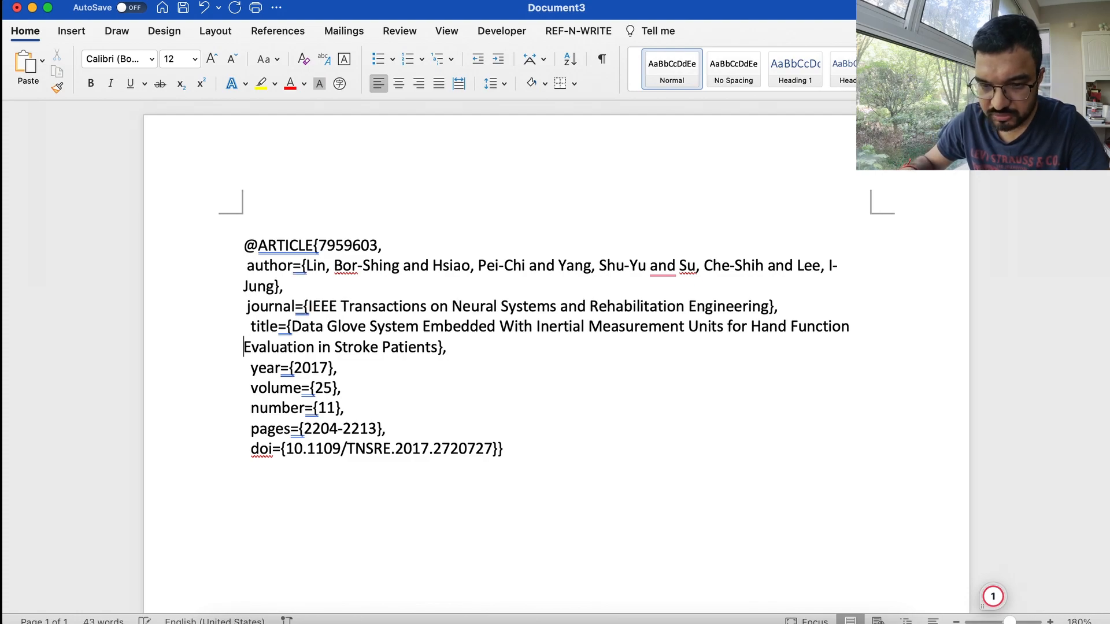
{"action": "key", "text": "Up"}
{"action": "key", "text": "BackSpace"}
{"action": "key", "text": "Down"}
{"action": "key", "text": "Down"}
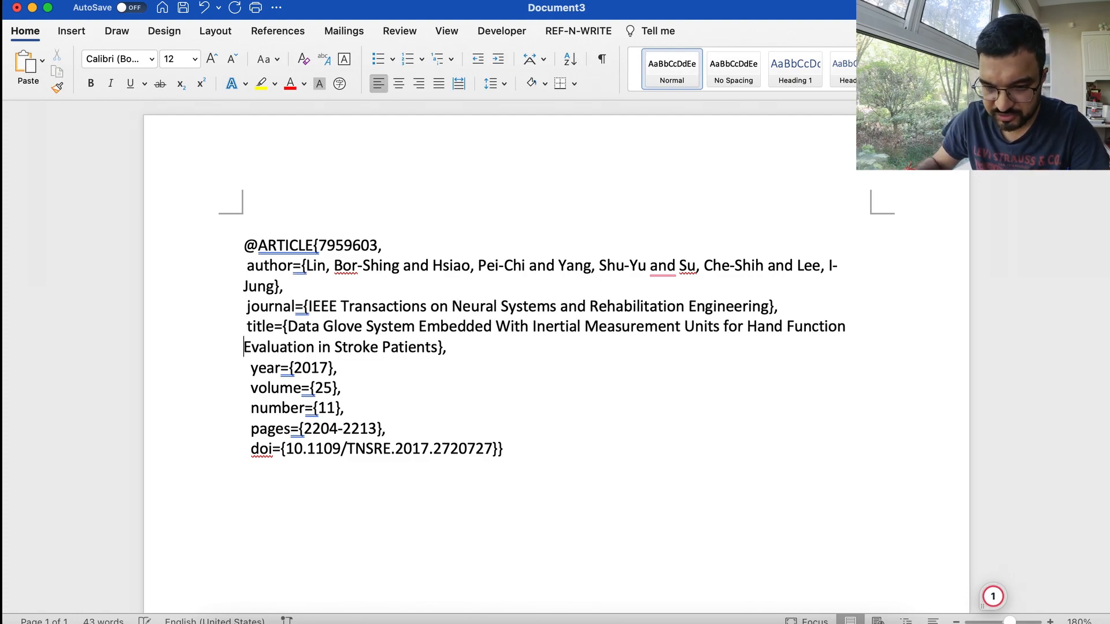
{"action": "key", "text": "BackSpace"}
{"action": "key", "text": "Down"}
{"action": "key", "text": "BackSpace"}
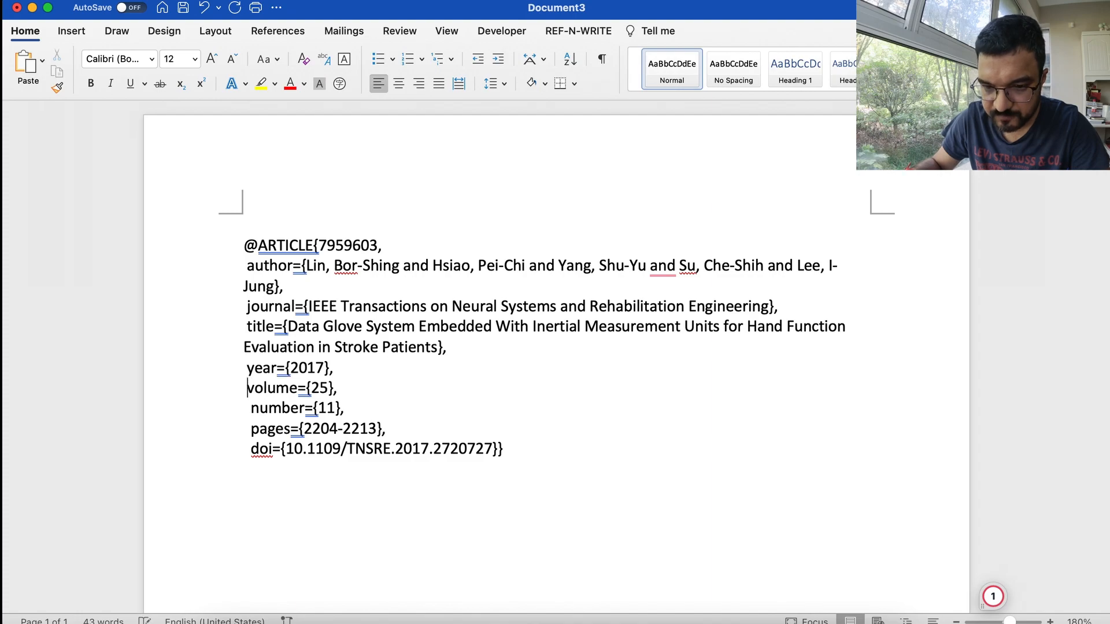
{"action": "key", "text": "Down"}
{"action": "key", "text": "BackSpace"}
{"action": "key", "text": "Down"}
{"action": "key", "text": "BackSpace"}
{"action": "key", "text": "Down"}
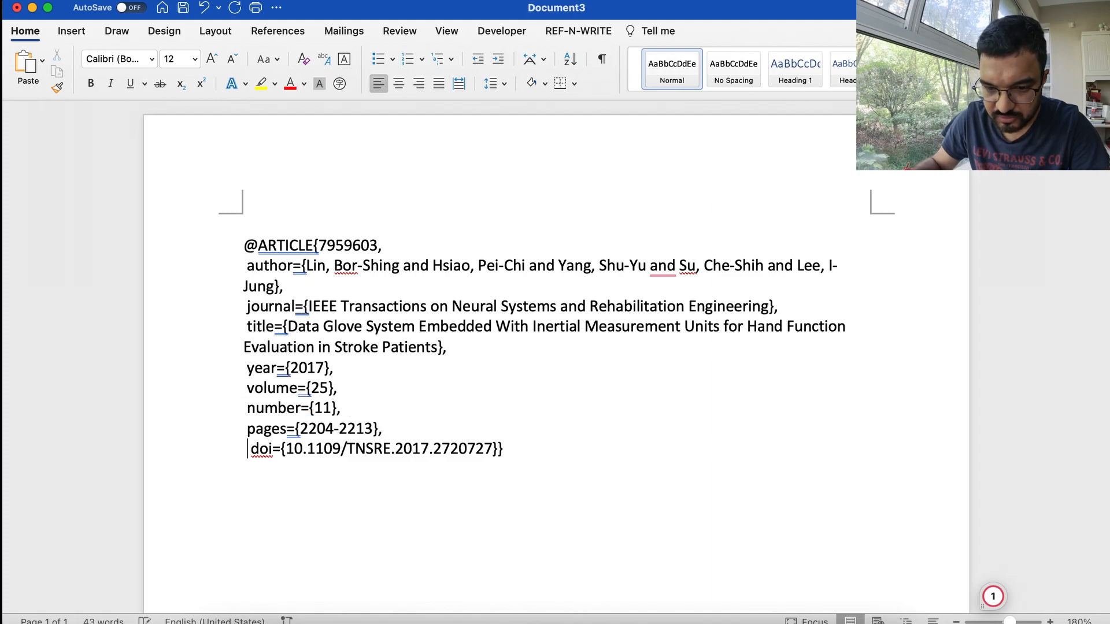
{"action": "key", "text": "BackSpace"}
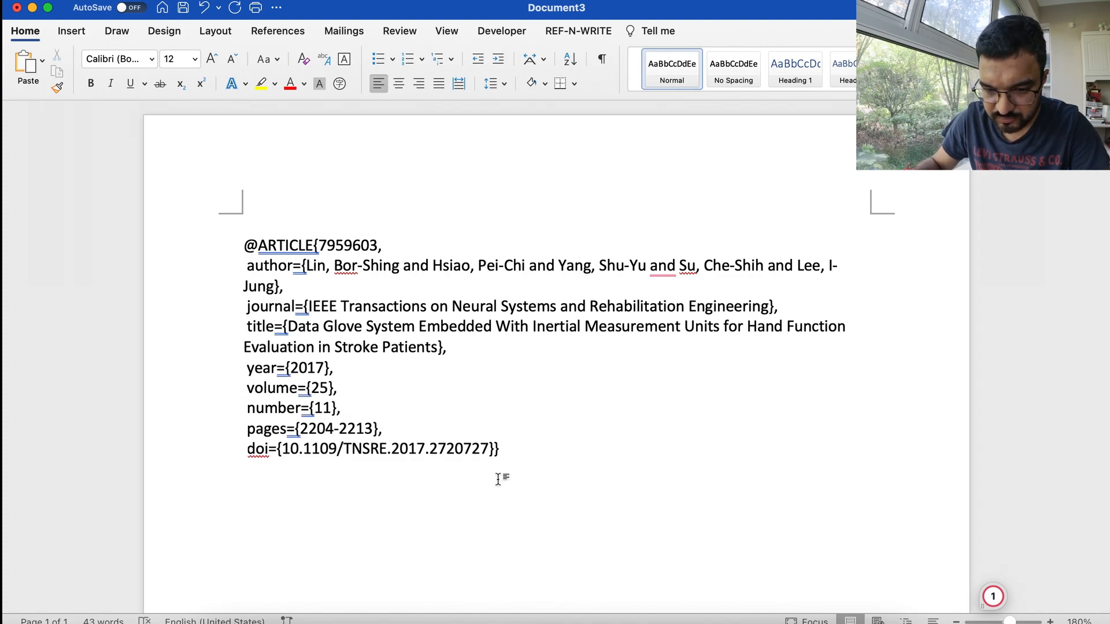
Step: Delete the doi field from the BibTeX entry and end the entry with a closing brace on that line
{"action": "left_click_drag", "start_coordinate": [496, 448], "coordinate": [250, 449]}
{"action": "key", "text": "BackSpace"}
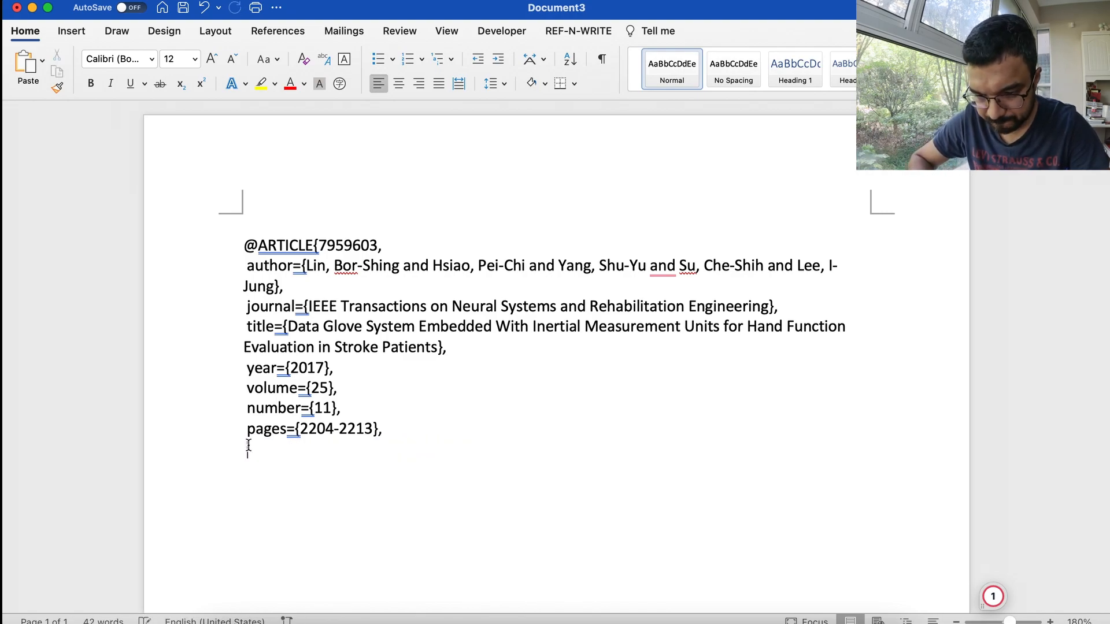
{"action": "type", "text": "}"}
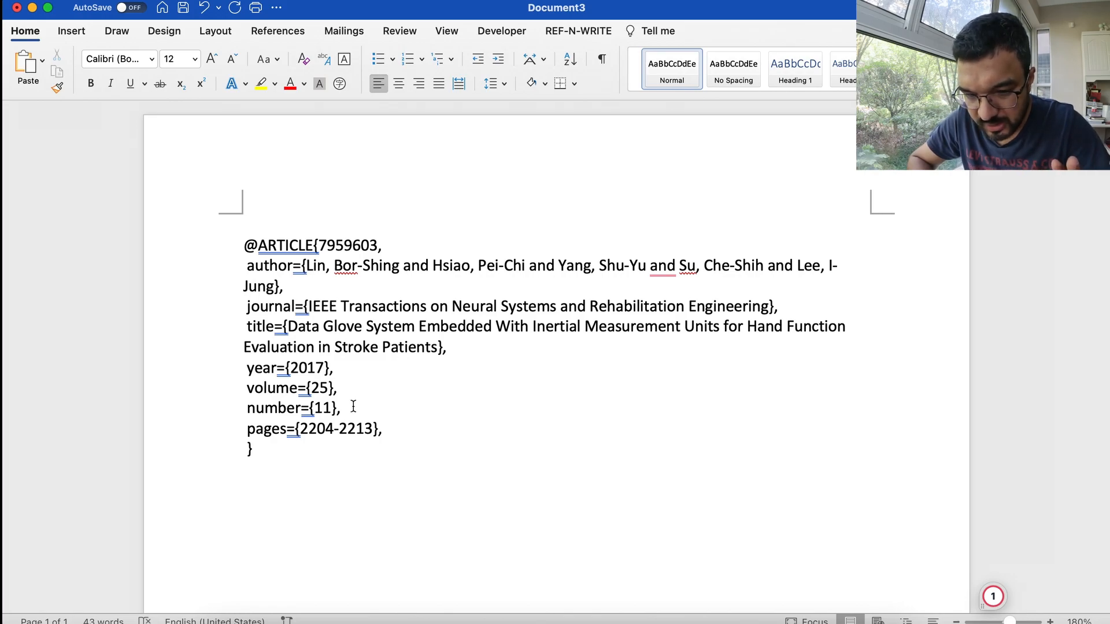
Step: Replace the single hyphen in the pages field with a double hyphen, giving 2204--2213
{"action": "left_click", "coordinate": [340, 431]}
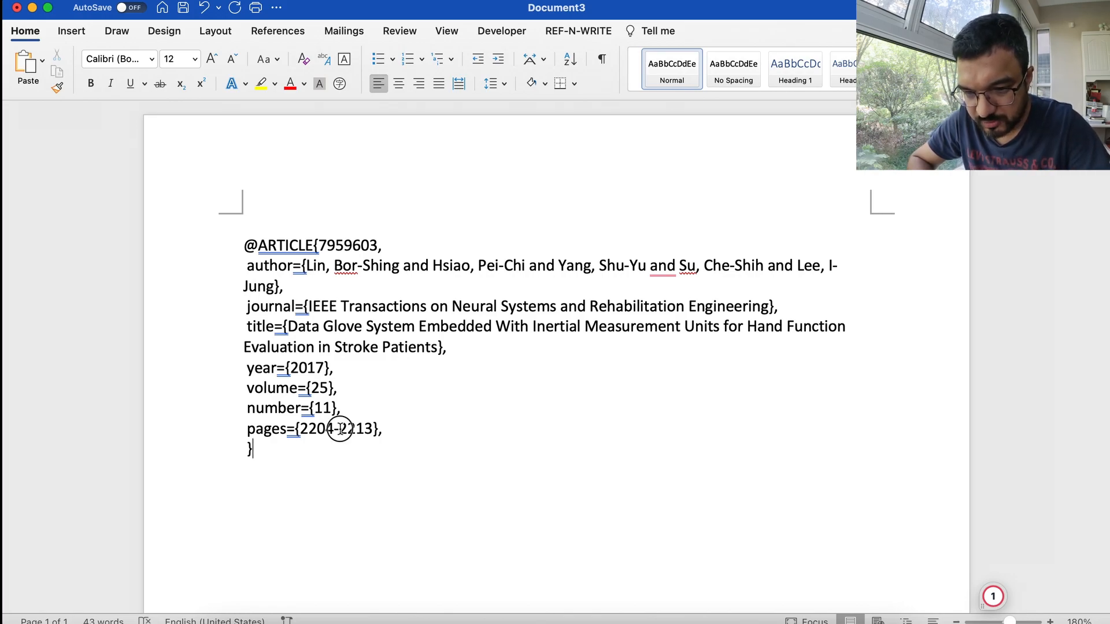
{"action": "key", "text": "BackSpace"}
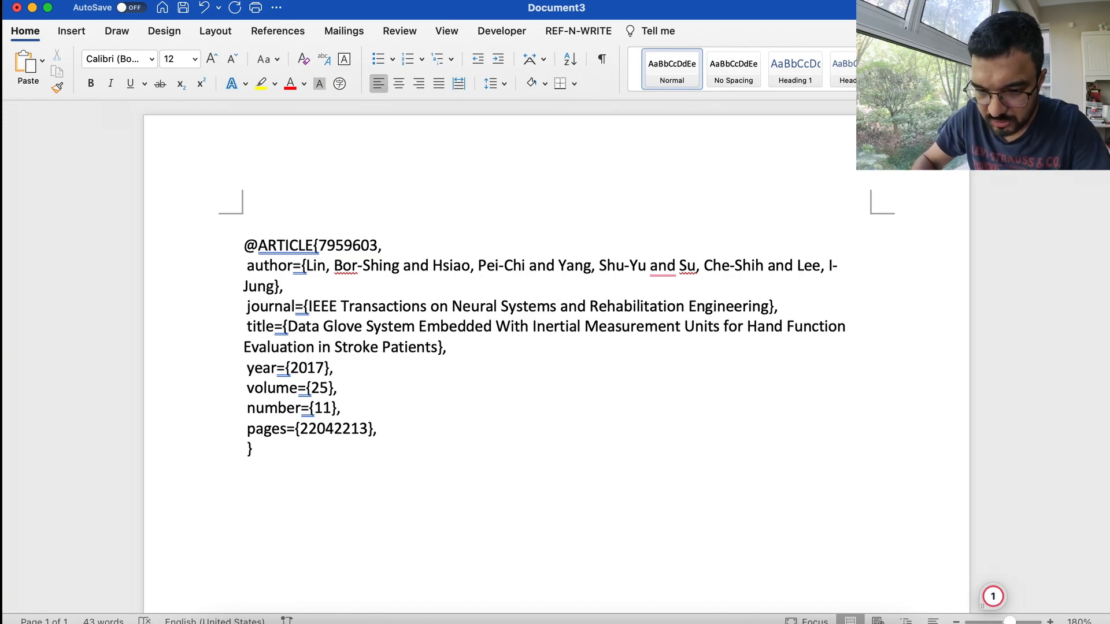
{"action": "type", "text": "--"}
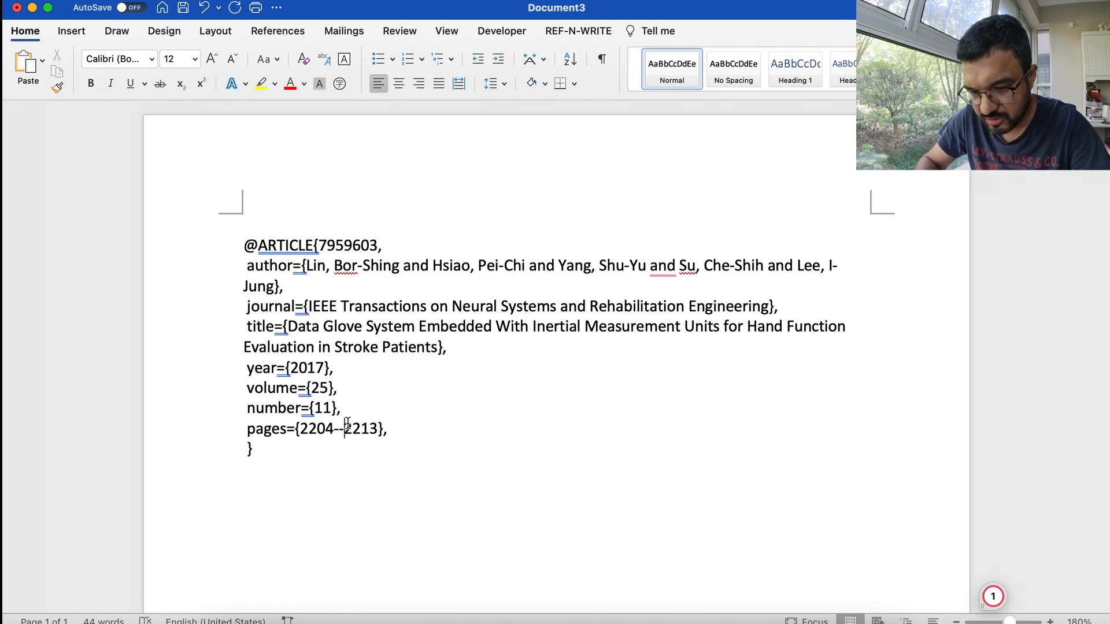
Step: Add a new line reading "month = {}," between the number and pages fields of the BibTeX entry
{"action": "left_click", "coordinate": [358, 404]}
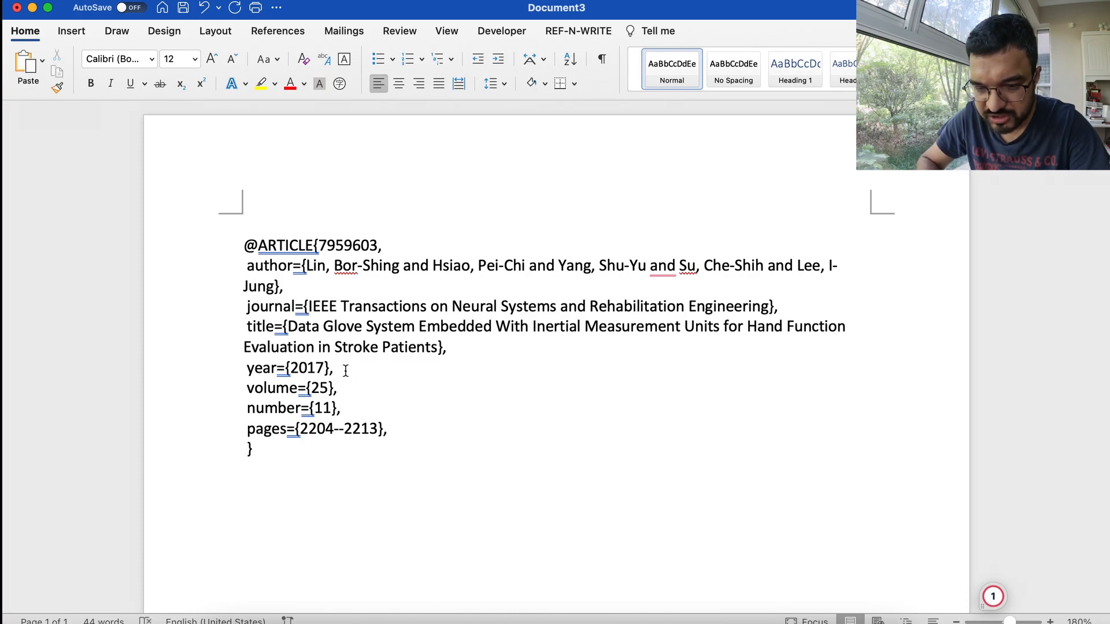
{"action": "left_click", "coordinate": [347, 387]}
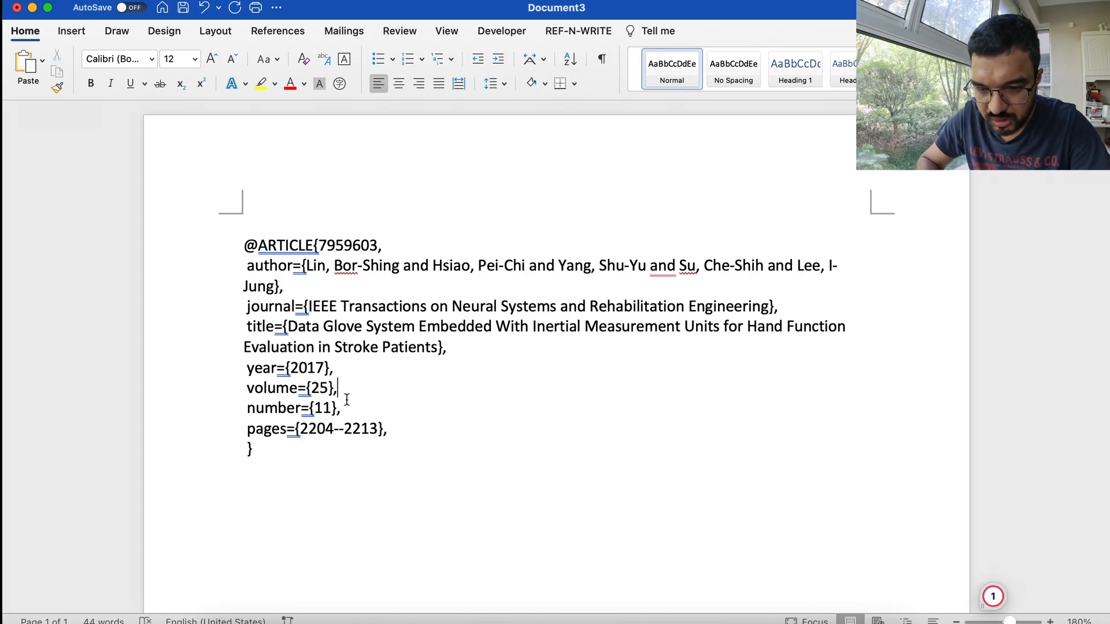
{"action": "key", "text": "Return"}
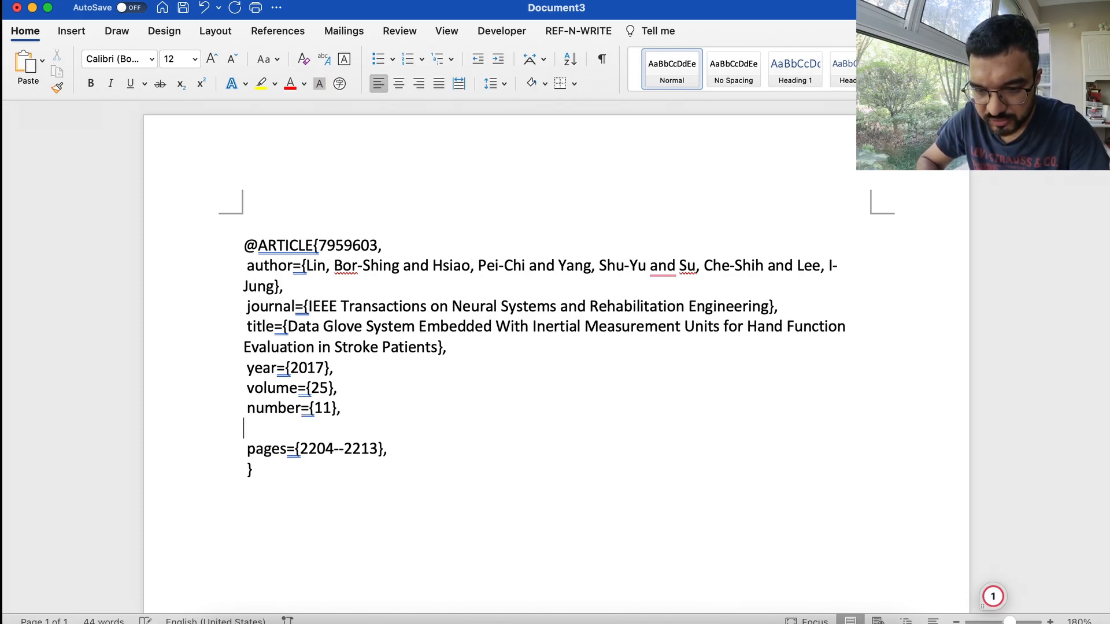
{"action": "type", "text": "month "}
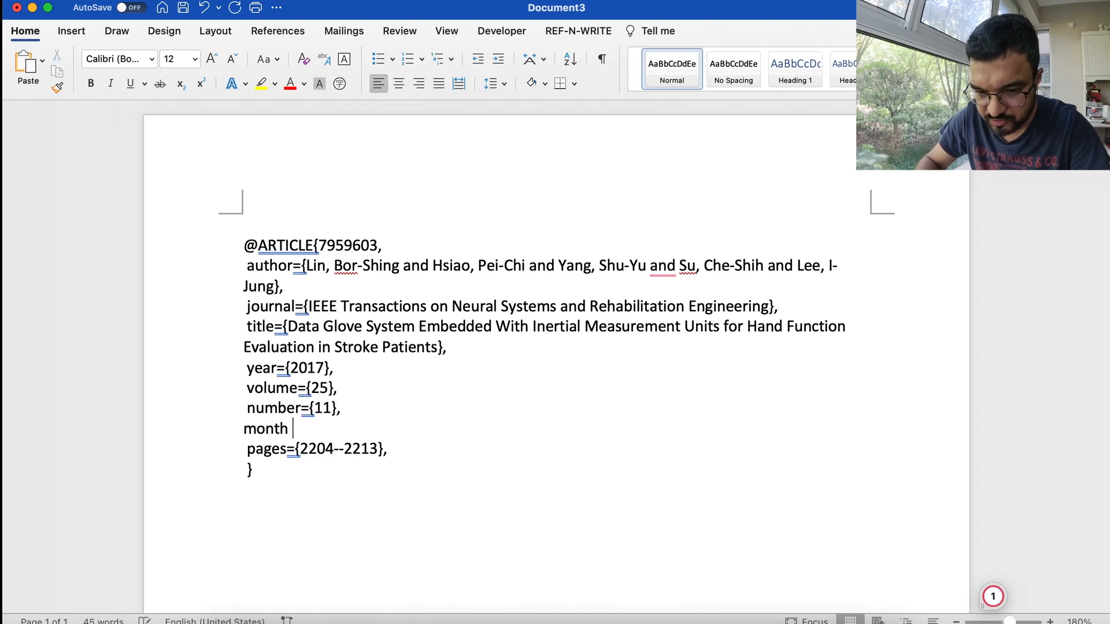
{"action": "type", "text": "= {},"}
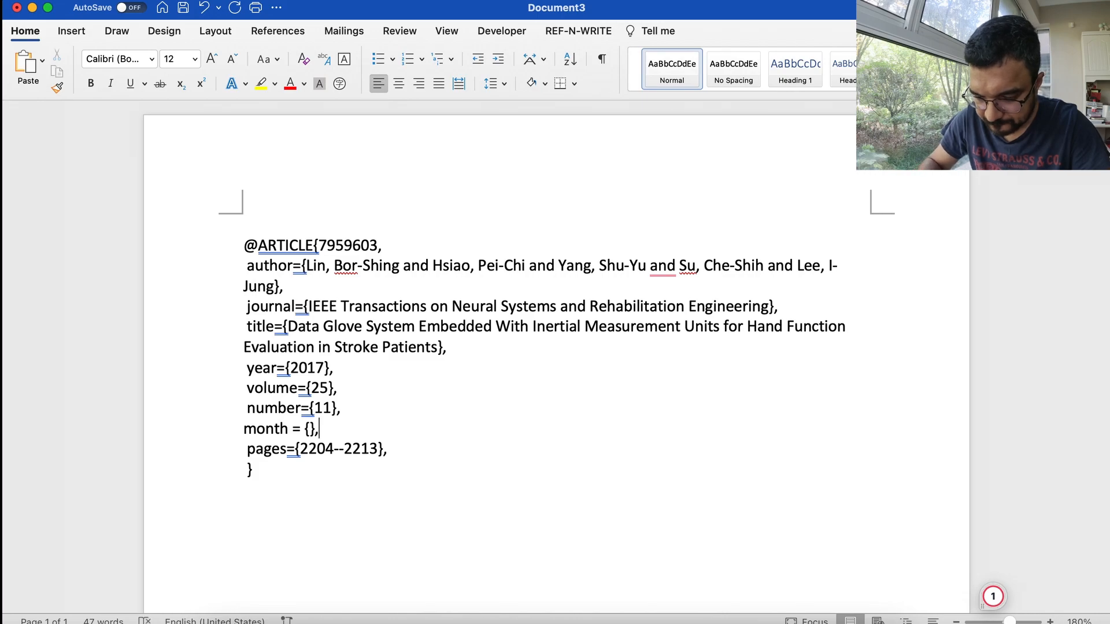
Step: Switch to the paper's IEEE Xplore page, dismiss the citation dialog, and copy the issue month November from the publication details
{"action": "key", "text": "super+Tab"}
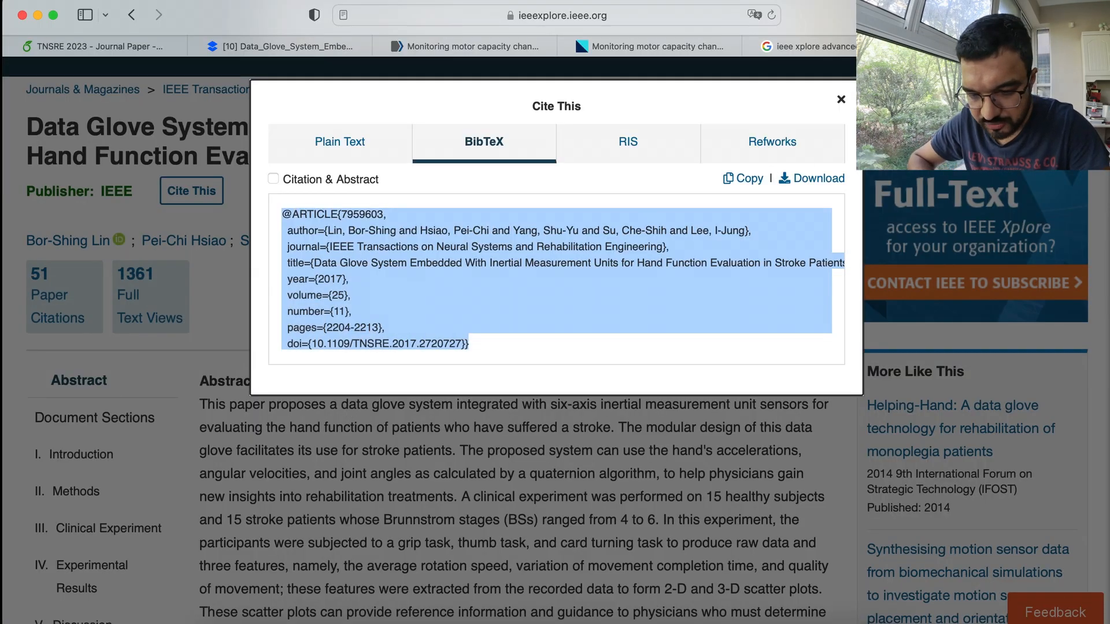
{"action": "left_click", "coordinate": [841, 101]}
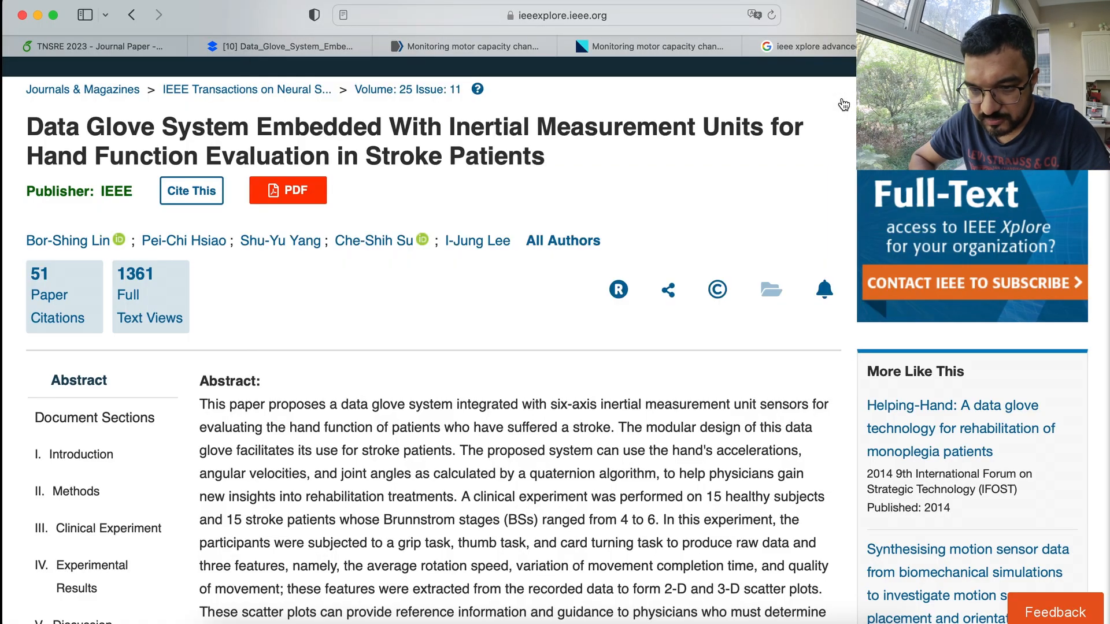
{"action": "scroll", "coordinate": [501, 371], "scroll_direction": "down", "scroll_amount": 10}
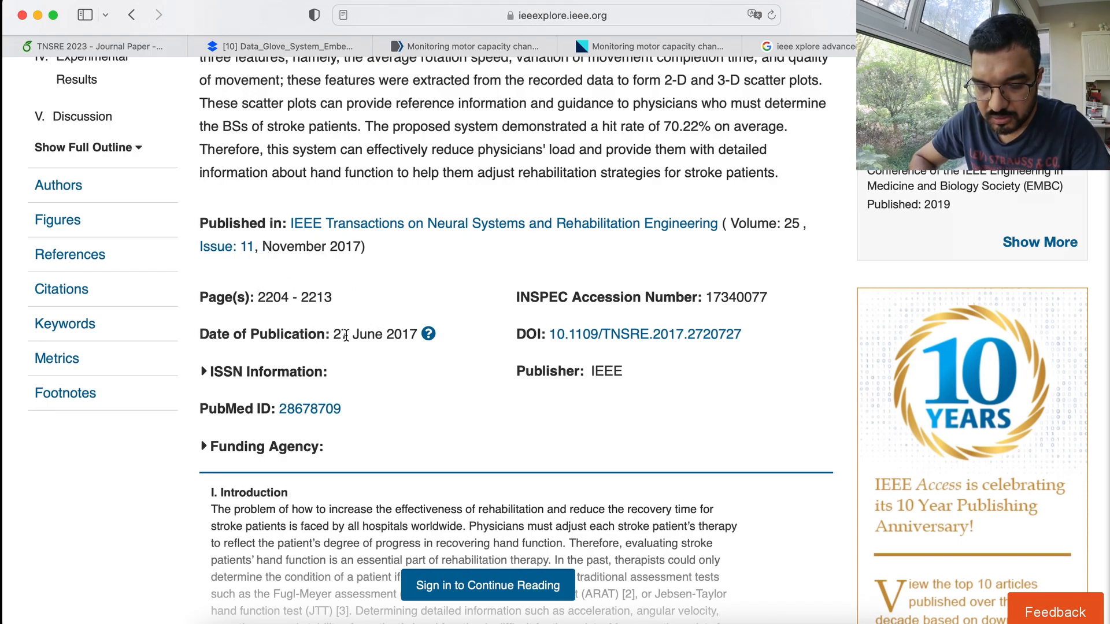
{"action": "left_click_drag", "start_coordinate": [355, 335], "coordinate": [387, 334]}
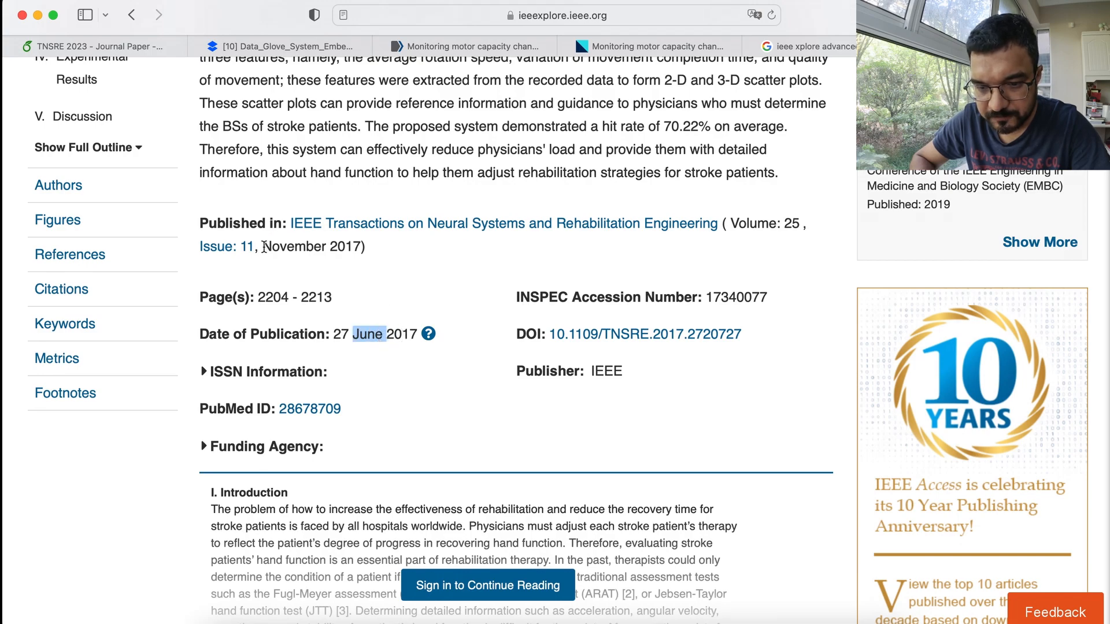
{"action": "left_click_drag", "start_coordinate": [263, 247], "coordinate": [326, 250]}
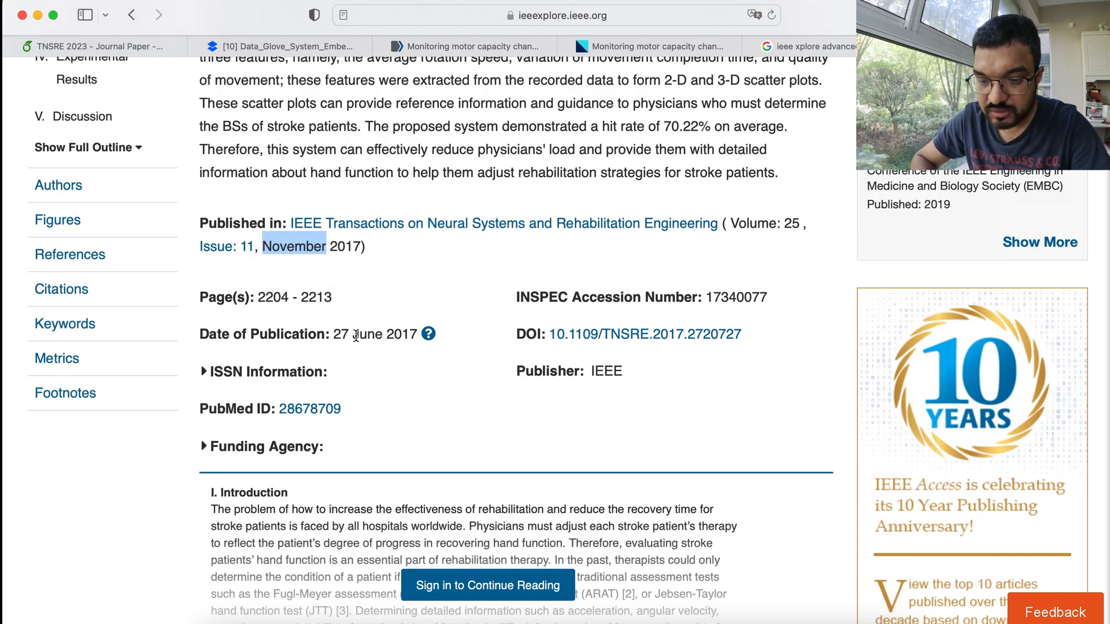
{"action": "left_click_drag", "start_coordinate": [353, 334], "coordinate": [417, 335]}
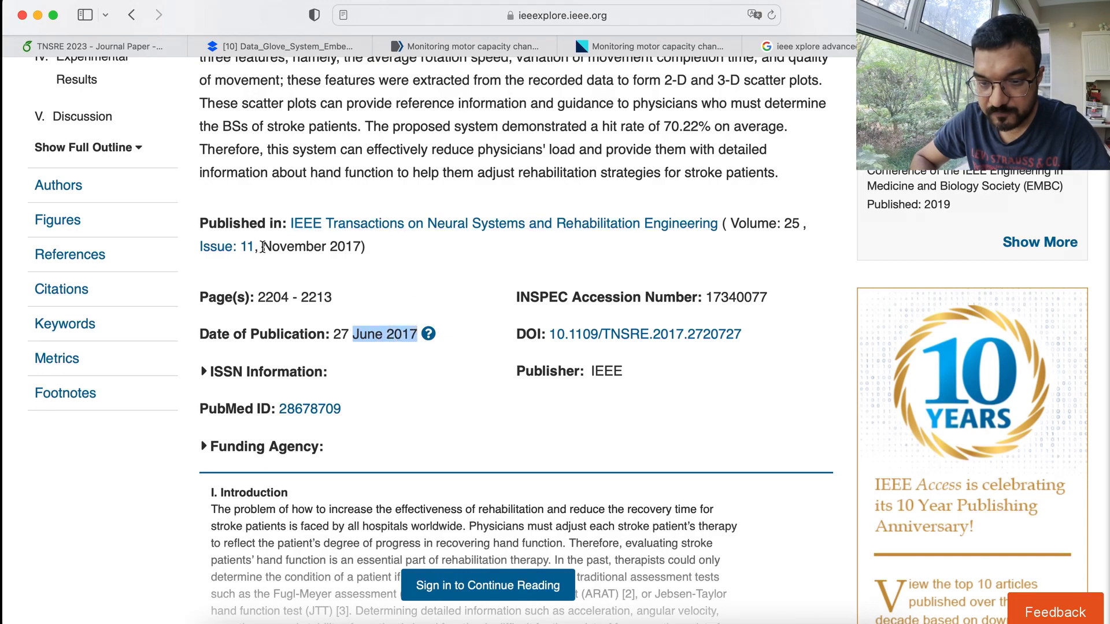
{"action": "left_click_drag", "start_coordinate": [263, 247], "coordinate": [327, 247]}
{"action": "key", "text": "super+c"}
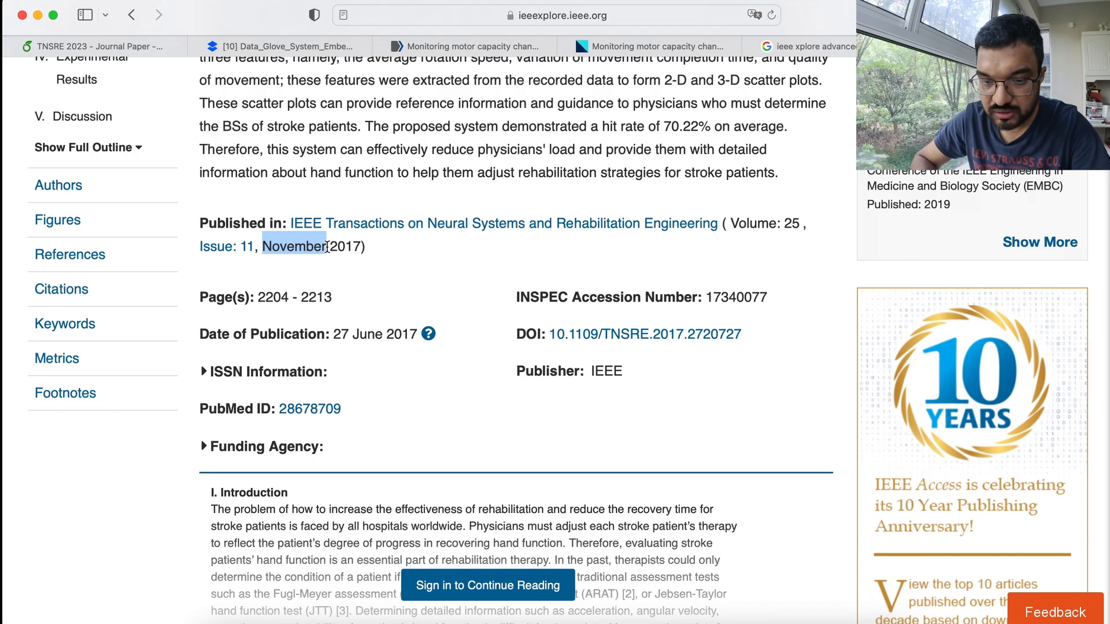
Step: Back in Word, paste November between the month field's braces and remove the extra space before it
{"action": "key", "text": "super+Tab"}
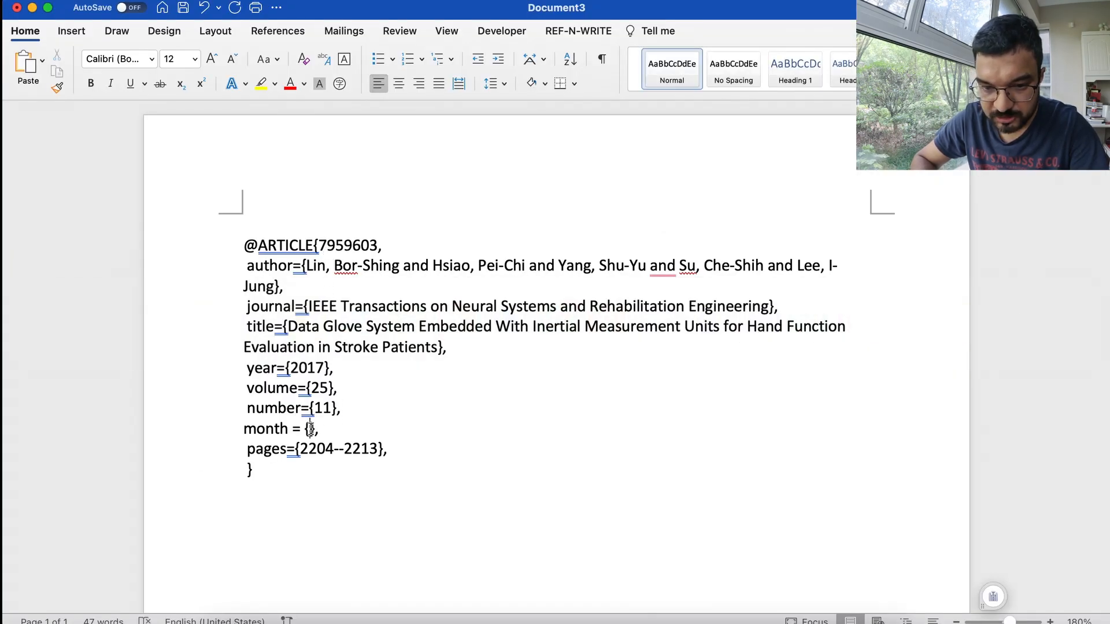
{"action": "key", "text": "super+v"}
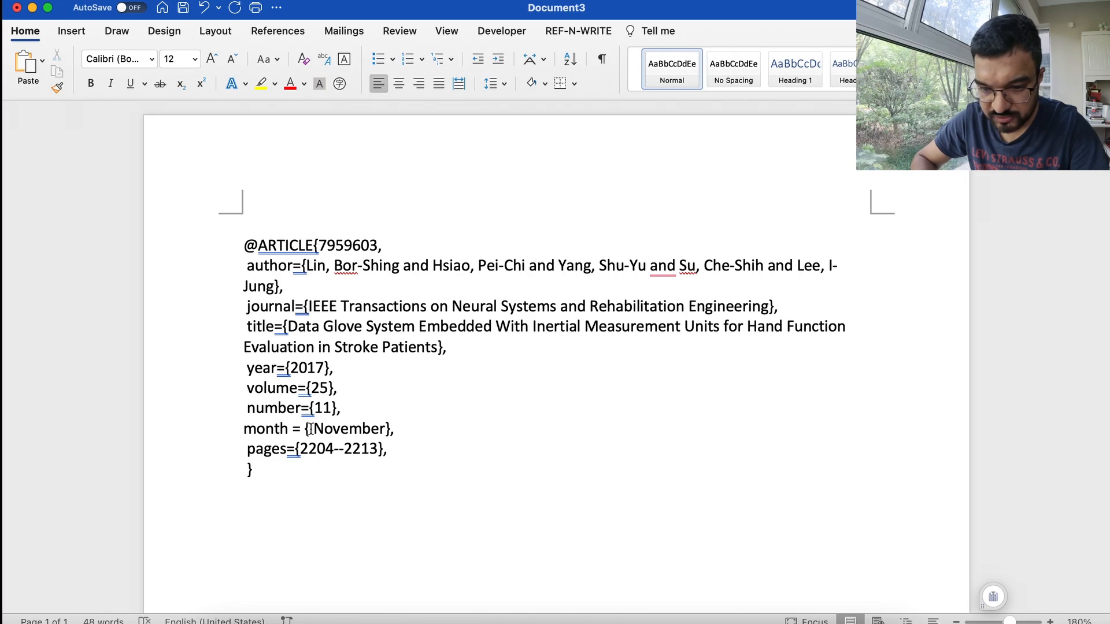
{"action": "left_click", "coordinate": [311, 429]}
{"action": "key", "text": "BackSpace"}
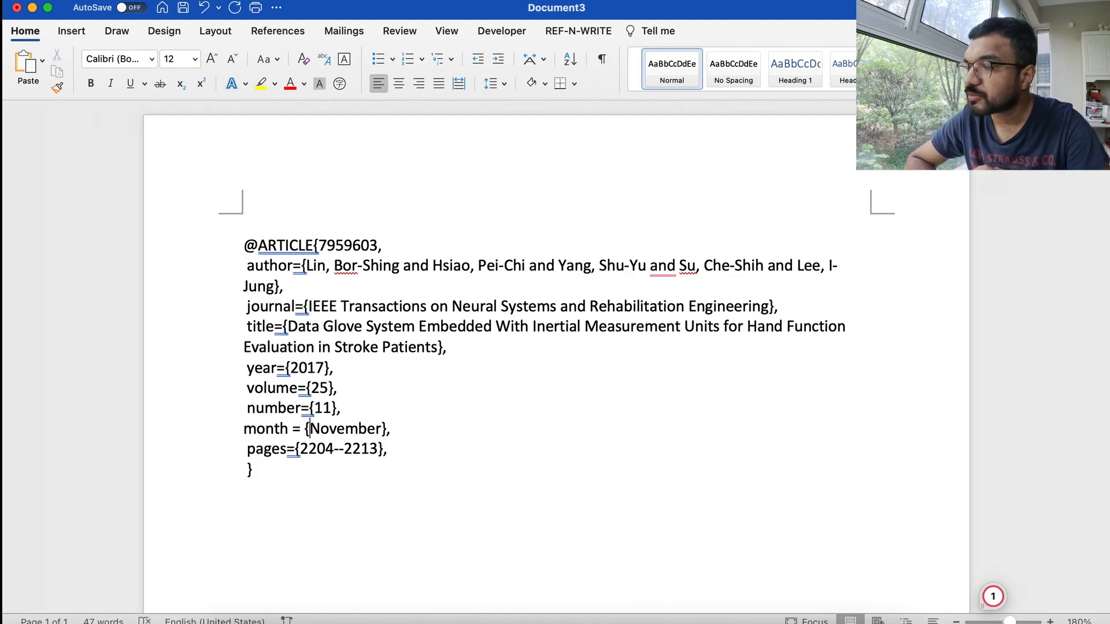
Step: Try abbreviating the month value to "Nov." and restore it to November
{"action": "left_click", "coordinate": [383, 433]}
{"action": "key", "text": "BackSpace"}
{"action": "key", "text": "BackSpace"}
{"action": "key", "text": "BackSpace"}
{"action": "key", "text": "BackSpace"}
{"action": "key", "text": "BackSpace"}
{"action": "key", "text": "BackSpace"}
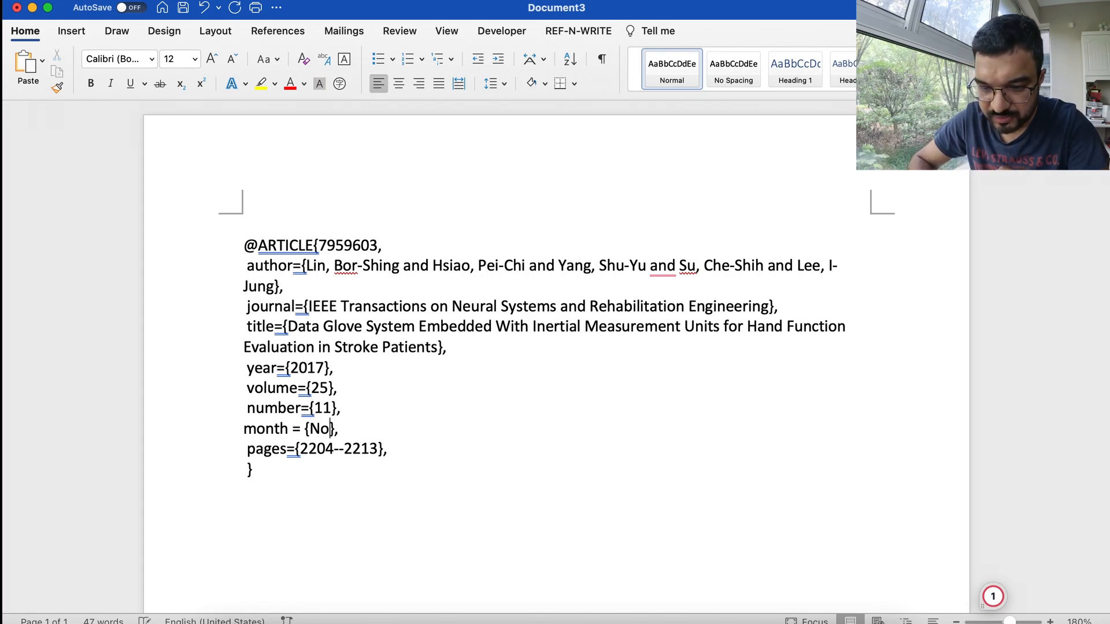
{"action": "type", "text": "v."}
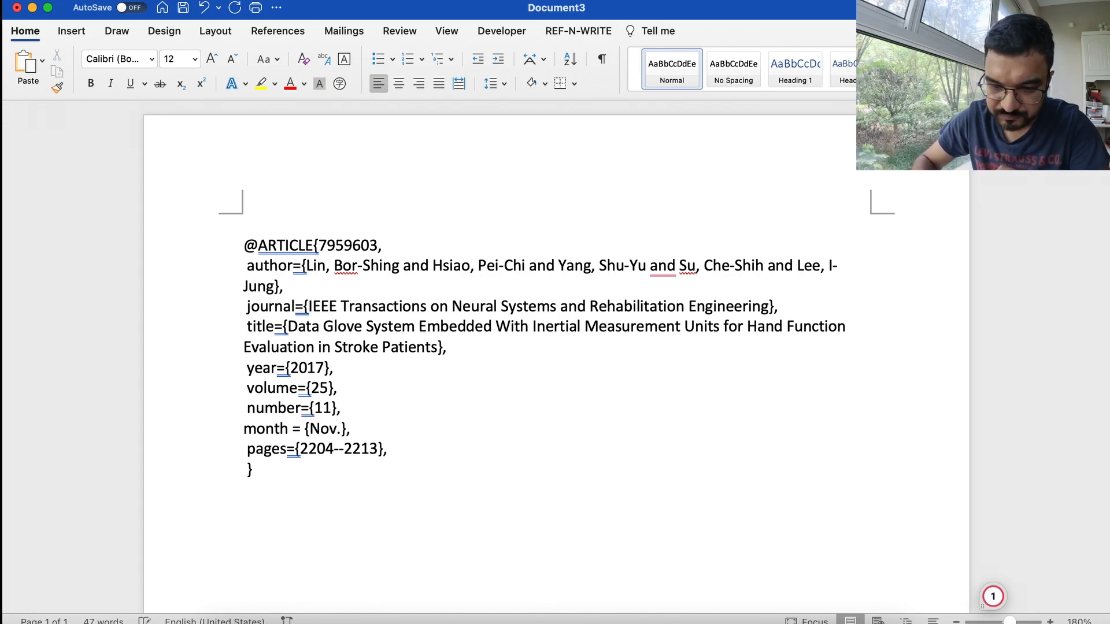
{"action": "key", "text": "BackSpace"}
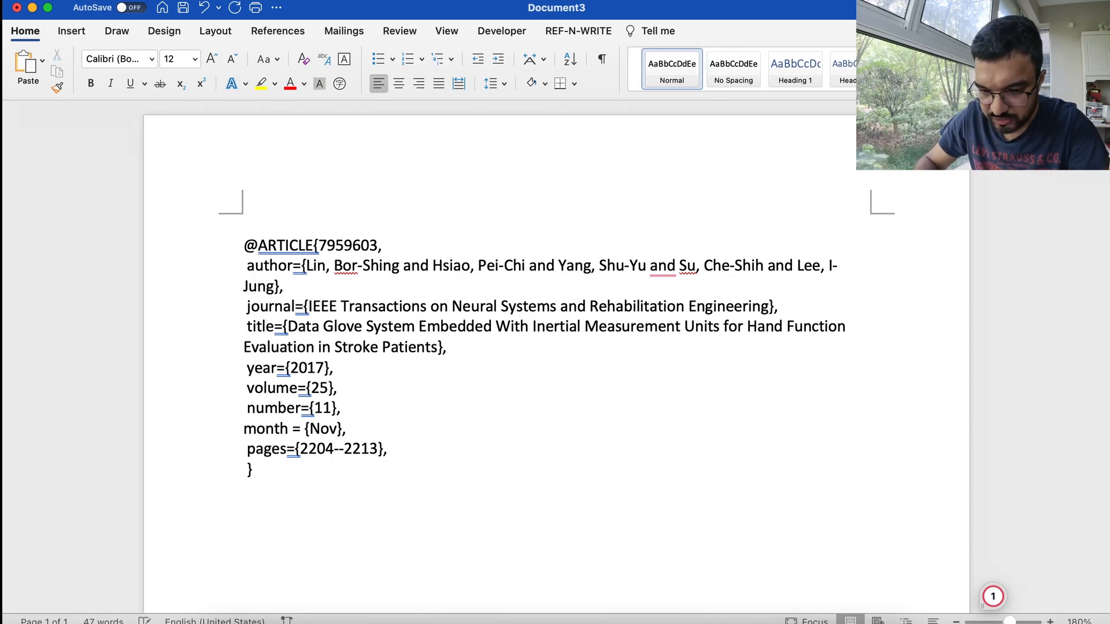
{"action": "type", "text": "."}
{"action": "key", "text": "BackSpace"}
{"action": "key", "text": "BackSpace"}
{"action": "type", "text": "ve"}
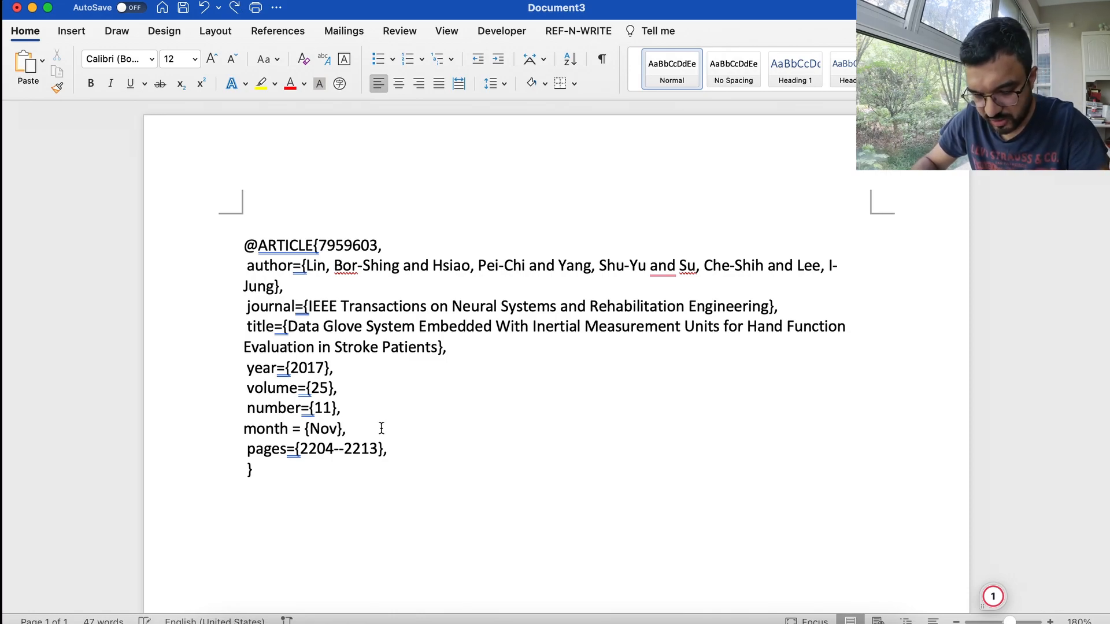
{"action": "type", "text": "mber"}
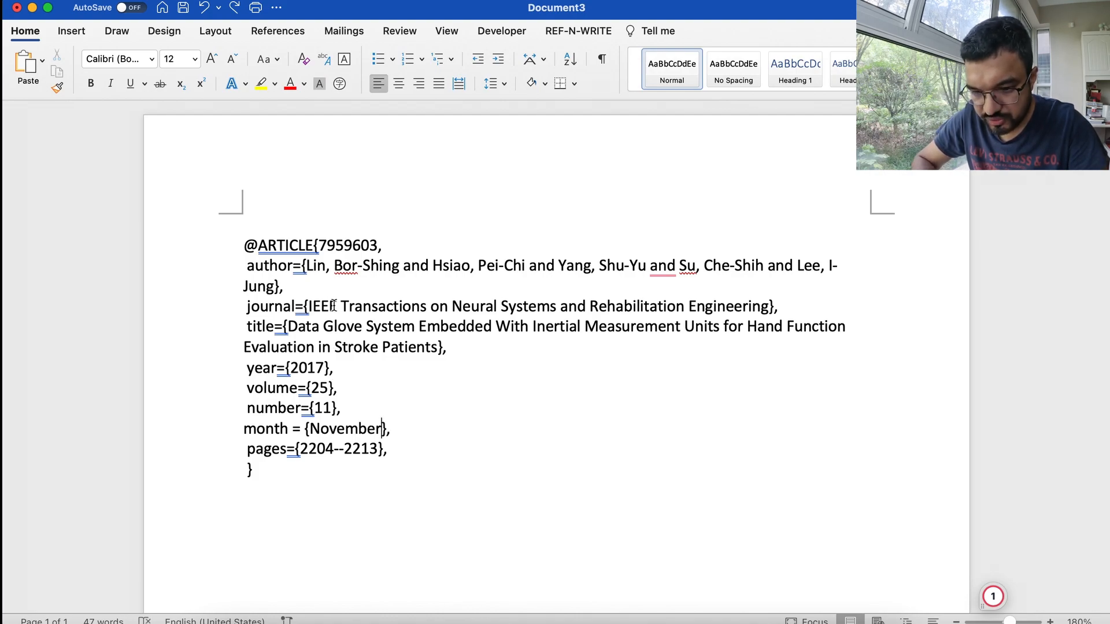
{"action": "double_click", "coordinate": [310, 307]}
{"action": "left_click_drag", "start_coordinate": [310, 307], "coordinate": [763, 303]}
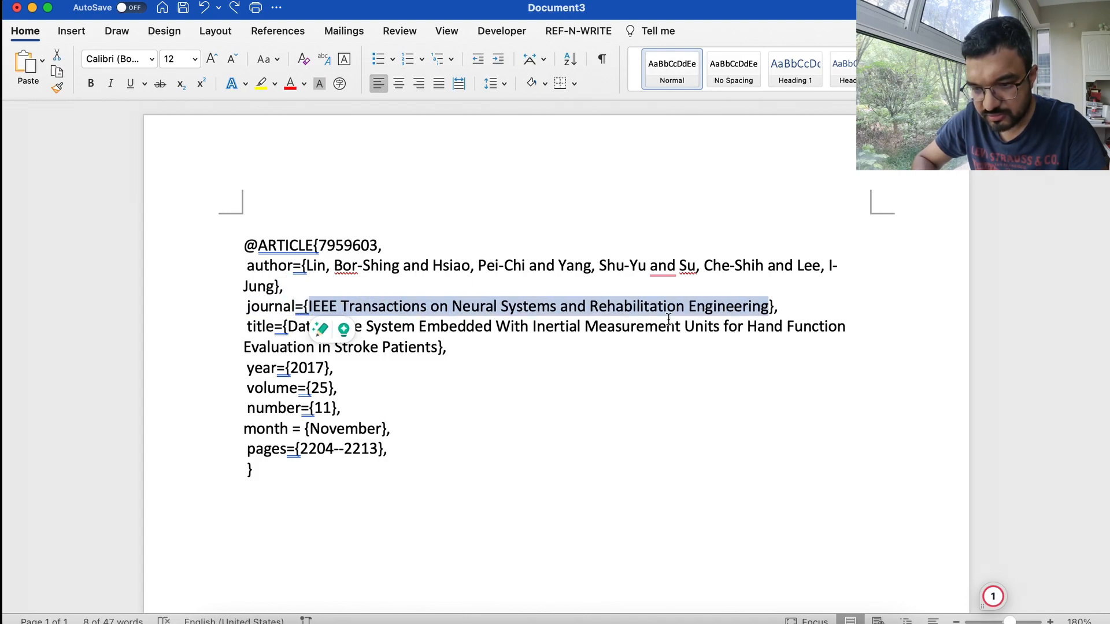
{"action": "left_click", "coordinate": [348, 426]}
{"action": "left_click", "coordinate": [349, 407]}
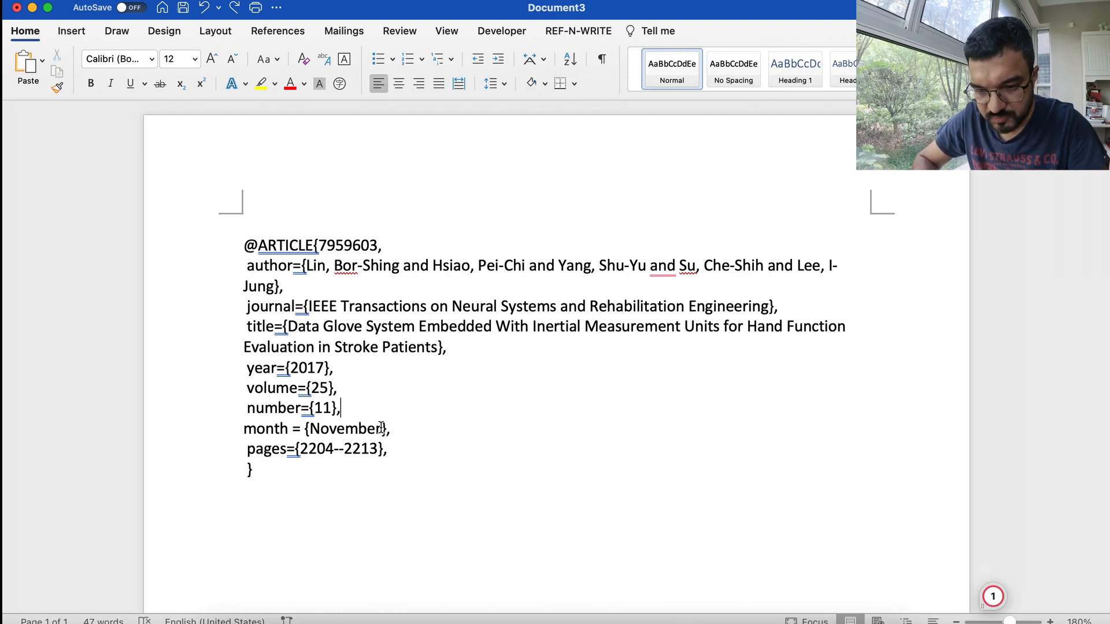
{"action": "left_click_drag", "start_coordinate": [382, 427], "coordinate": [311, 428]}
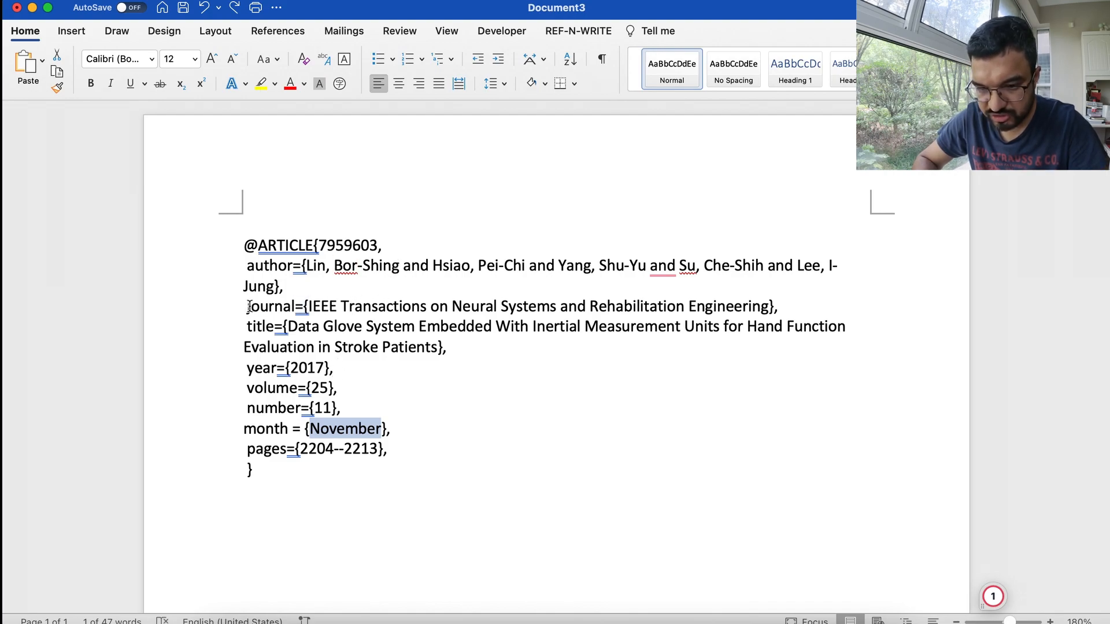
{"action": "left_click_drag", "start_coordinate": [245, 327], "coordinate": [287, 315]}
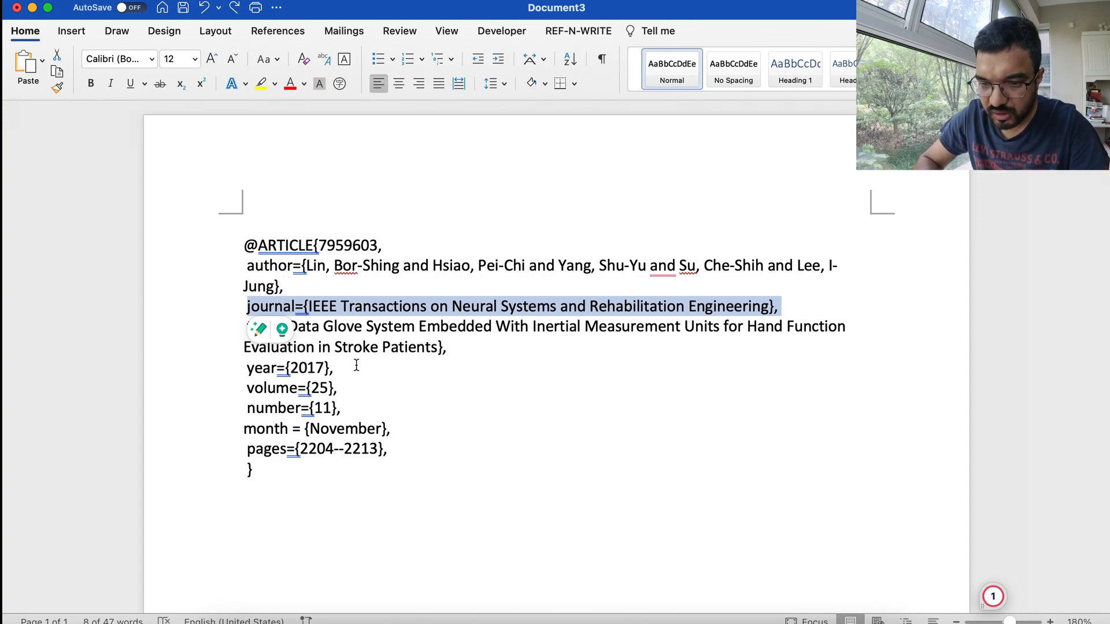
{"action": "left_click_drag", "start_coordinate": [379, 246], "coordinate": [321, 246]}
{"action": "left_click", "coordinate": [370, 245]}
{"action": "key", "text": "BackSpace"}
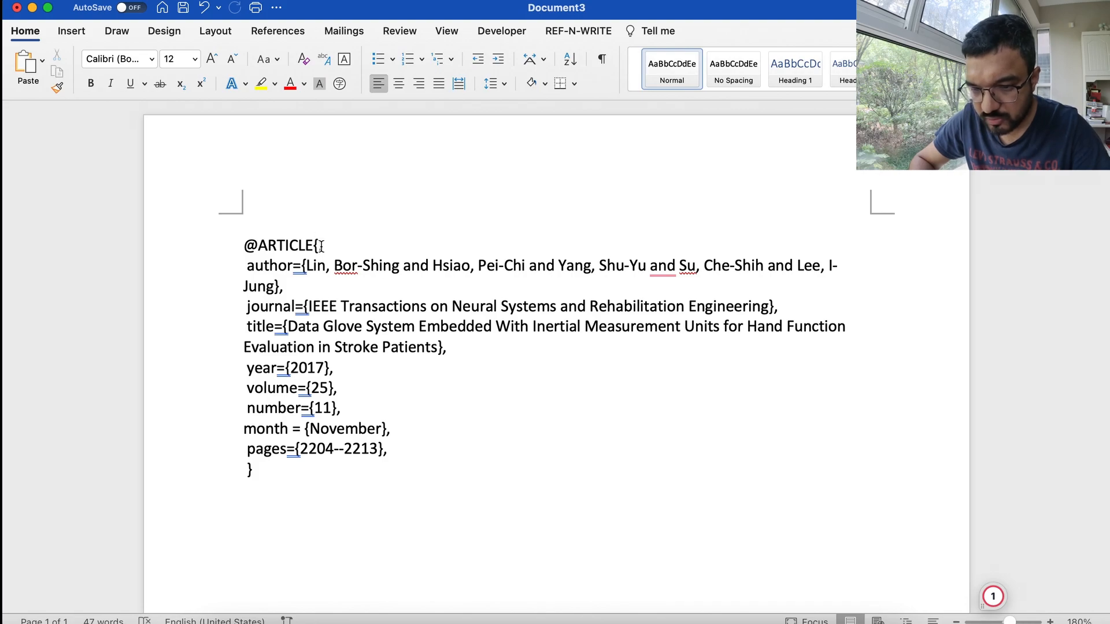
{"action": "type", "text": "Lin,"}
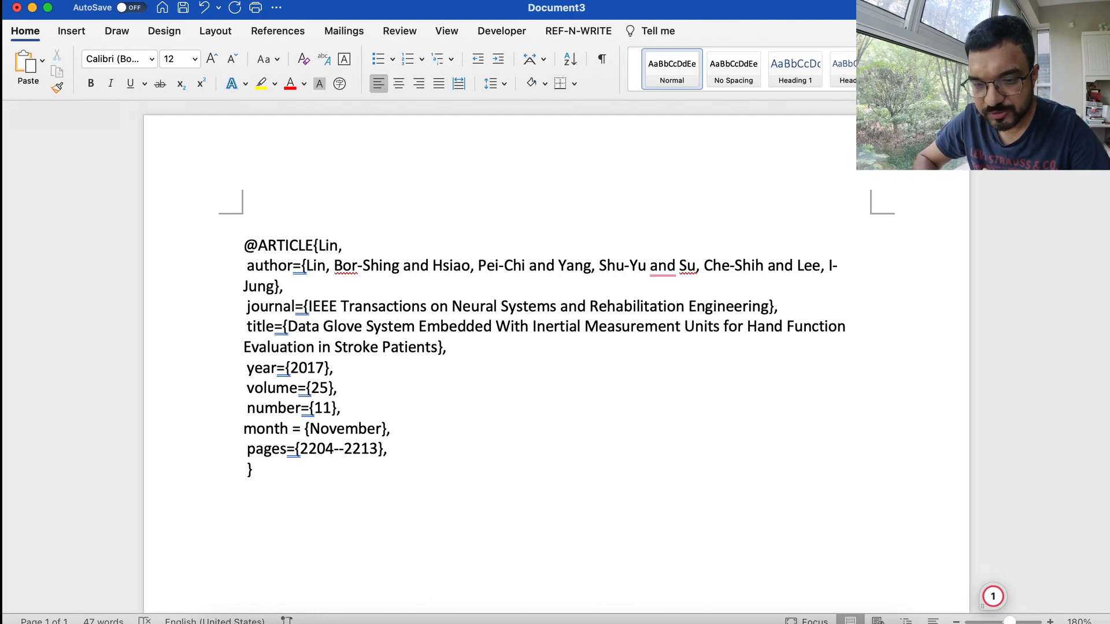
{"action": "type", "text": "_G"}
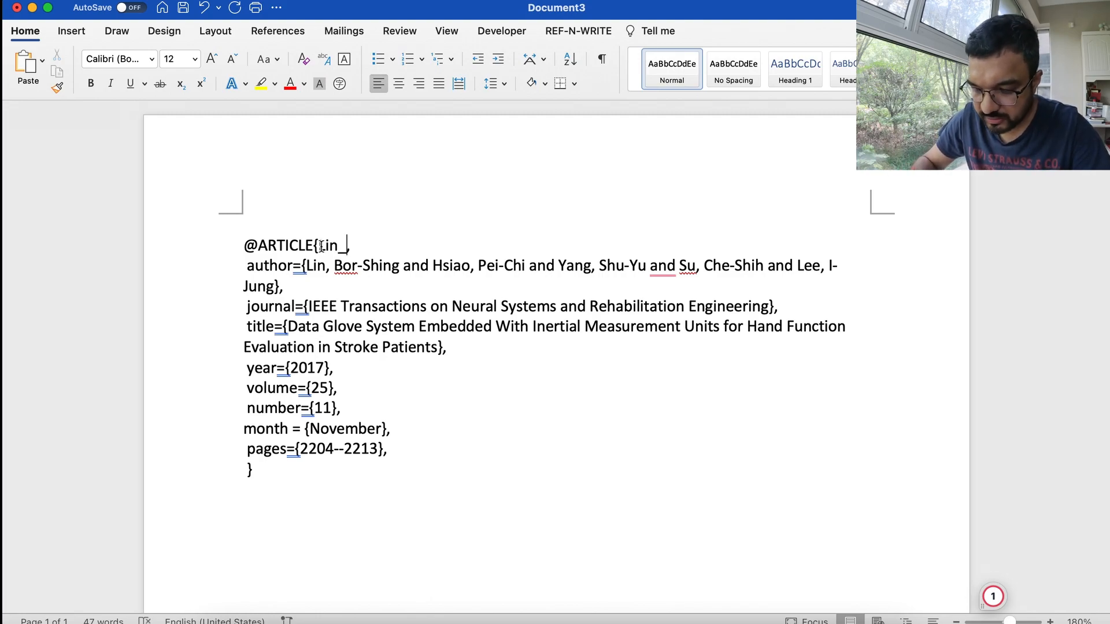
{"action": "type", "text": "love"}
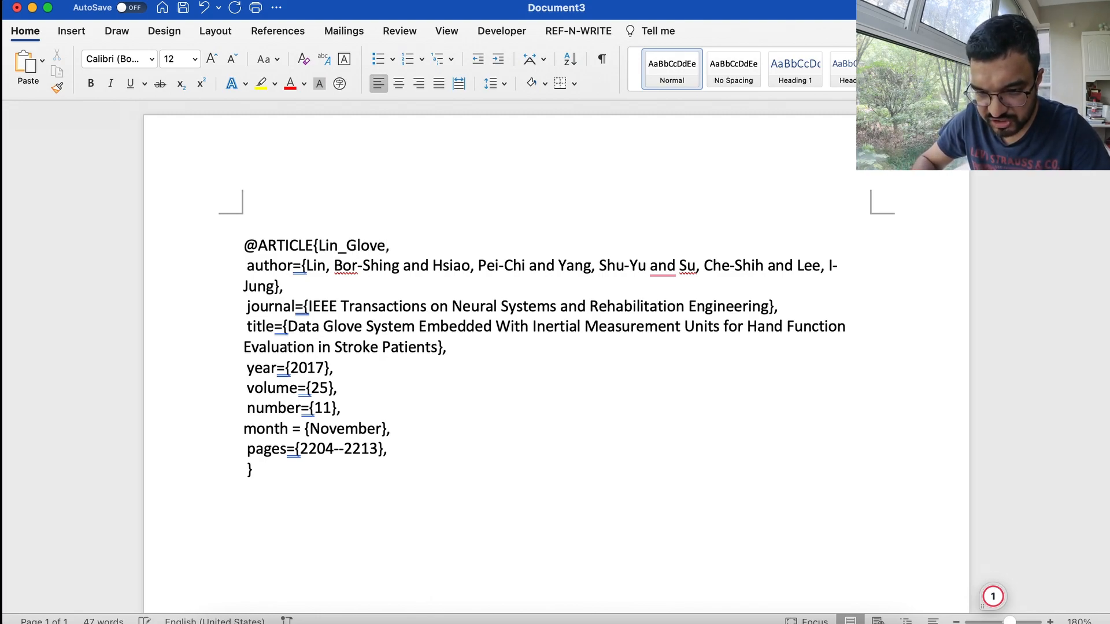
{"action": "type", "text": "_"}
{"action": "type", "text": "201"}
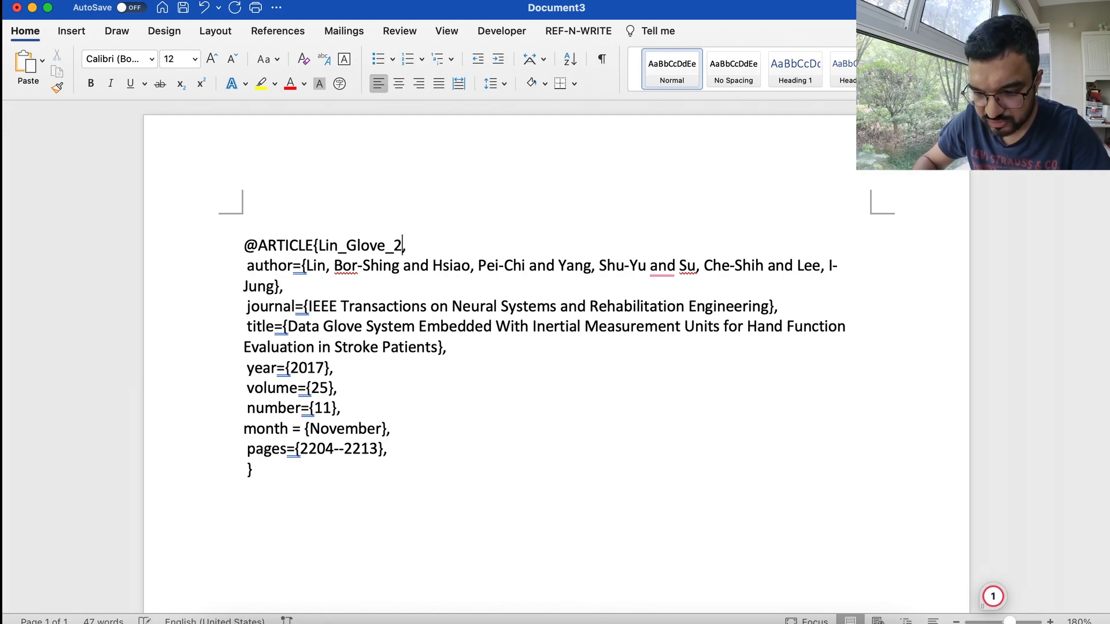
{"action": "type", "text": "7"}
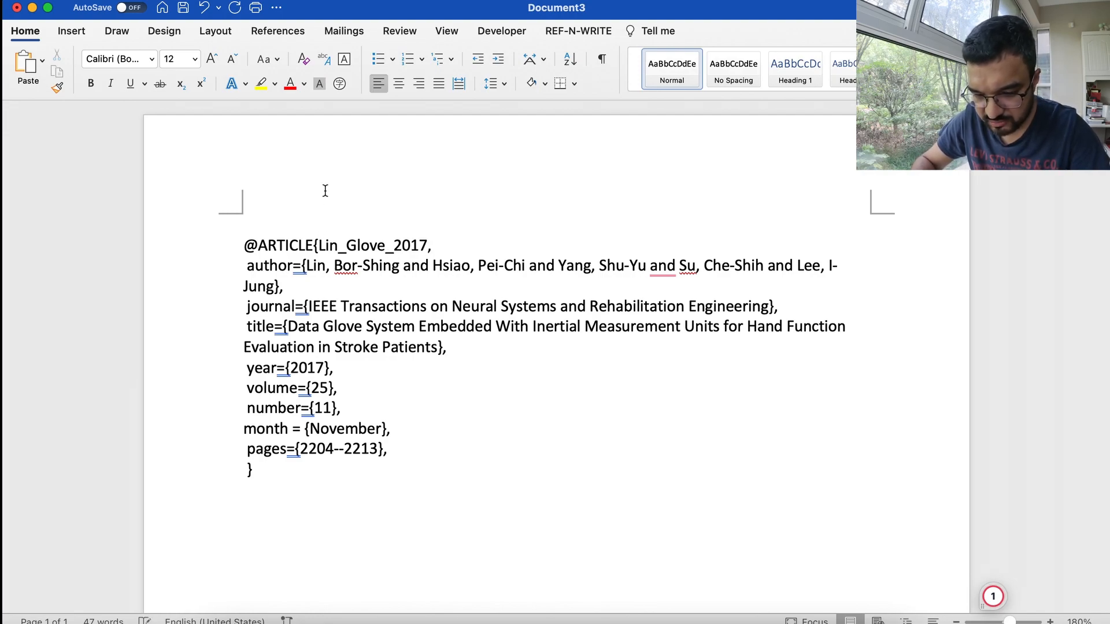
{"action": "left_click_drag", "start_coordinate": [319, 245], "coordinate": [412, 248]}
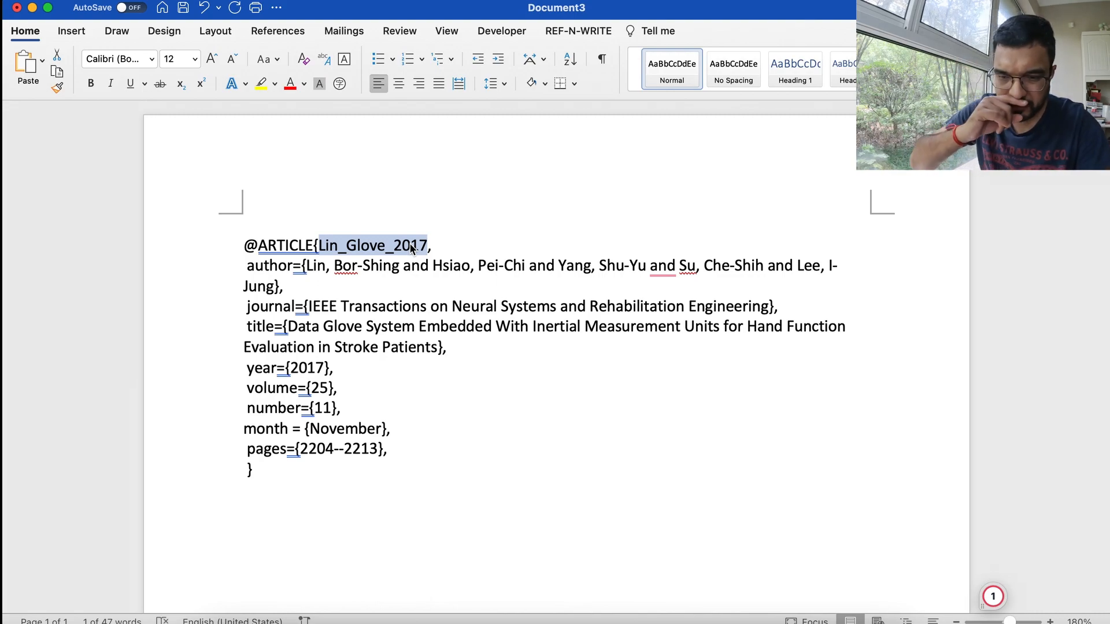
{"action": "left_click_drag", "start_coordinate": [334, 247], "coordinate": [323, 246]}
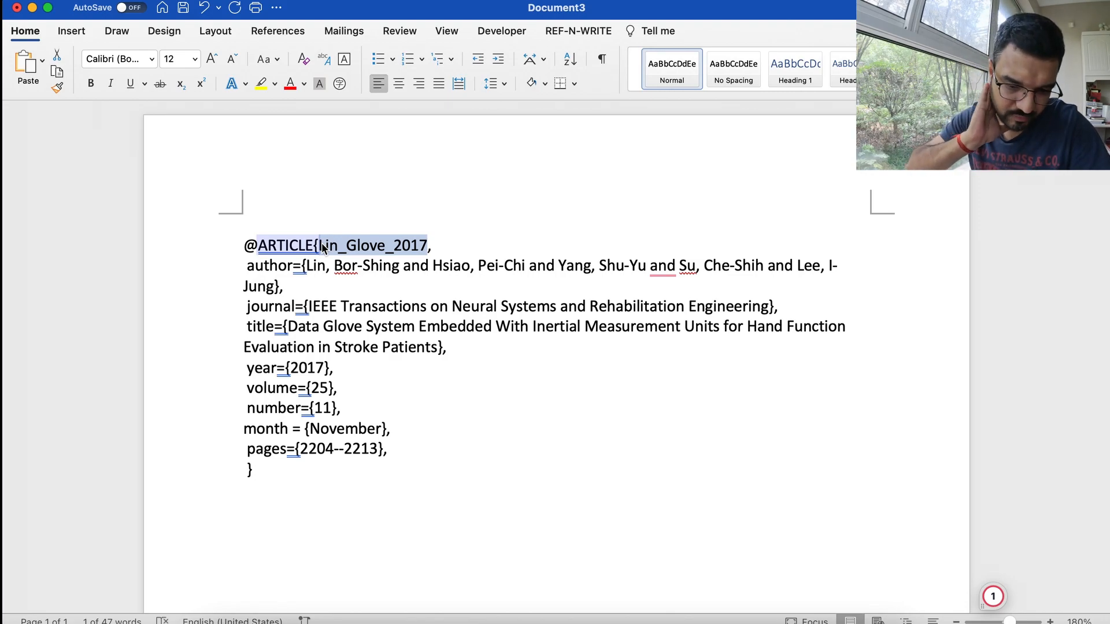
{"action": "left_click", "coordinate": [322, 247]}
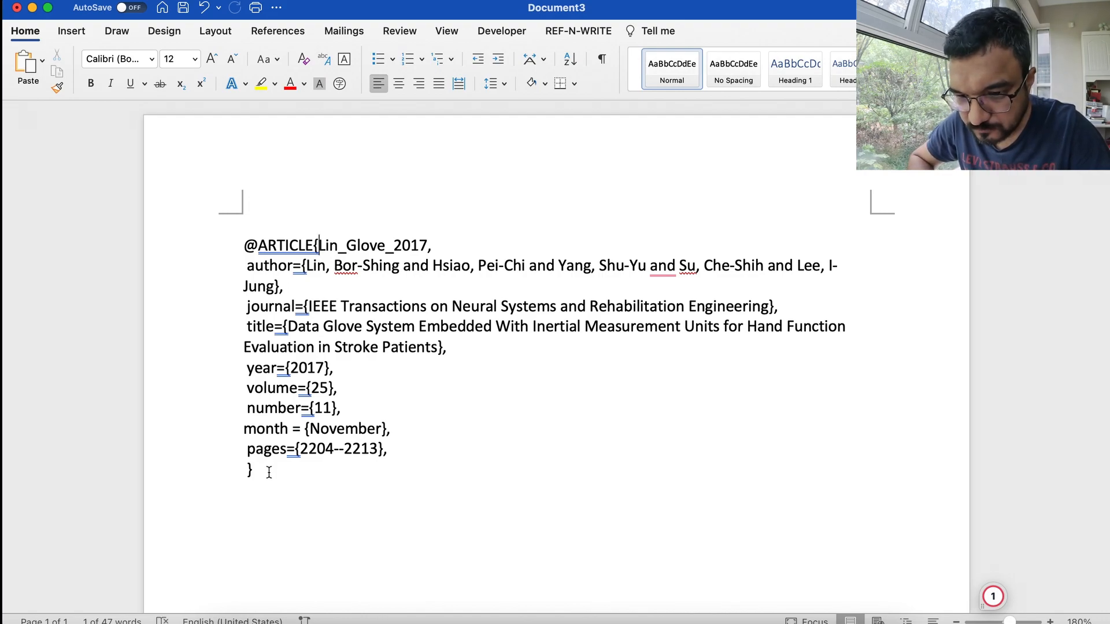
{"action": "left_click_drag", "start_coordinate": [269, 472], "coordinate": [231, 246]}
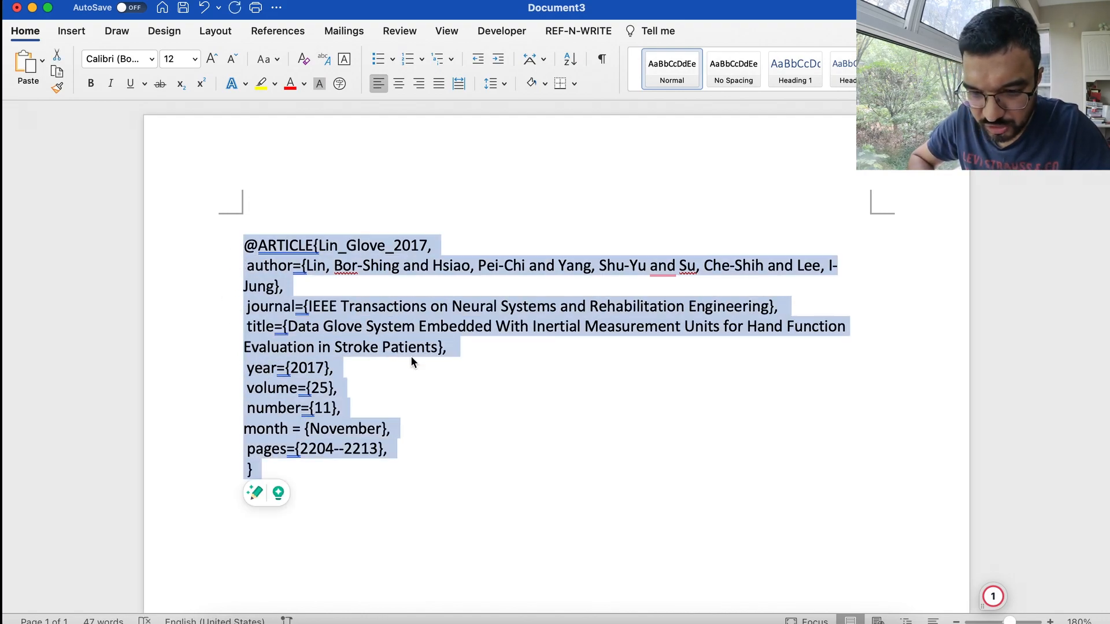
{"action": "left_click", "coordinate": [408, 401]}
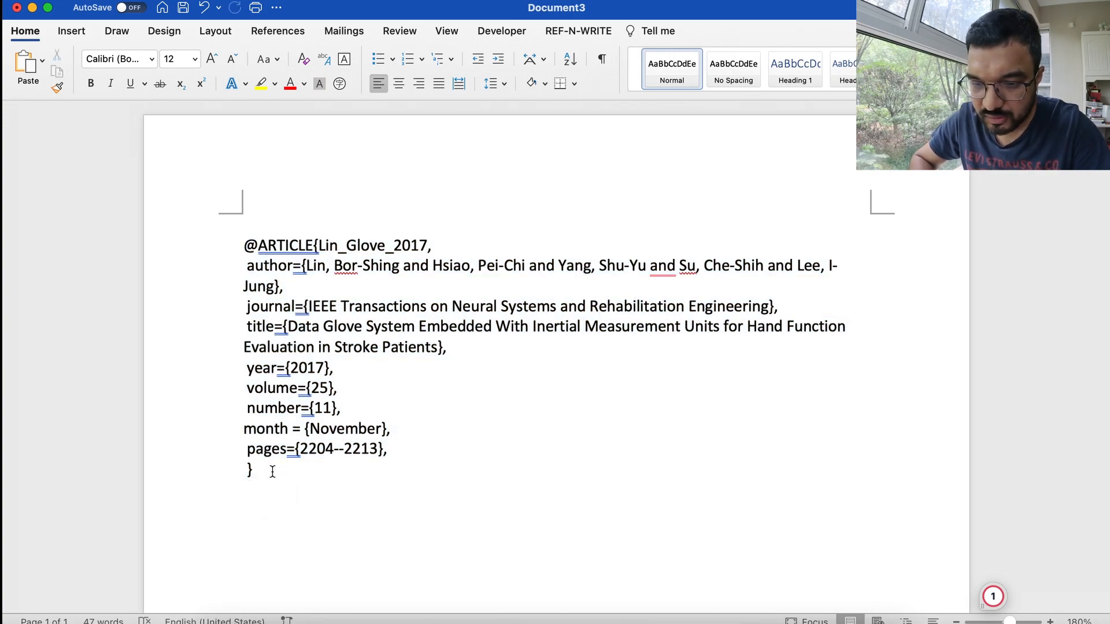
{"action": "left_click_drag", "start_coordinate": [272, 472], "coordinate": [234, 251]}
{"action": "key", "text": "super+c"}
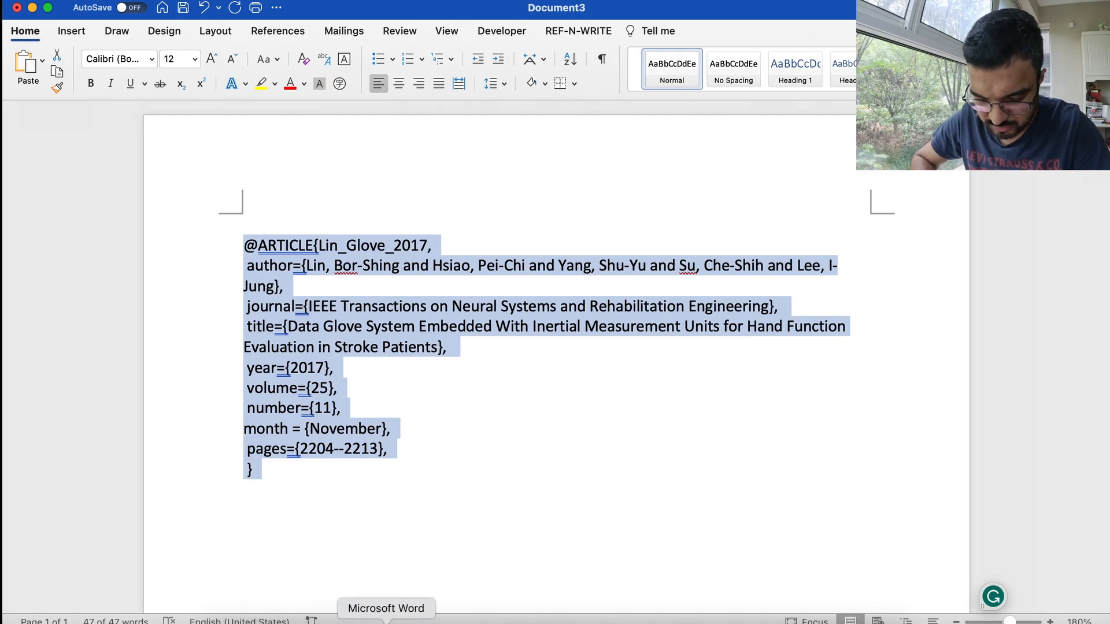
Step: Switch to the TNSRE 2023 - Journal Paper project in Overleaf and open sample-base.bib
{"action": "left_click", "coordinate": [243, 622]}
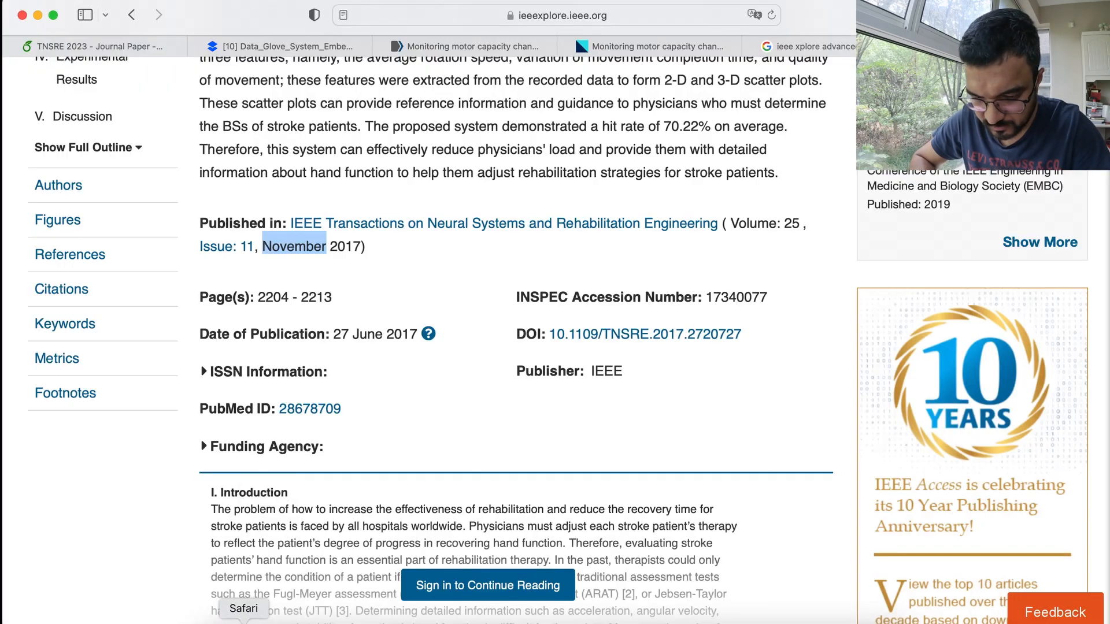
{"action": "left_click", "coordinate": [119, 49]}
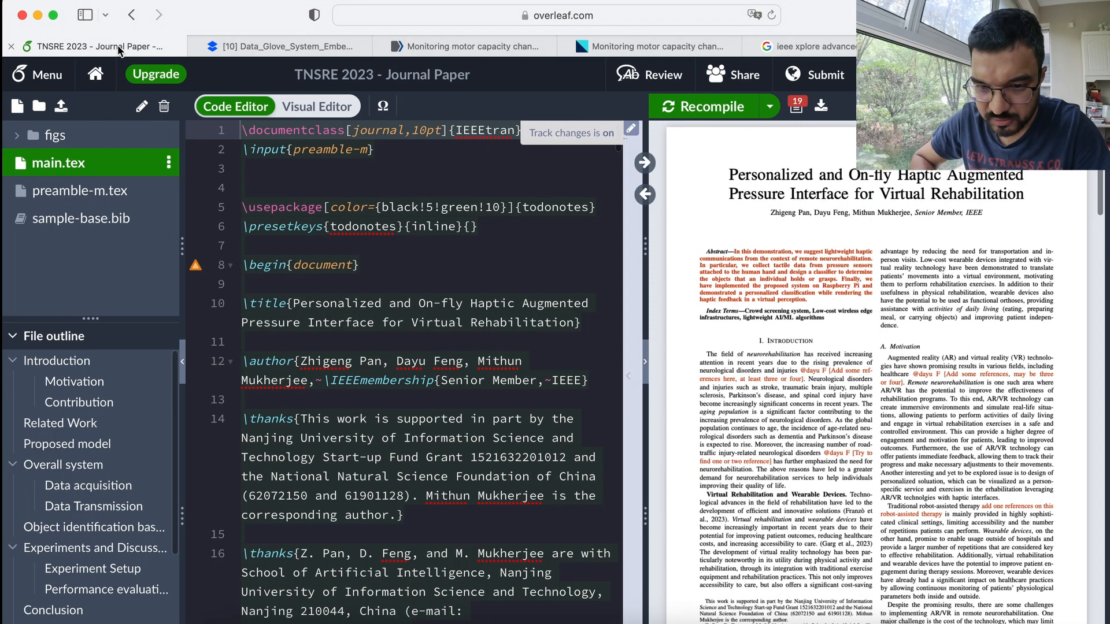
{"action": "left_click", "coordinate": [107, 231]}
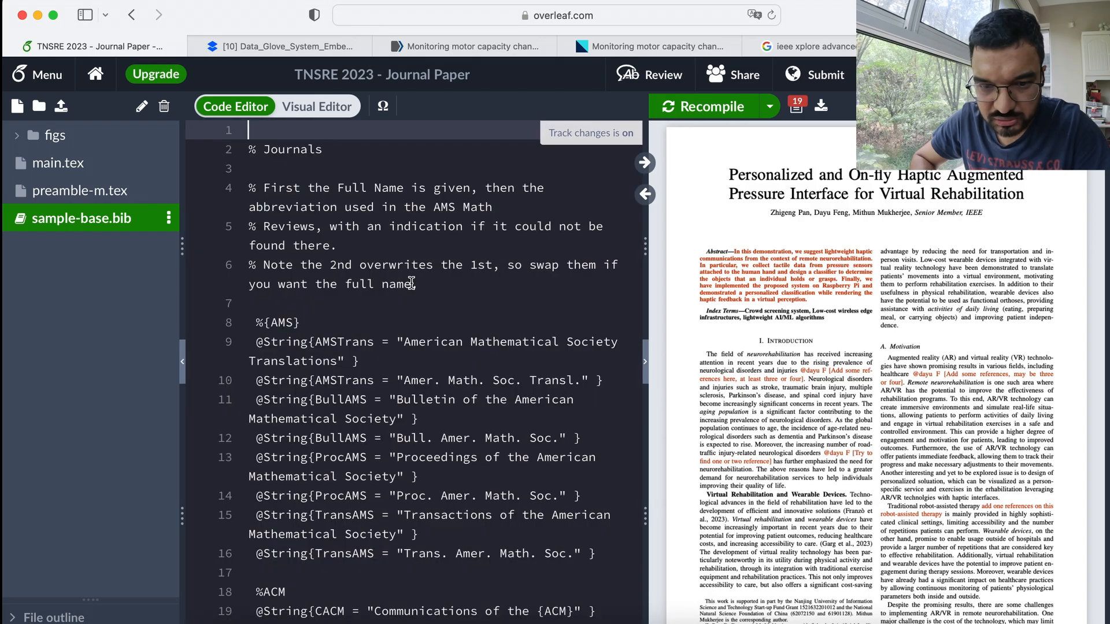
{"action": "scroll", "coordinate": [422, 250], "scroll_direction": "down", "scroll_amount": 15}
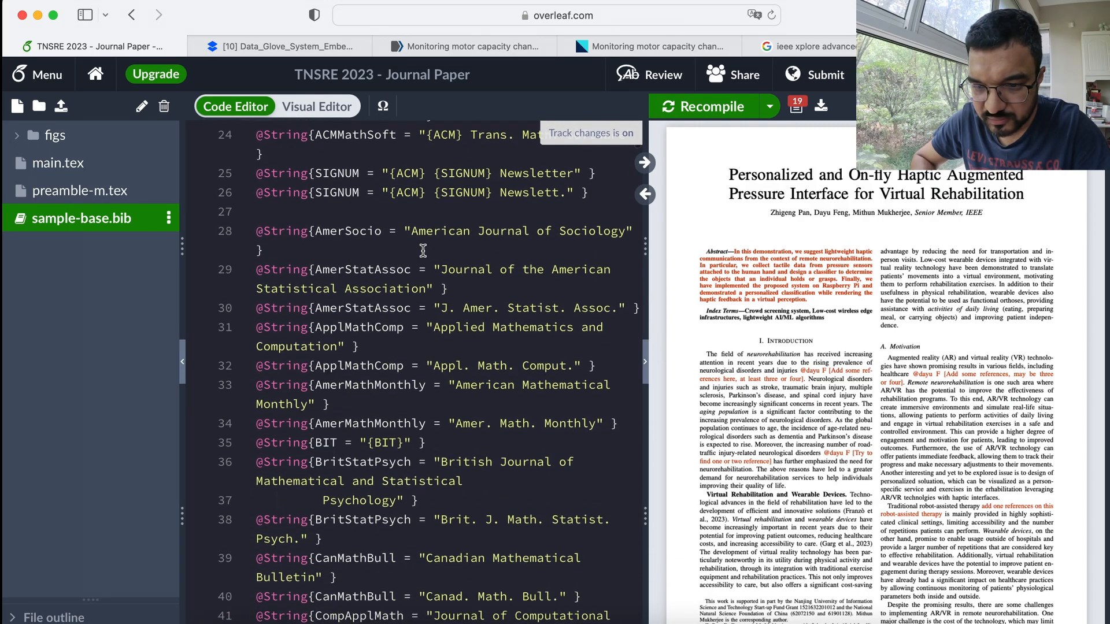
{"action": "scroll", "coordinate": [422, 251], "scroll_direction": "down", "scroll_amount": 20}
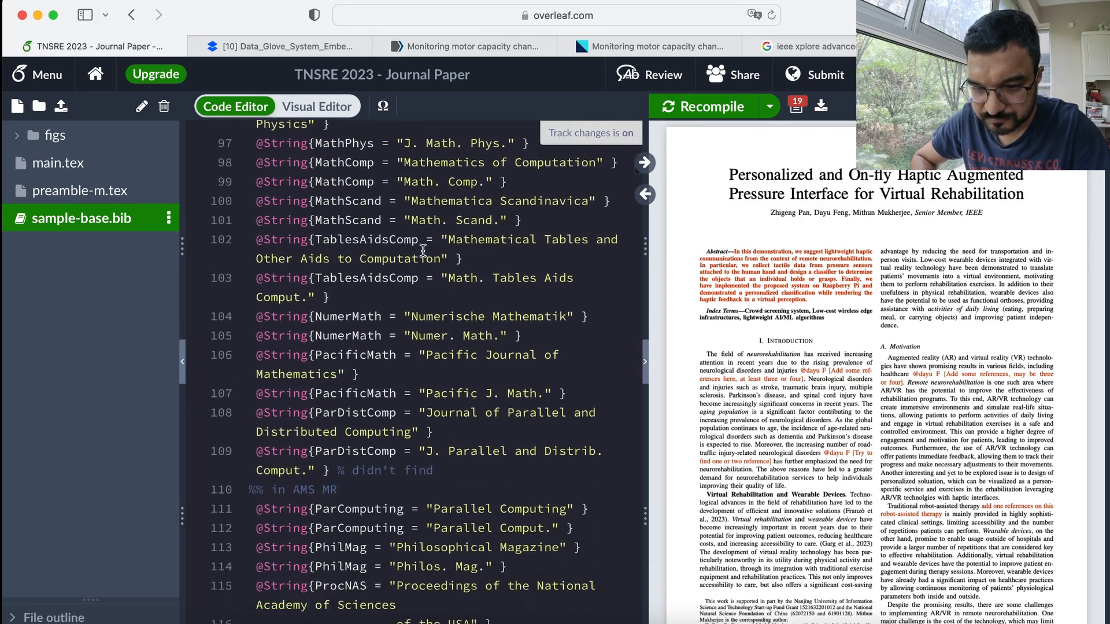
{"action": "scroll", "coordinate": [423, 250], "scroll_direction": "down", "scroll_amount": 8}
{"action": "scroll", "coordinate": [423, 250], "scroll_direction": "down", "scroll_amount": 15}
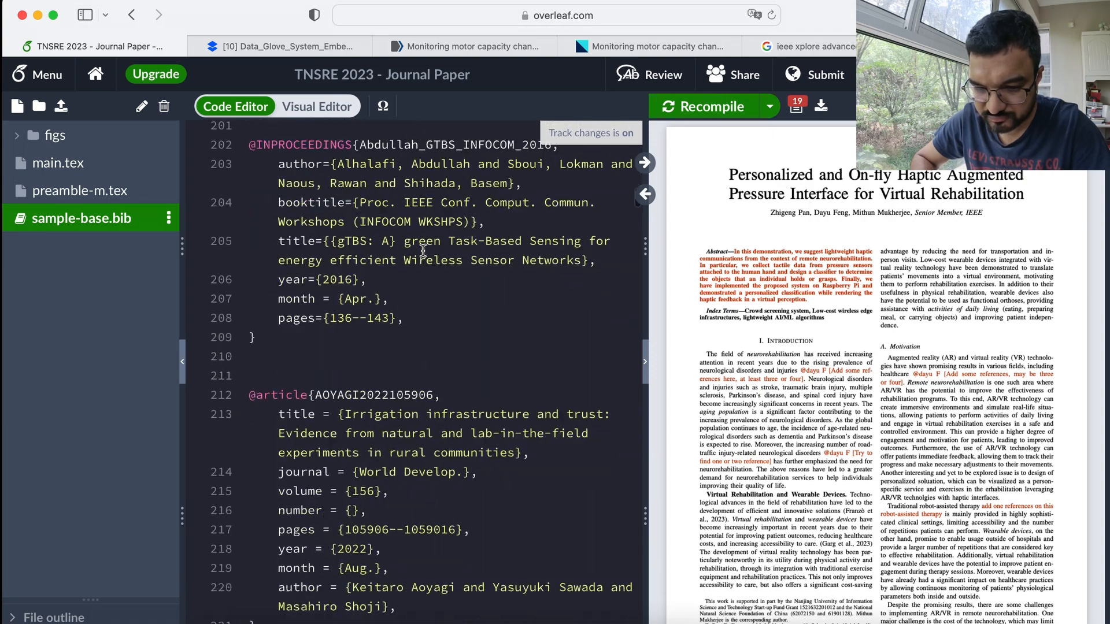
{"action": "scroll", "coordinate": [423, 250], "scroll_direction": "up", "scroll_amount": 2}
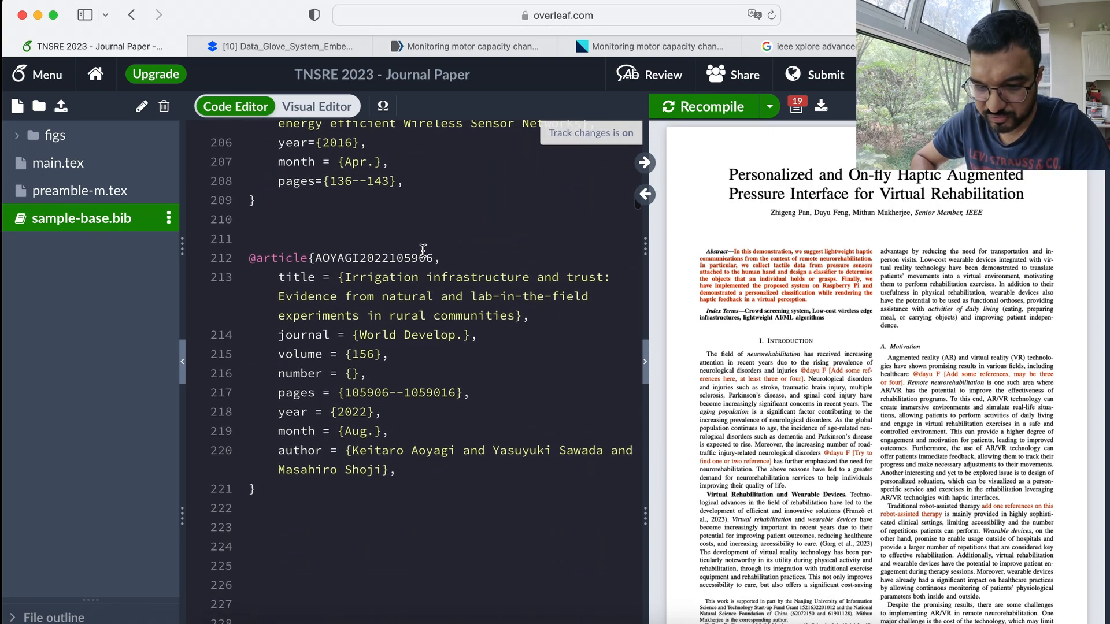
{"action": "scroll", "coordinate": [423, 250], "scroll_direction": "up", "scroll_amount": 6}
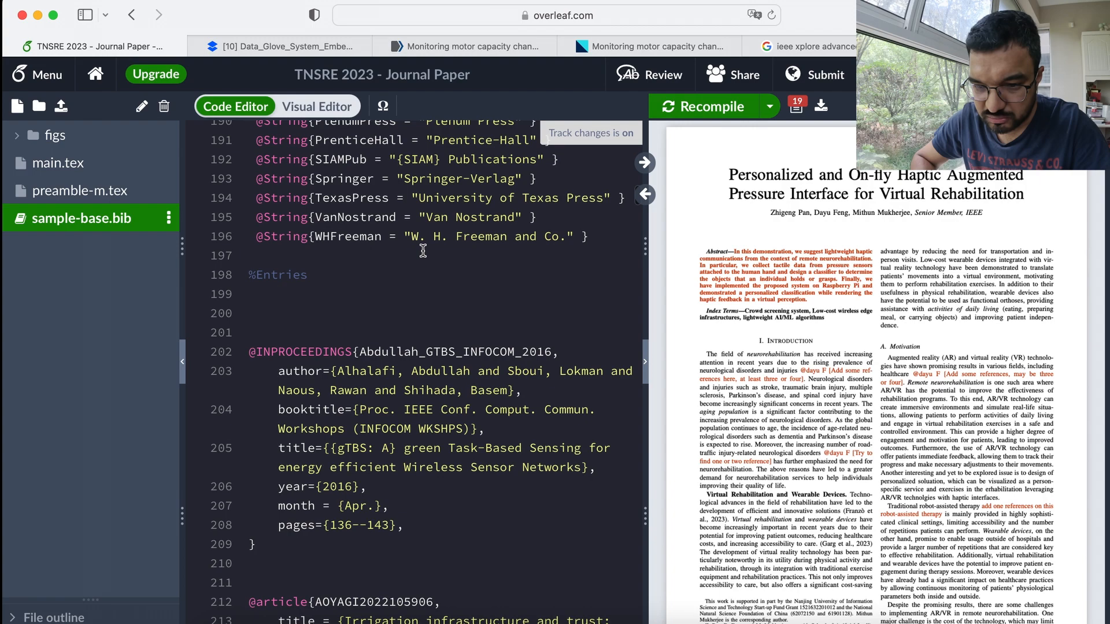
{"action": "left_click", "coordinate": [362, 317]}
{"action": "key", "text": "Return"}
{"action": "key", "text": "Return"}
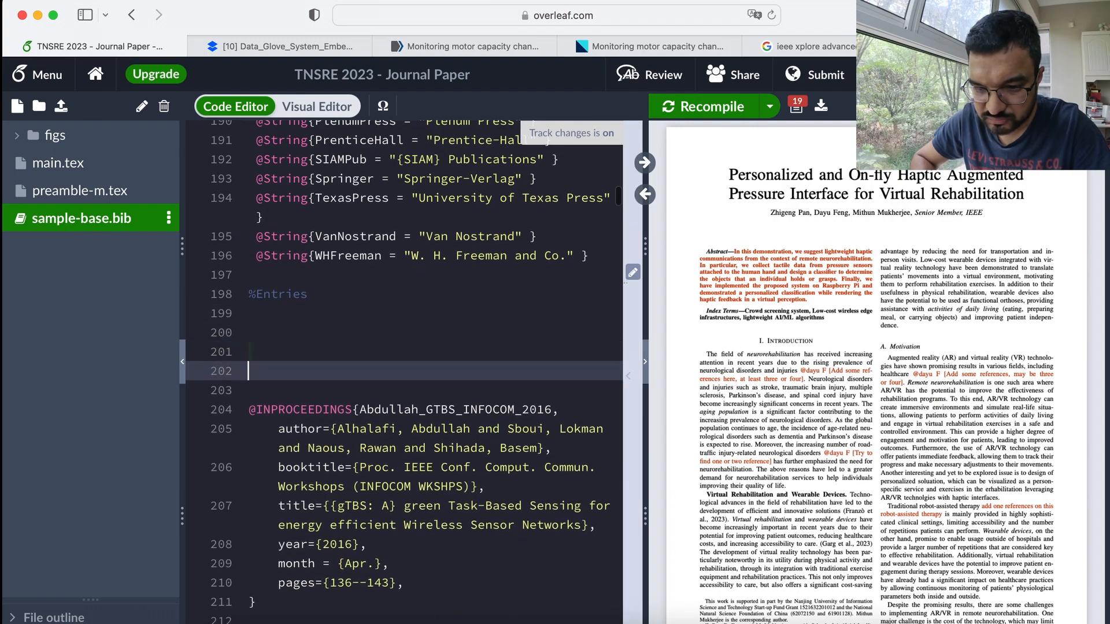
{"action": "key", "text": "Return"}
{"action": "key", "text": "Up"}
{"action": "key", "text": "Up"}
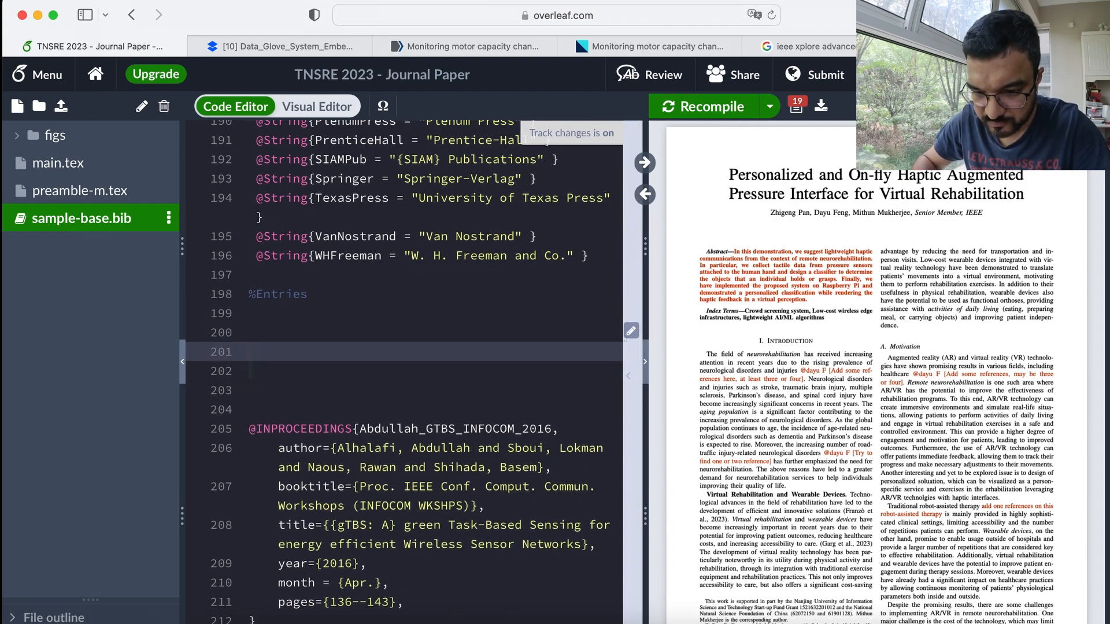
{"action": "key", "text": "super+v"}
{"action": "key", "text": "Return"}
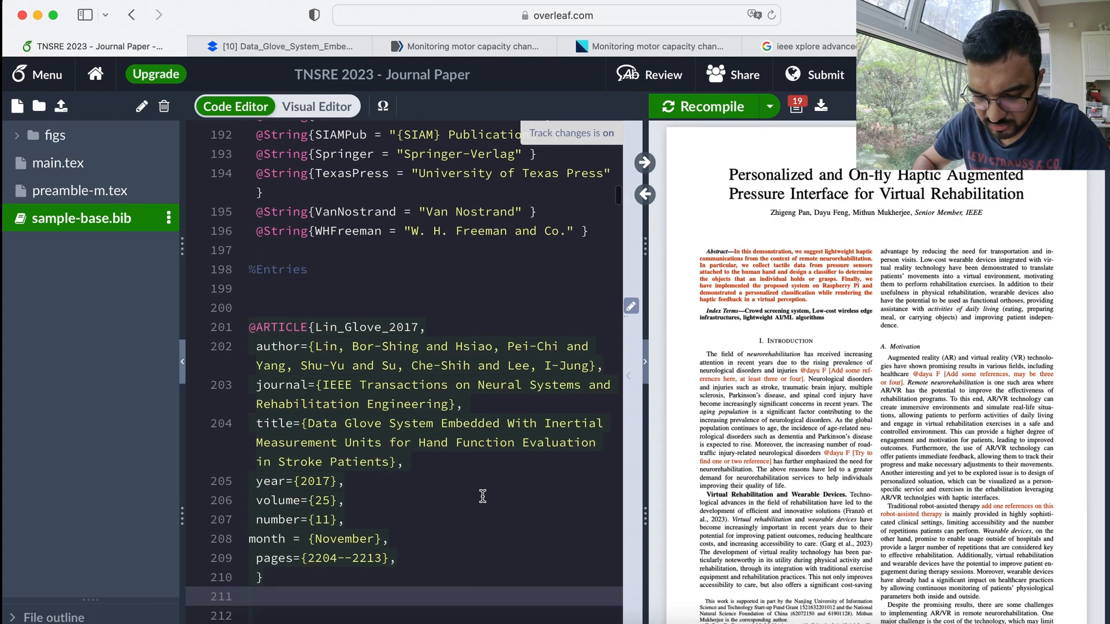
{"action": "scroll", "coordinate": [482, 495], "scroll_direction": "down", "scroll_amount": 2}
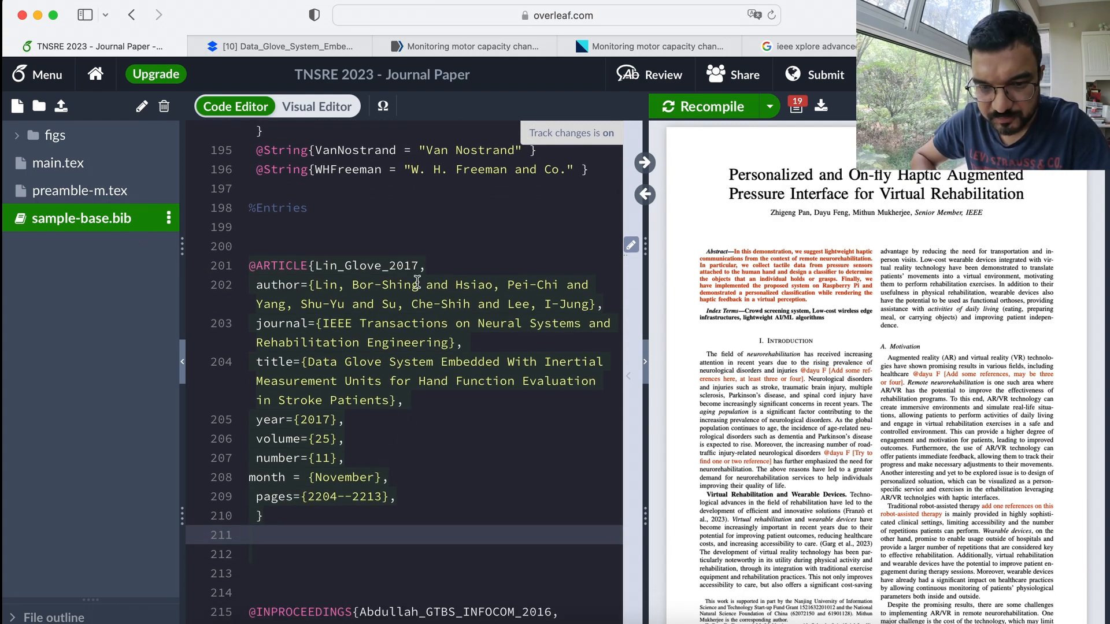
Step: Copy the new entry's citation key and insert it in a \cite{} command before "The field of" in main.tex's Introduction
{"action": "left_click_drag", "start_coordinate": [315, 265], "coordinate": [416, 261]}
{"action": "key", "text": "super+c"}
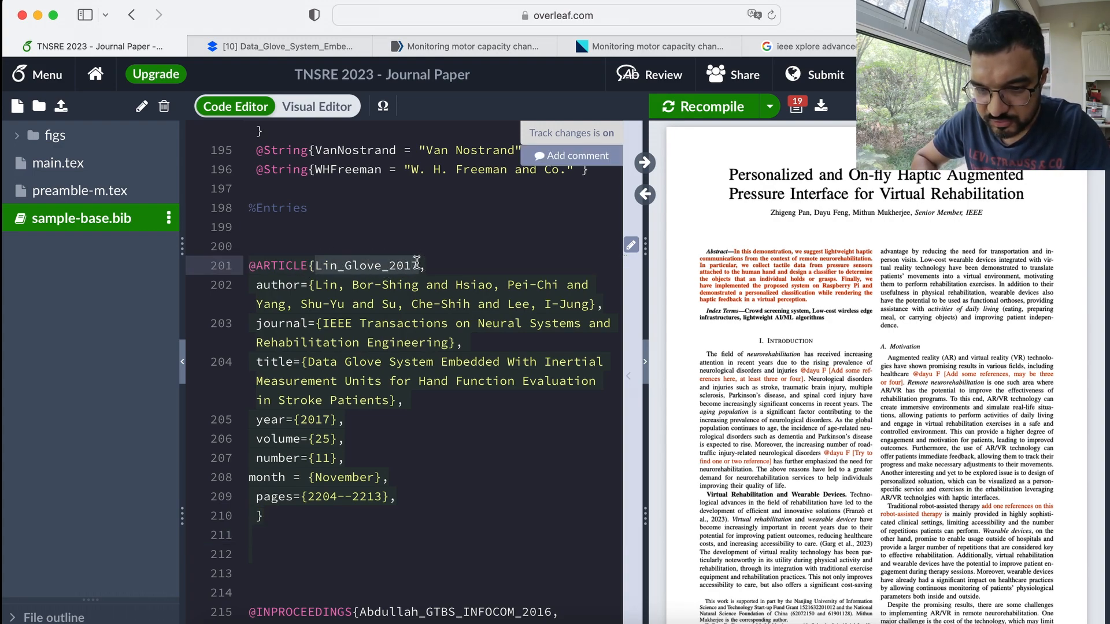
{"action": "left_click", "coordinate": [73, 166]}
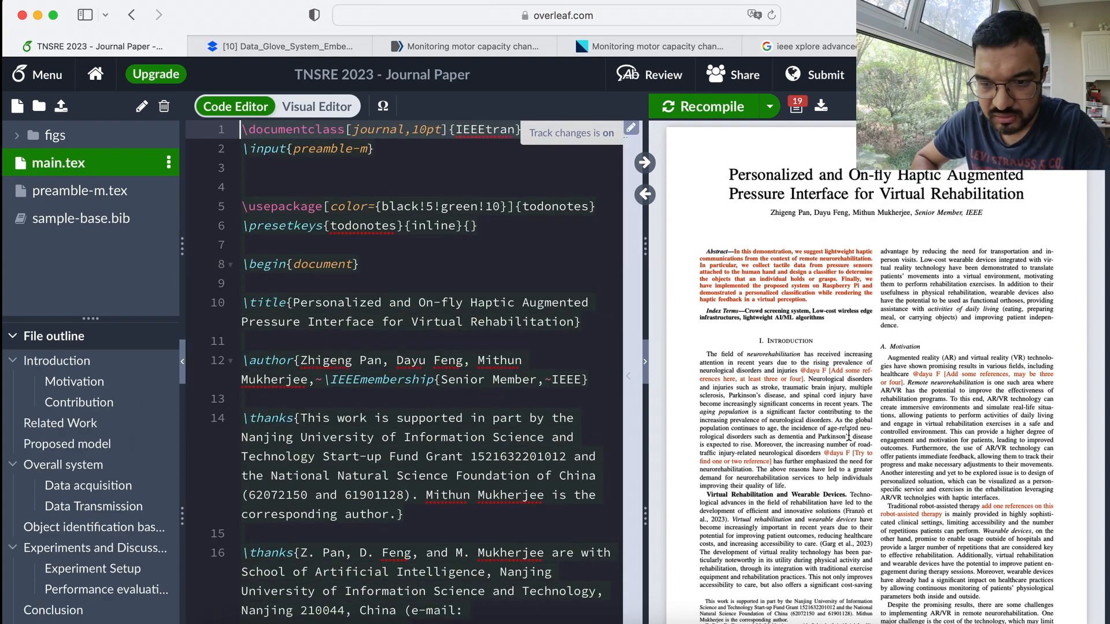
{"action": "double_click", "coordinate": [733, 352]}
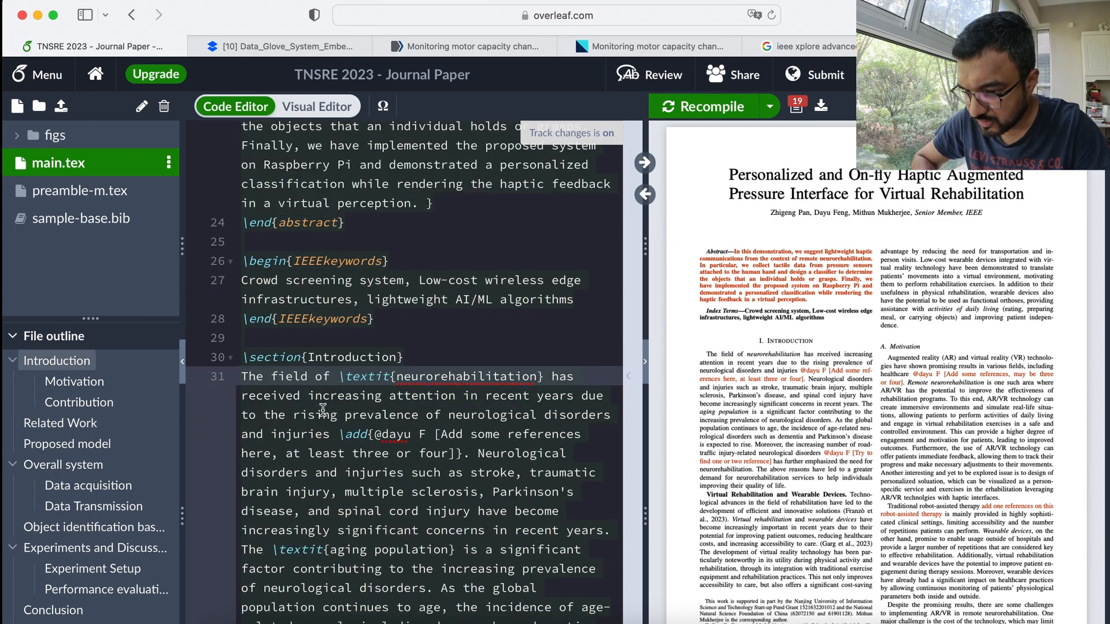
{"action": "type", "text": "\\cite{"}
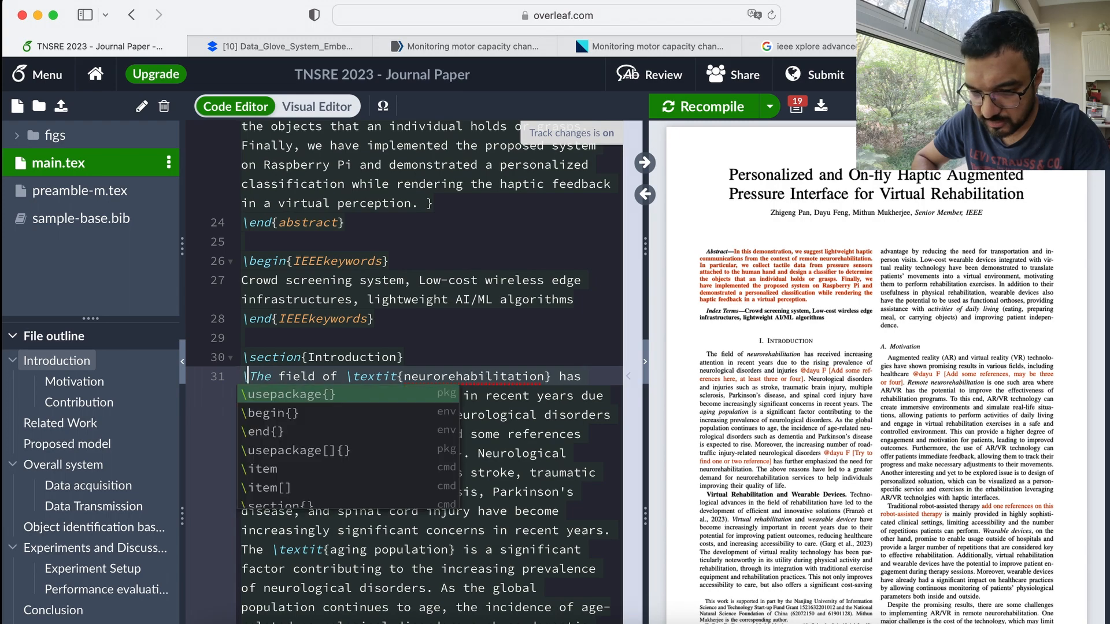
{"action": "type", "text": "}"}
{"action": "key", "text": "Left"}
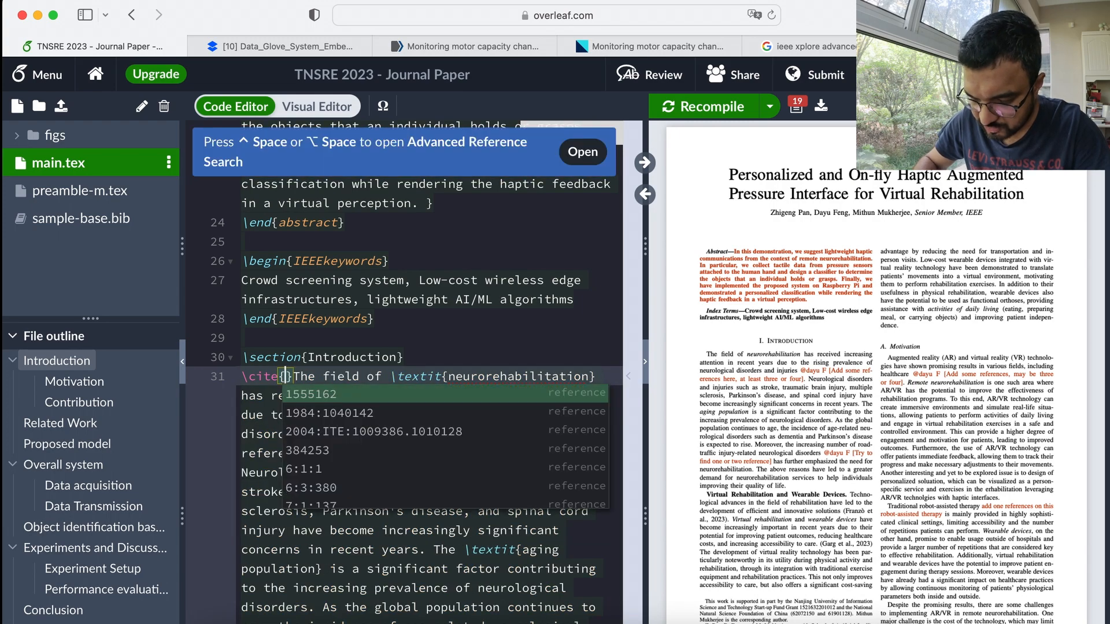
{"action": "key", "text": "super+v"}
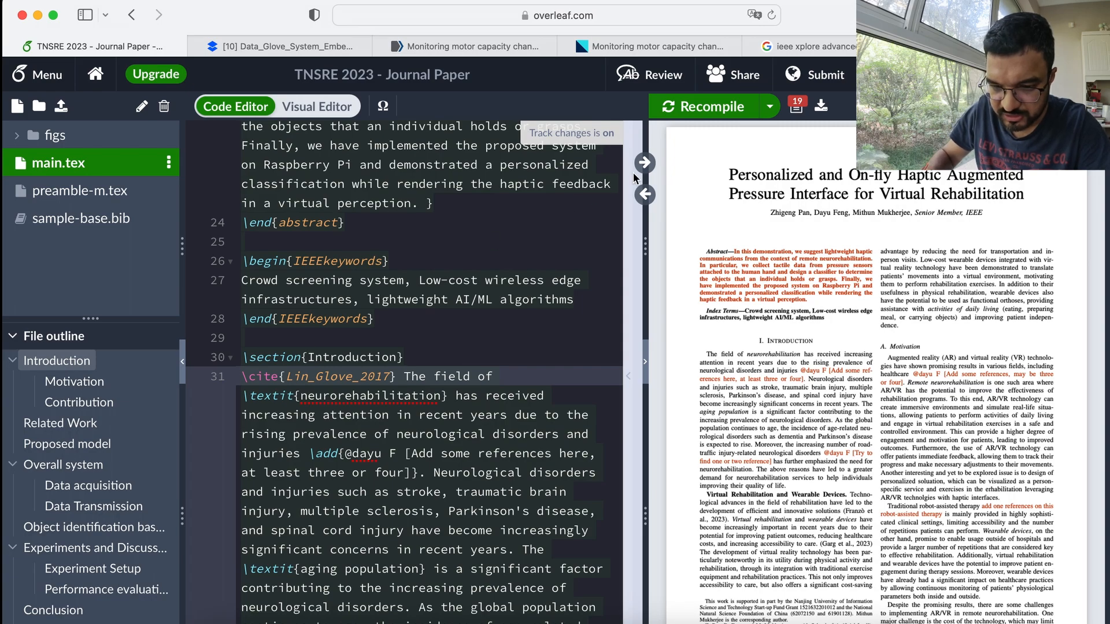
Step: Recompile the paper and check the new entry in the PDF's References section
{"action": "key", "text": "super+s"}
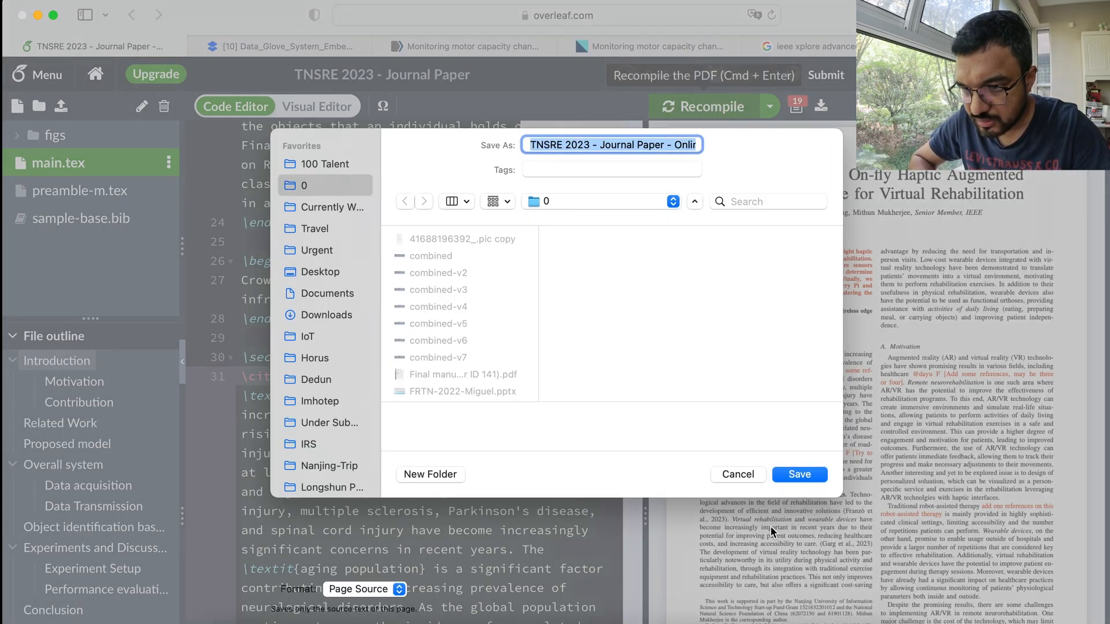
{"action": "left_click", "coordinate": [743, 474]}
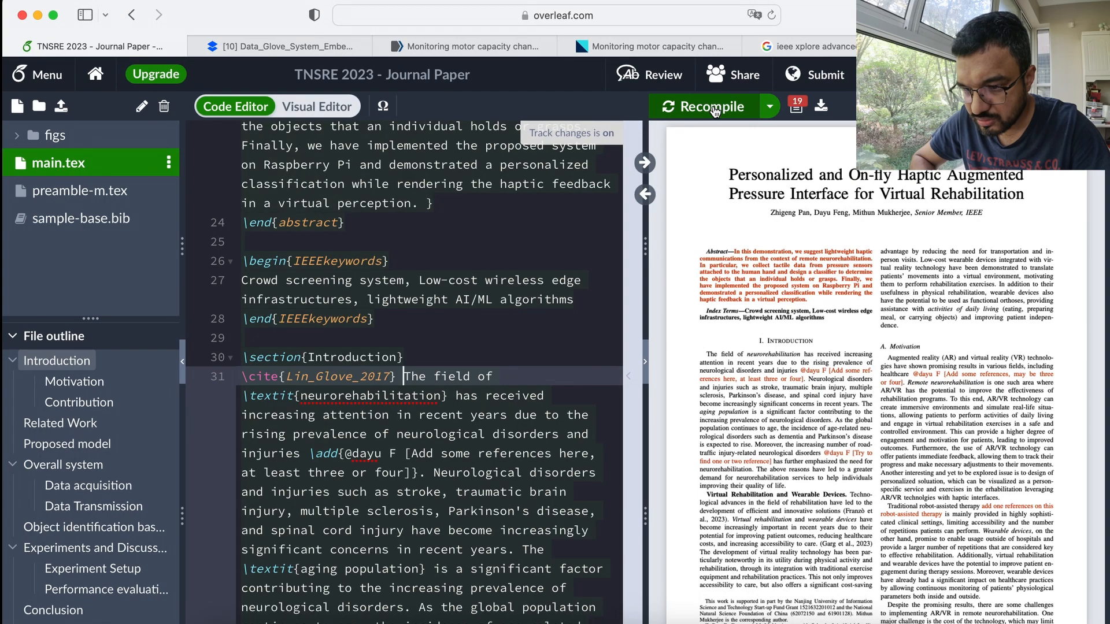
{"action": "left_click", "coordinate": [715, 109]}
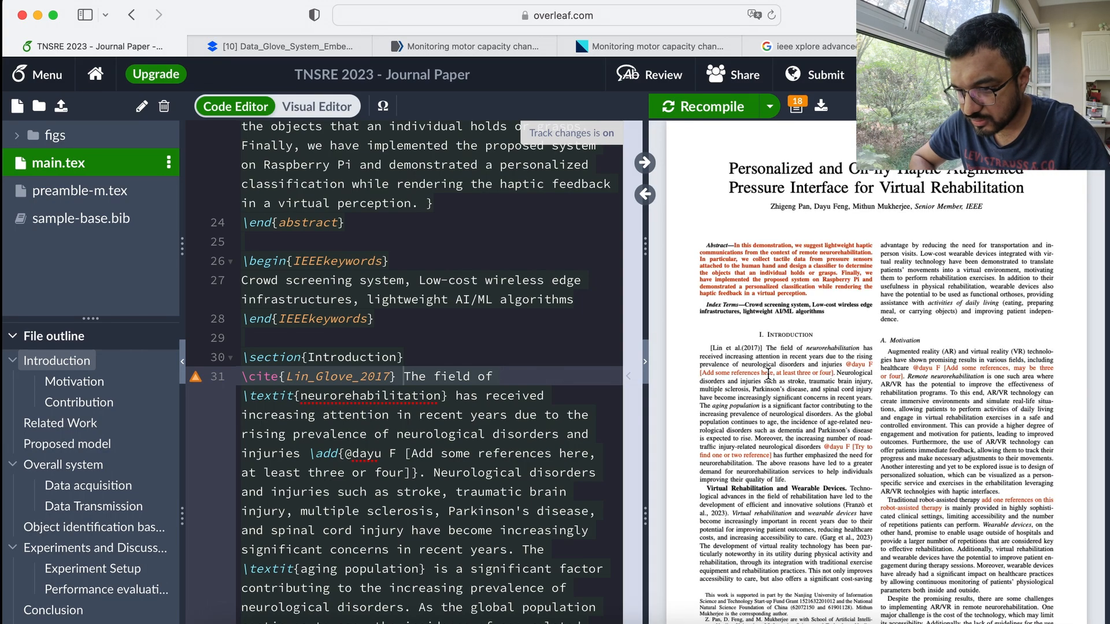
{"action": "scroll", "coordinate": [768, 374], "scroll_direction": "down", "scroll_amount": 10}
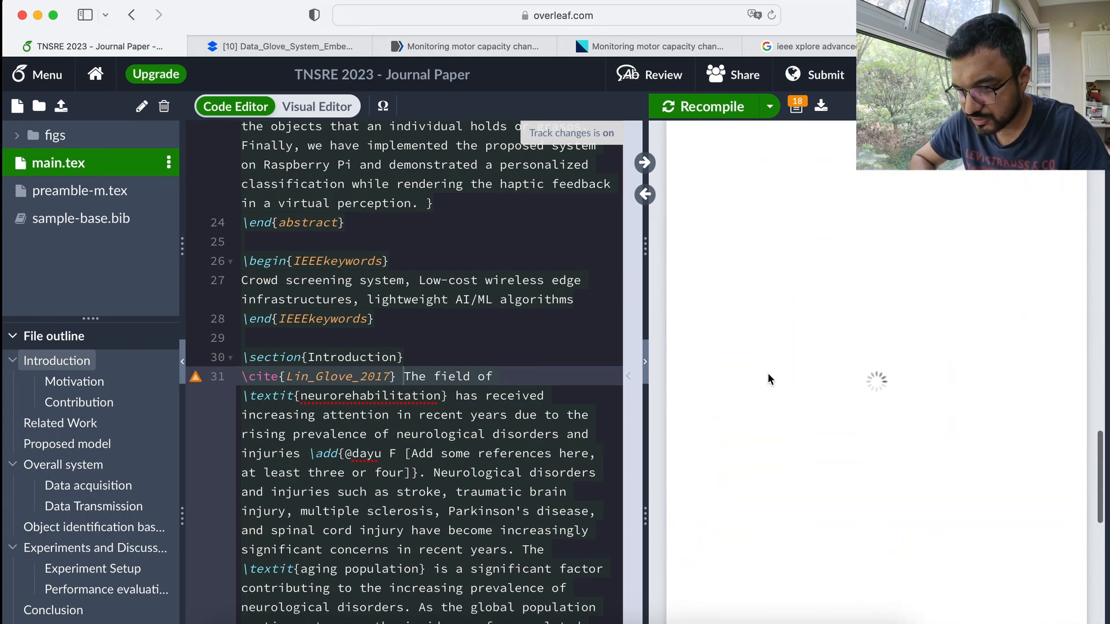
{"action": "scroll", "coordinate": [768, 374], "scroll_direction": "down", "scroll_amount": 5}
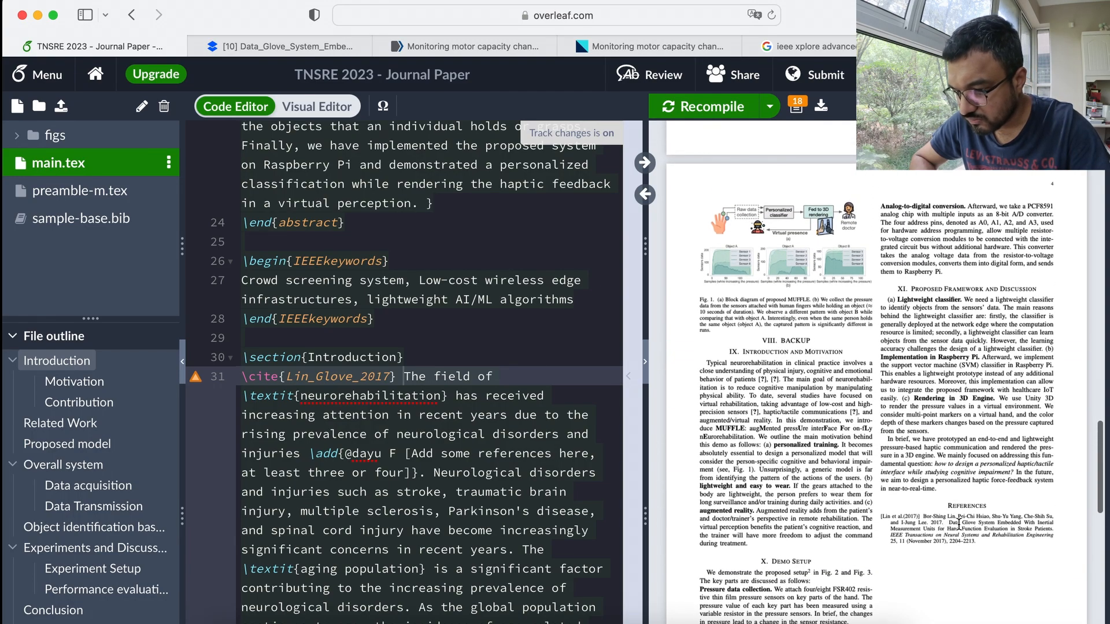
Step: Locate the bibliography style command near the end of main.tex, using the PDF's References heading to jump through the source
{"action": "scroll", "coordinate": [793, 383], "scroll_direction": "up", "scroll_amount": 15}
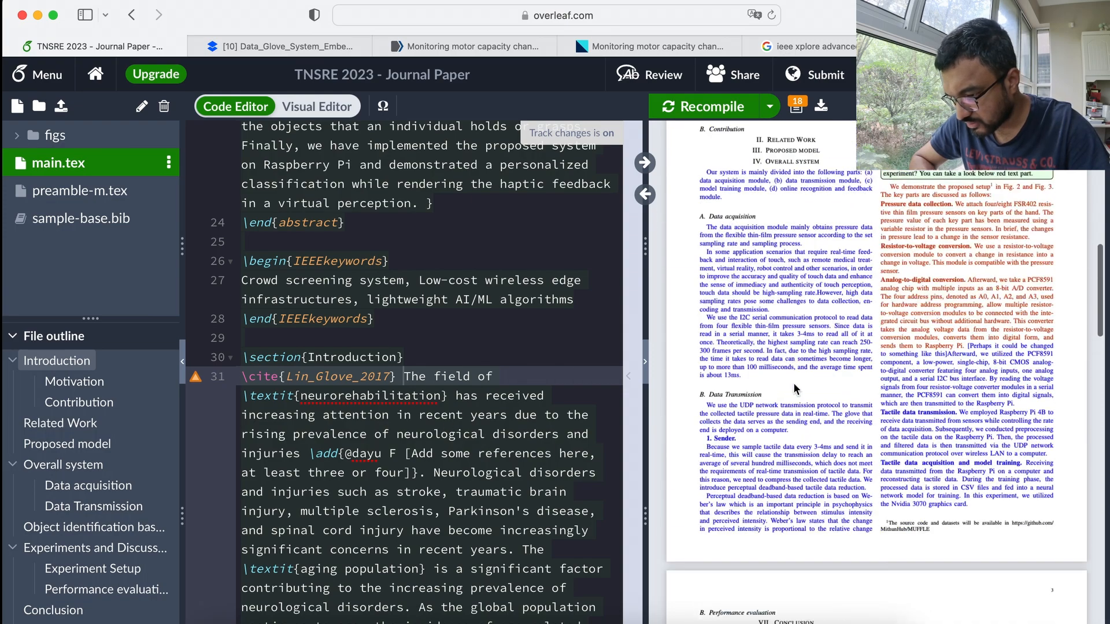
{"action": "scroll", "coordinate": [793, 383], "scroll_direction": "up", "scroll_amount": 1}
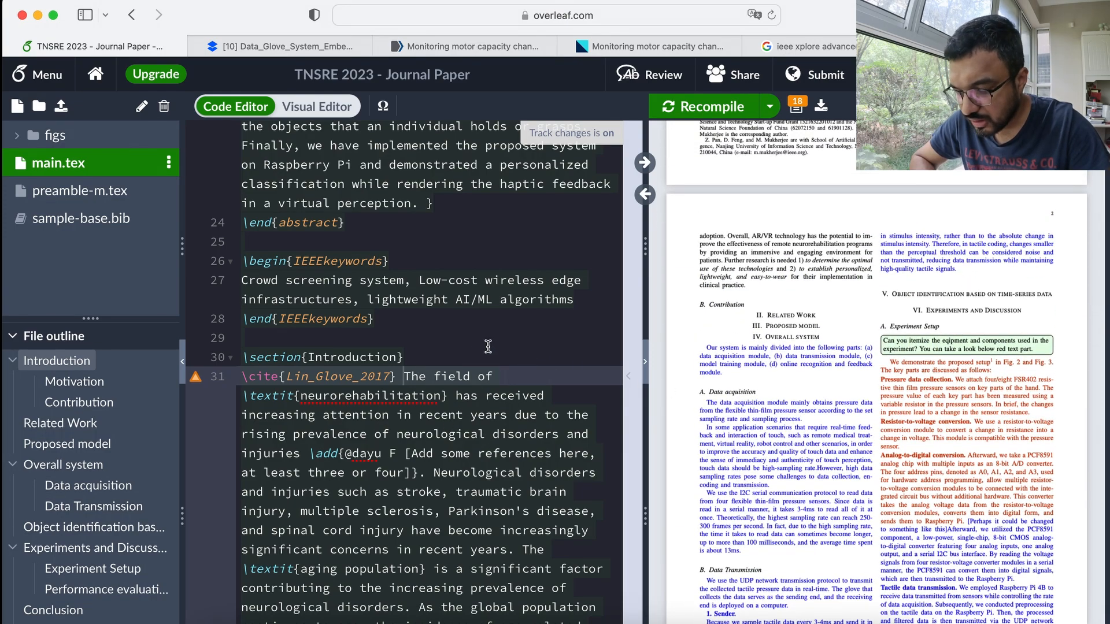
{"action": "scroll", "coordinate": [463, 352], "scroll_direction": "down", "scroll_amount": 20}
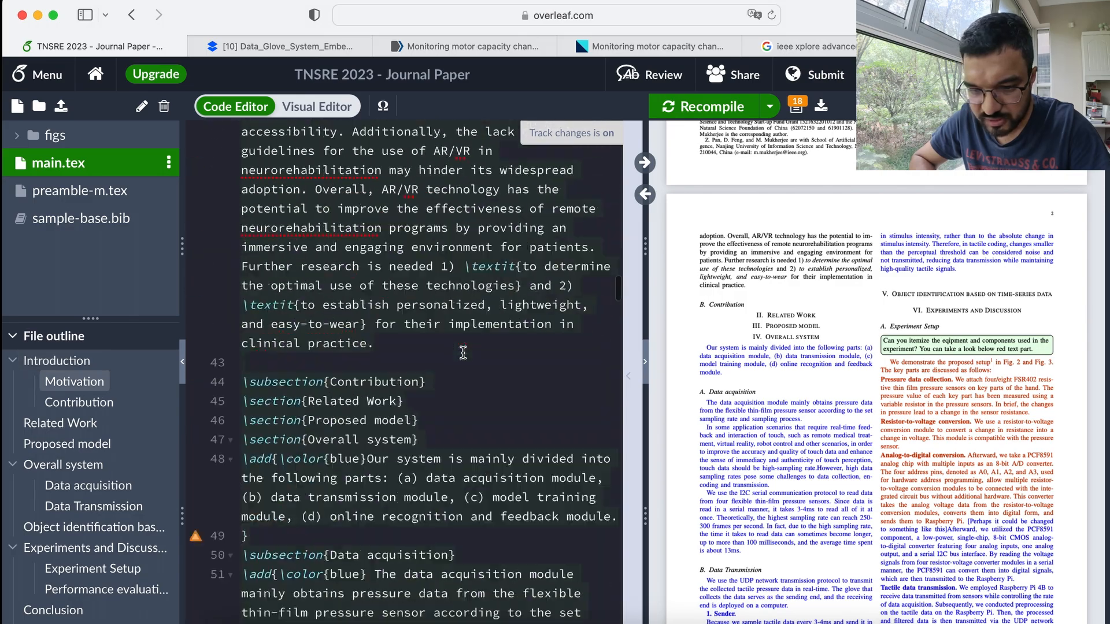
{"action": "scroll", "coordinate": [463, 352], "scroll_direction": "down", "scroll_amount": 10}
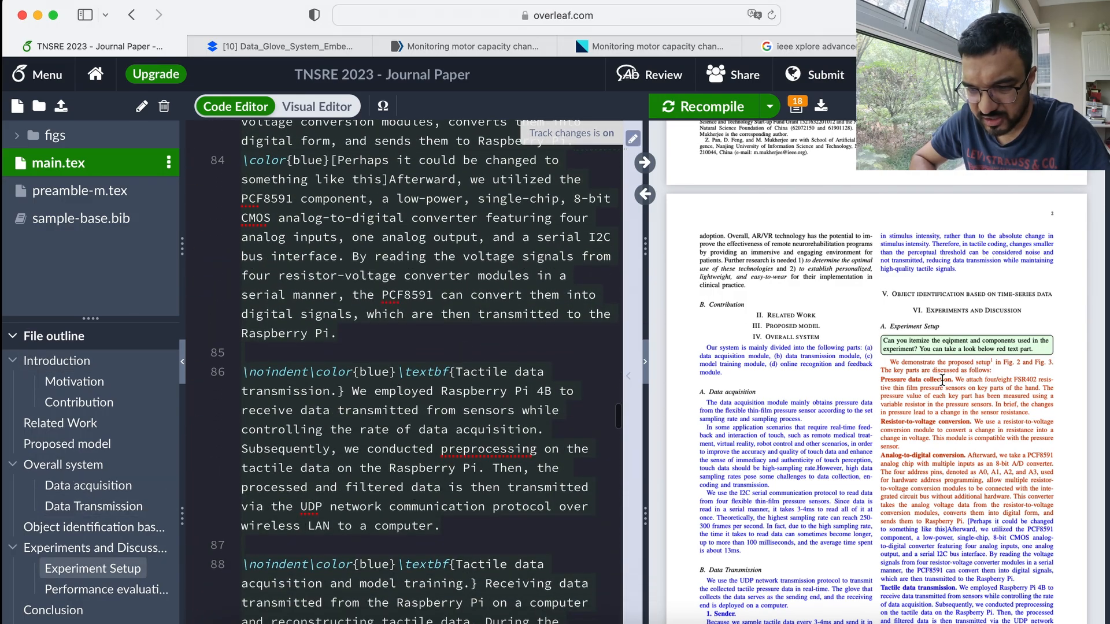
{"action": "scroll", "coordinate": [942, 380], "scroll_direction": "down", "scroll_amount": 10}
{"action": "scroll", "coordinate": [942, 380], "scroll_direction": "down", "scroll_amount": 15}
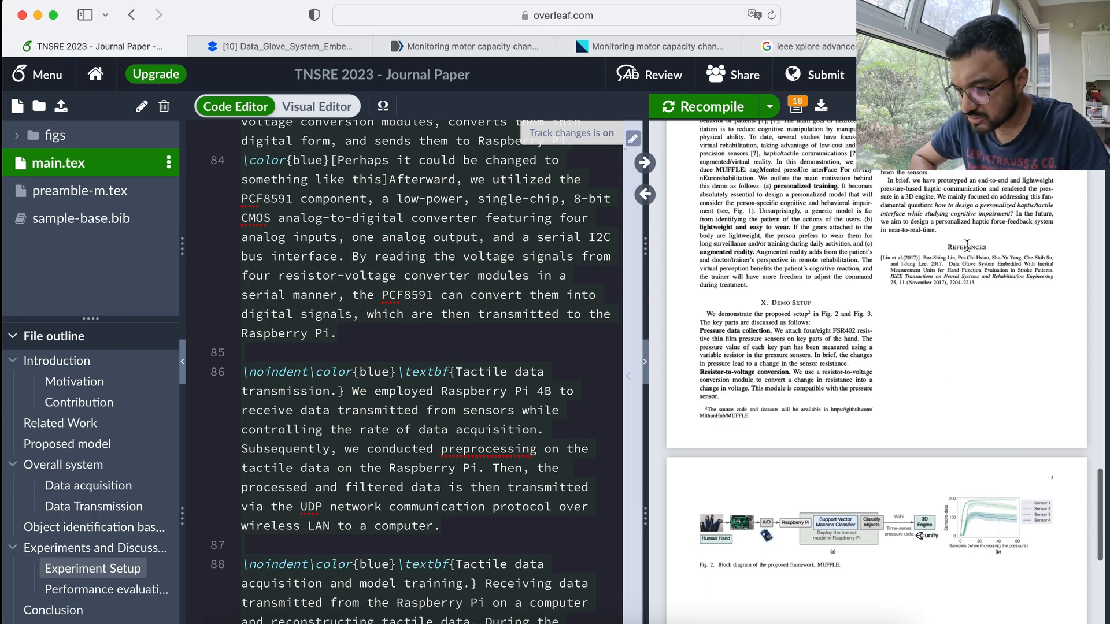
{"action": "double_click", "coordinate": [967, 246]}
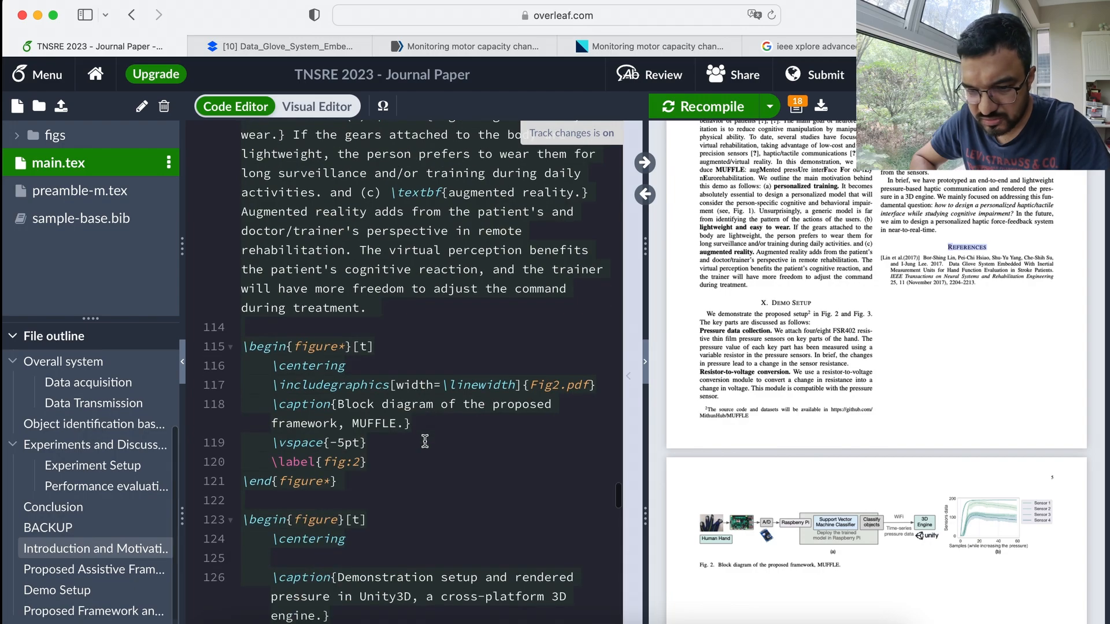
{"action": "scroll", "coordinate": [425, 441], "scroll_direction": "down", "scroll_amount": 15}
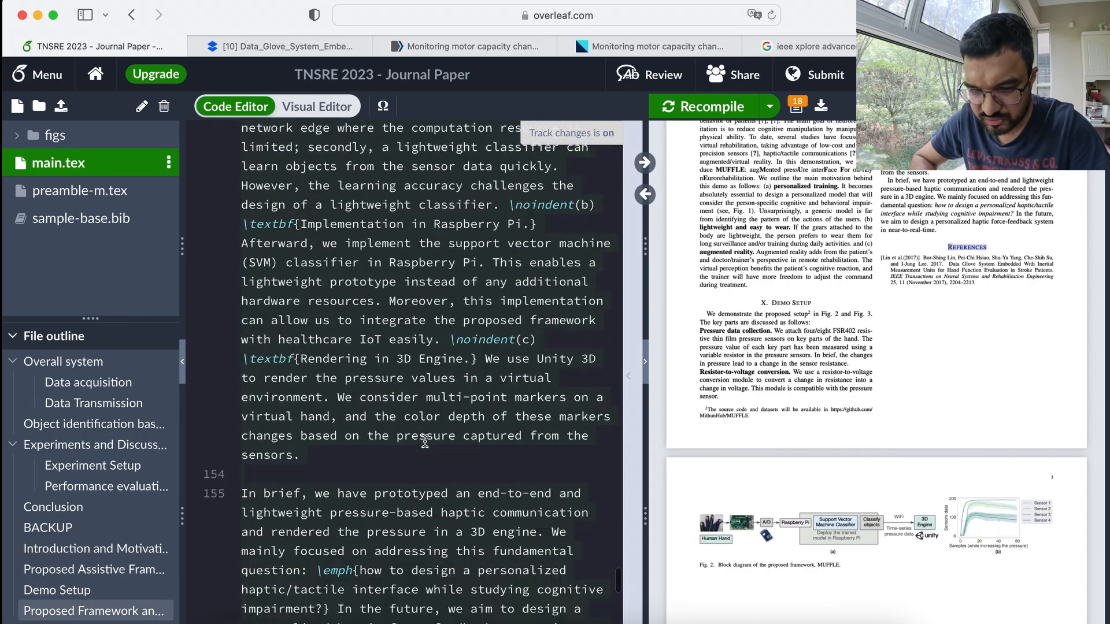
{"action": "scroll", "coordinate": [425, 441], "scroll_direction": "down", "scroll_amount": 3}
{"action": "scroll", "coordinate": [425, 441], "scroll_direction": "up", "scroll_amount": 4}
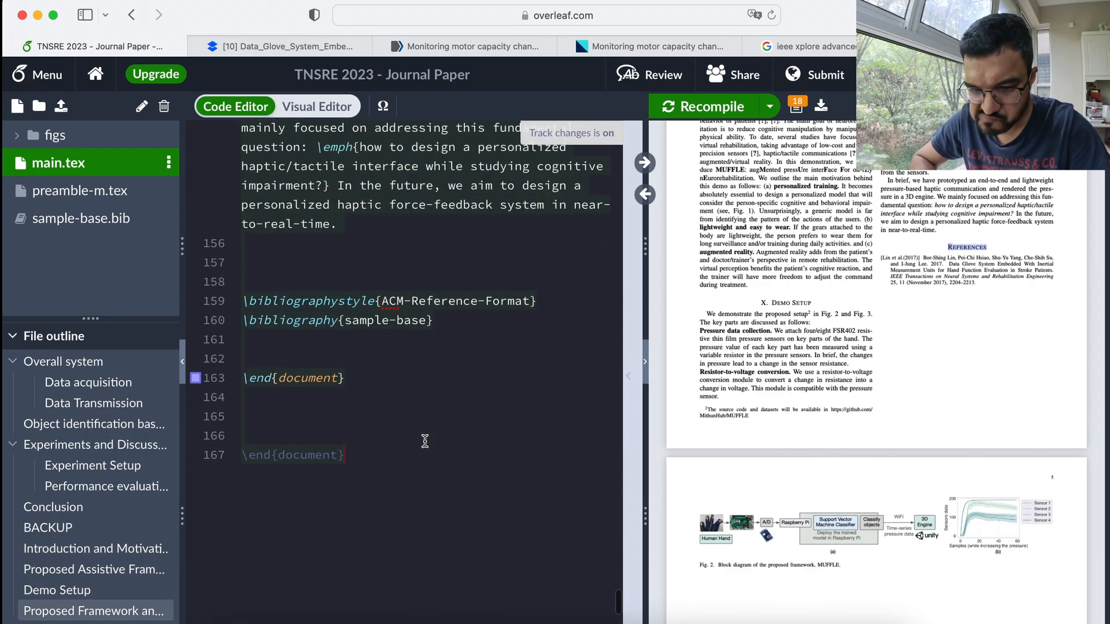
Step: Add a \bibliographystyle{ieeetr} command on the blank line above the ACM-Reference-Format style command in main.tex
{"action": "left_click", "coordinate": [286, 290]}
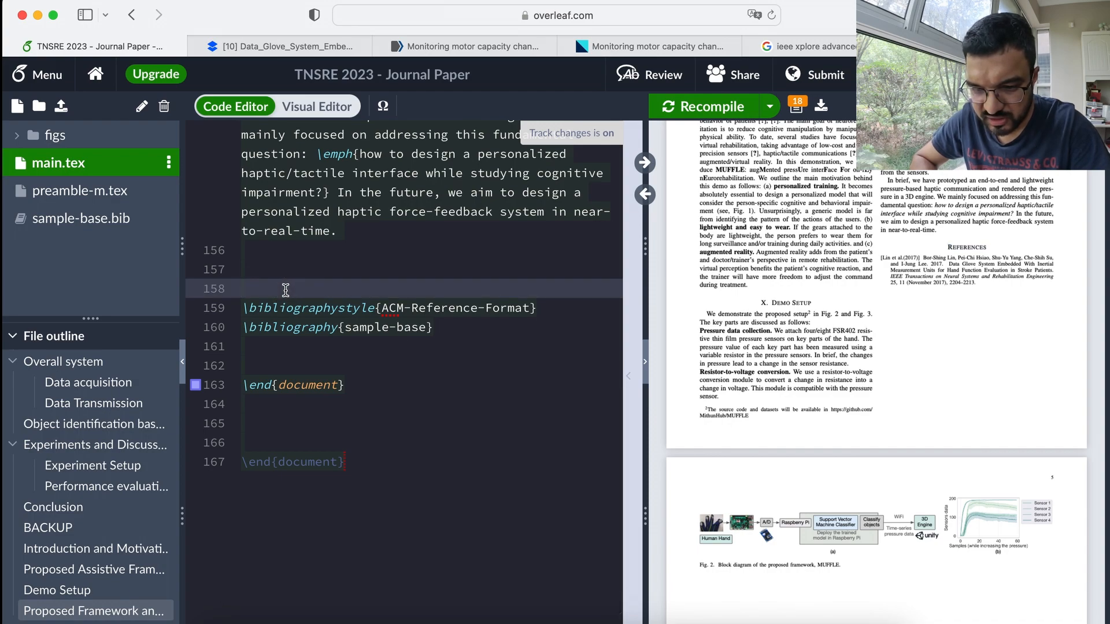
{"action": "type", "text": "\\"}
{"action": "left_click", "coordinate": [532, 426]}
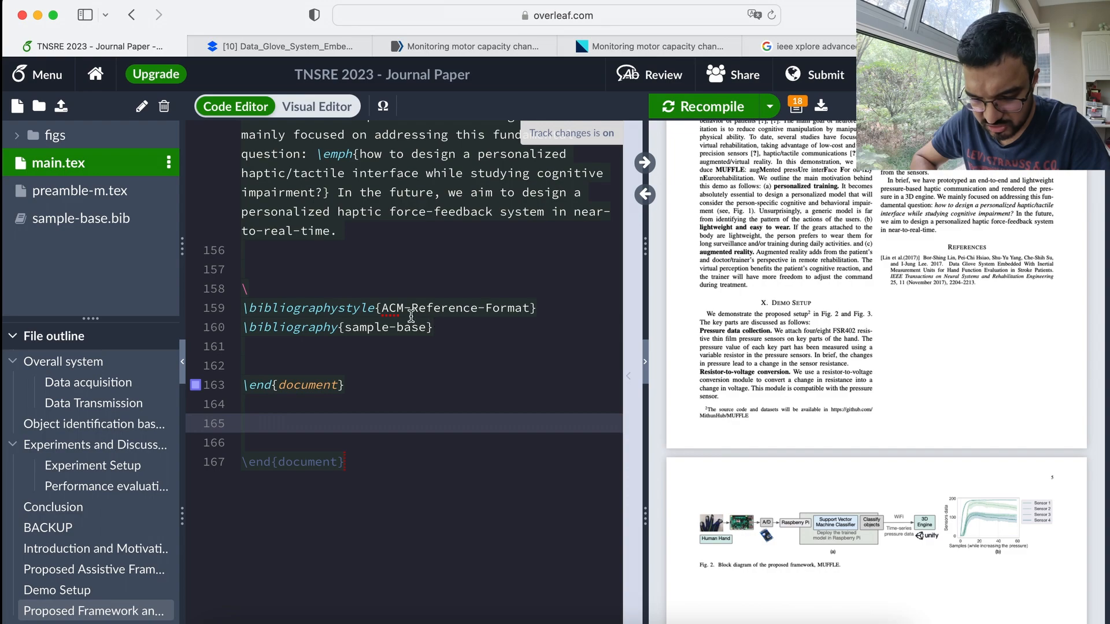
{"action": "left_click_drag", "start_coordinate": [374, 307], "coordinate": [243, 305]}
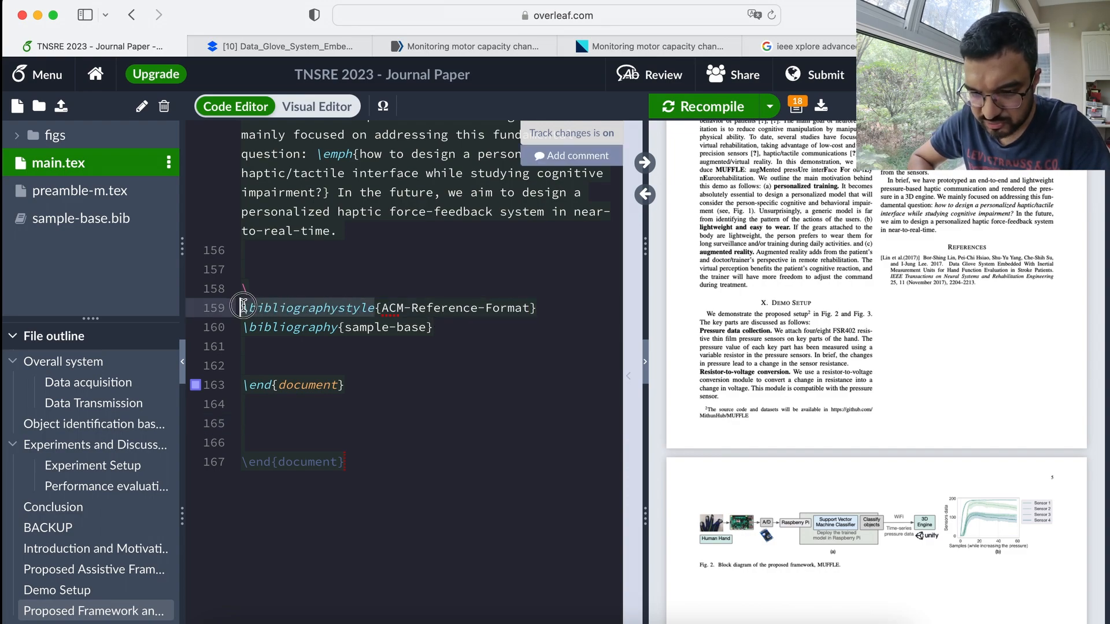
{"action": "left_click", "coordinate": [272, 287]}
{"action": "type", "text": "bibliographystyle"}
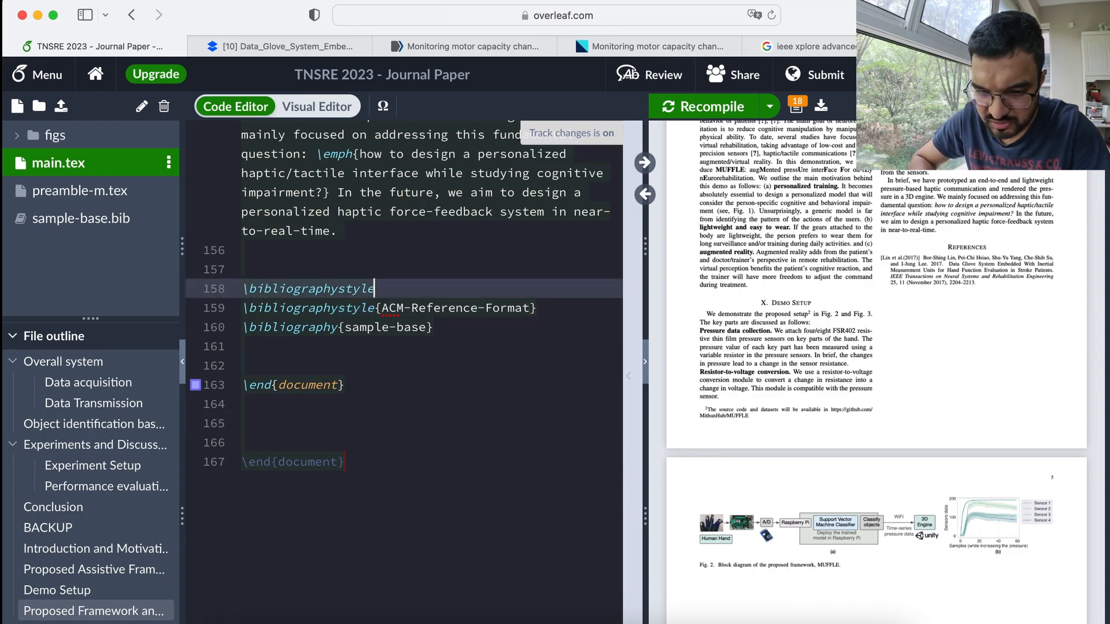
{"action": "type", "text": "{"}
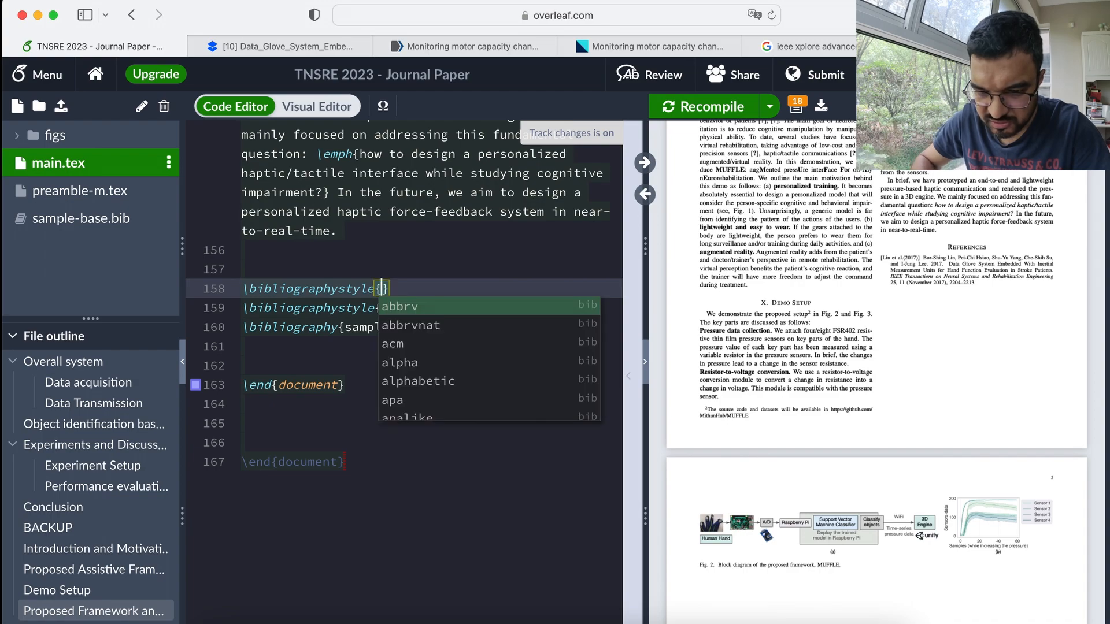
{"action": "type", "text": "IEE"}
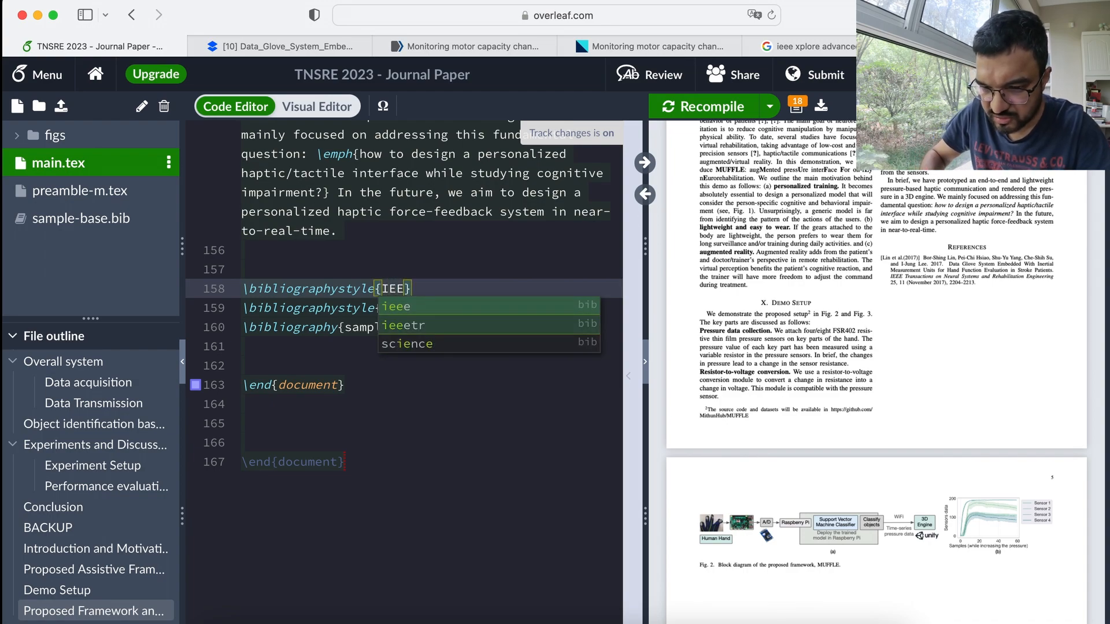
{"action": "key", "text": "Down"}
{"action": "key", "text": "Return"}
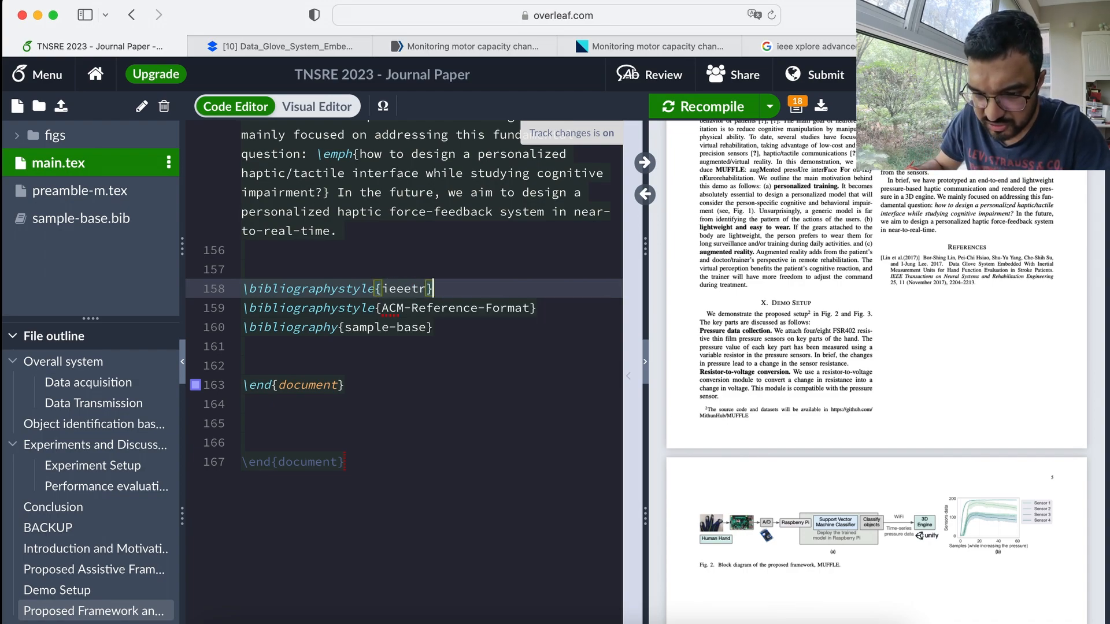
Step: Comment out the ACM-Reference-Format bibliography style line and recompile the paper
{"action": "left_click", "coordinate": [467, 342]}
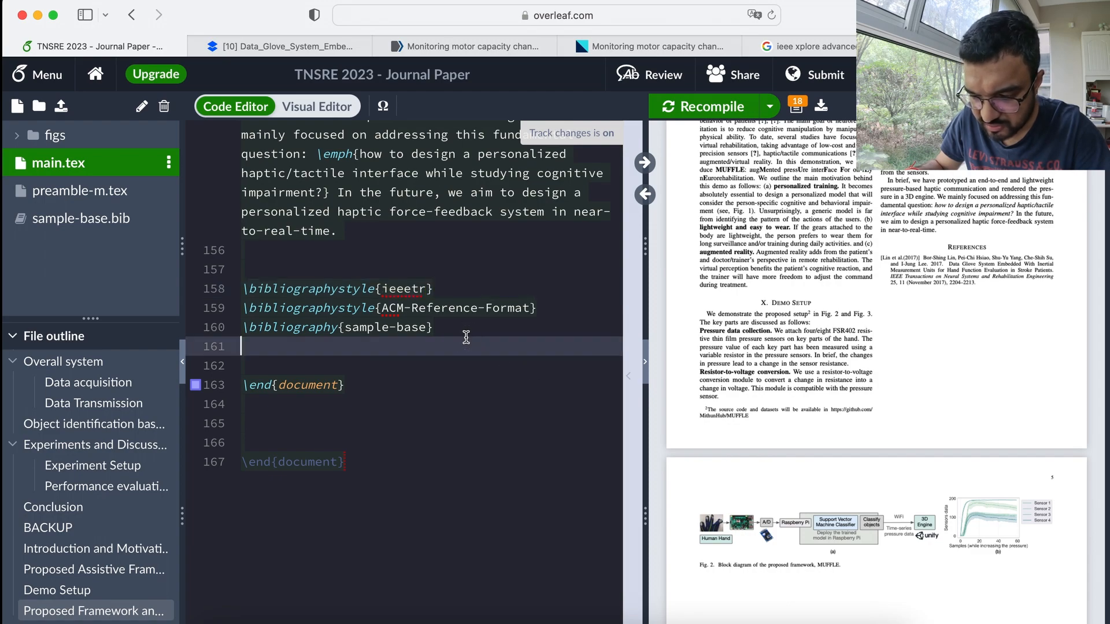
{"action": "left_click", "coordinate": [243, 307]}
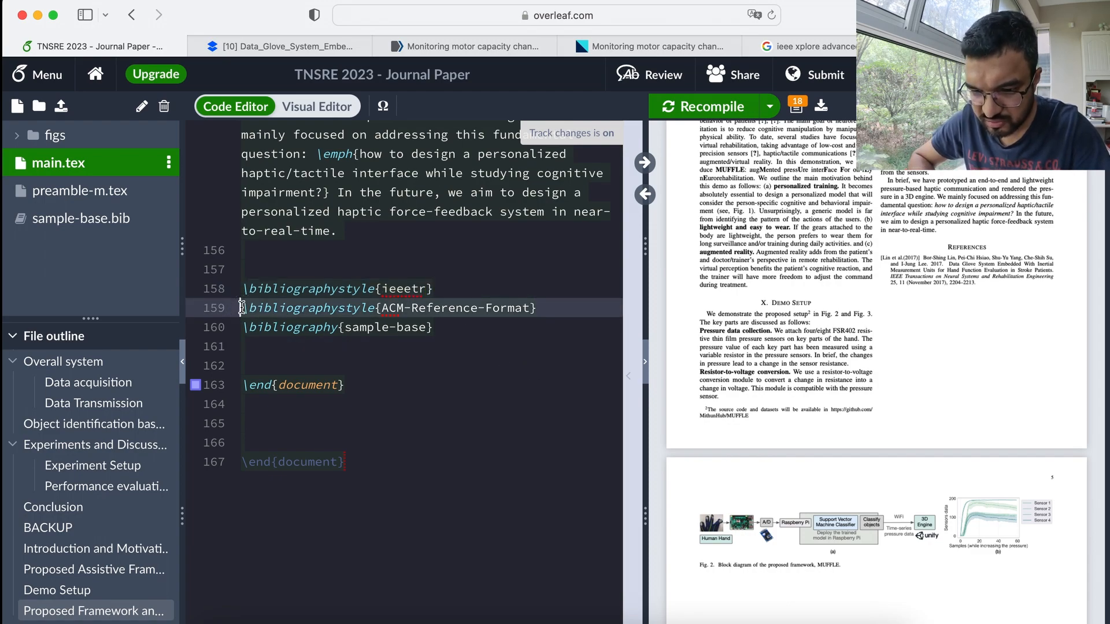
{"action": "type", "text": "%"}
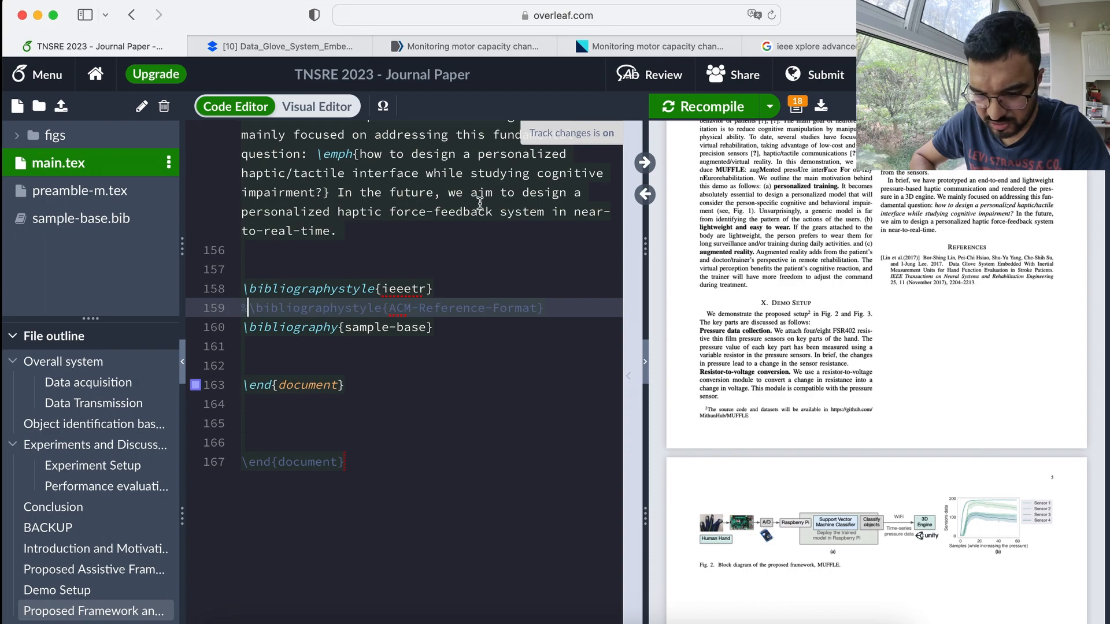
{"action": "left_click", "coordinate": [715, 108]}
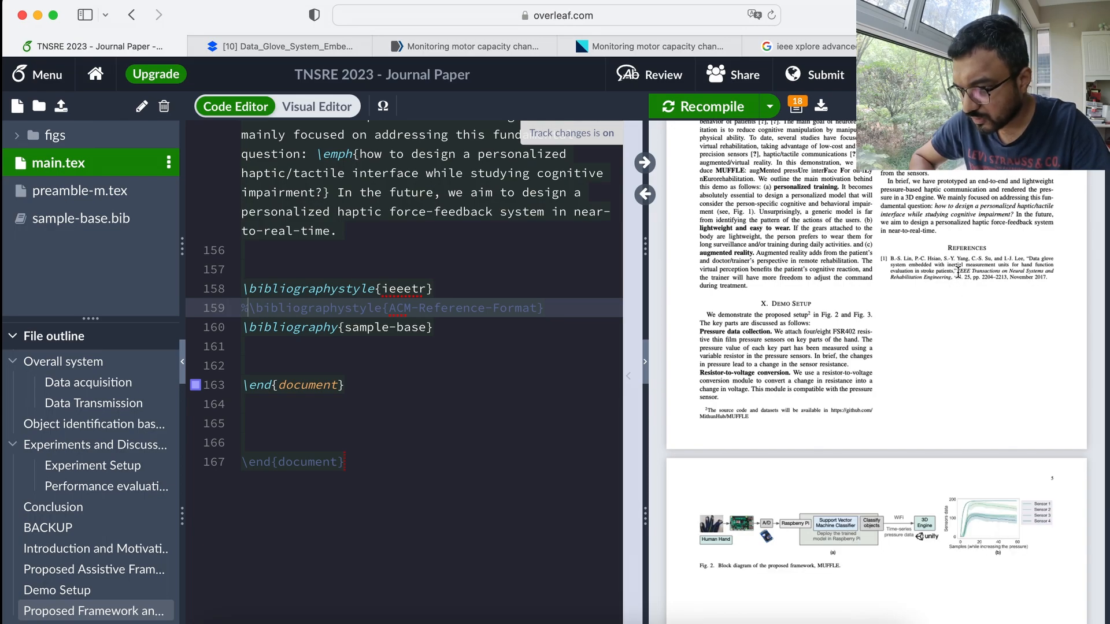
Step: Examine the Introduction's citation and the enlarged References entry in the PDF for IEEE-style formatting
{"action": "scroll", "coordinate": [957, 272], "scroll_direction": "up", "scroll_amount": 15}
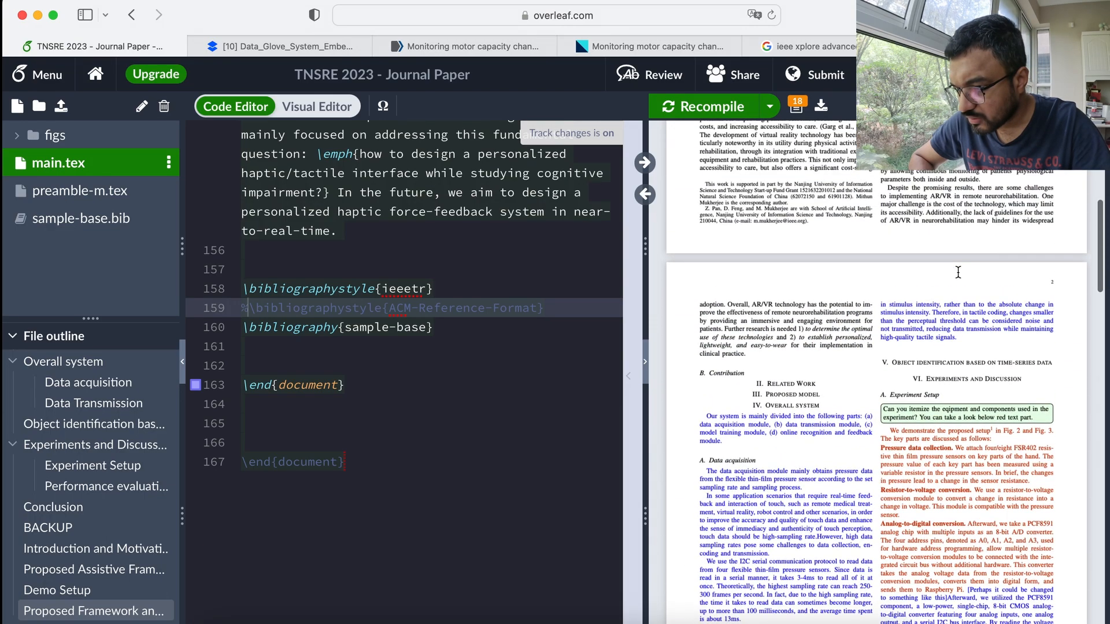
{"action": "scroll", "coordinate": [957, 272], "scroll_direction": "up", "scroll_amount": 5}
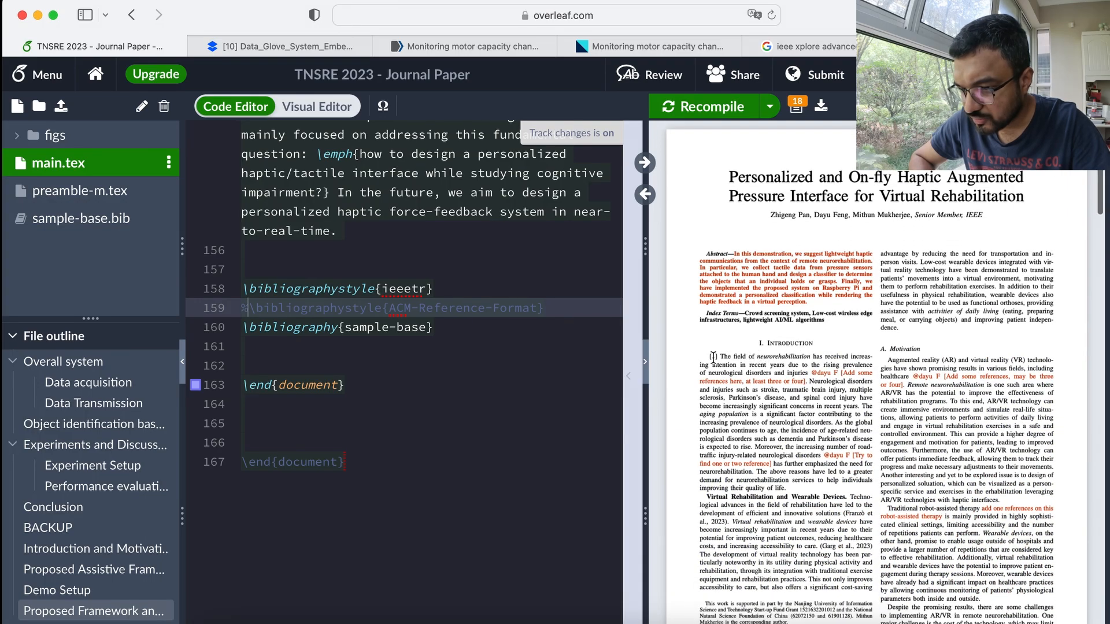
{"action": "scroll", "coordinate": [834, 392], "scroll_direction": "down", "scroll_amount": 20}
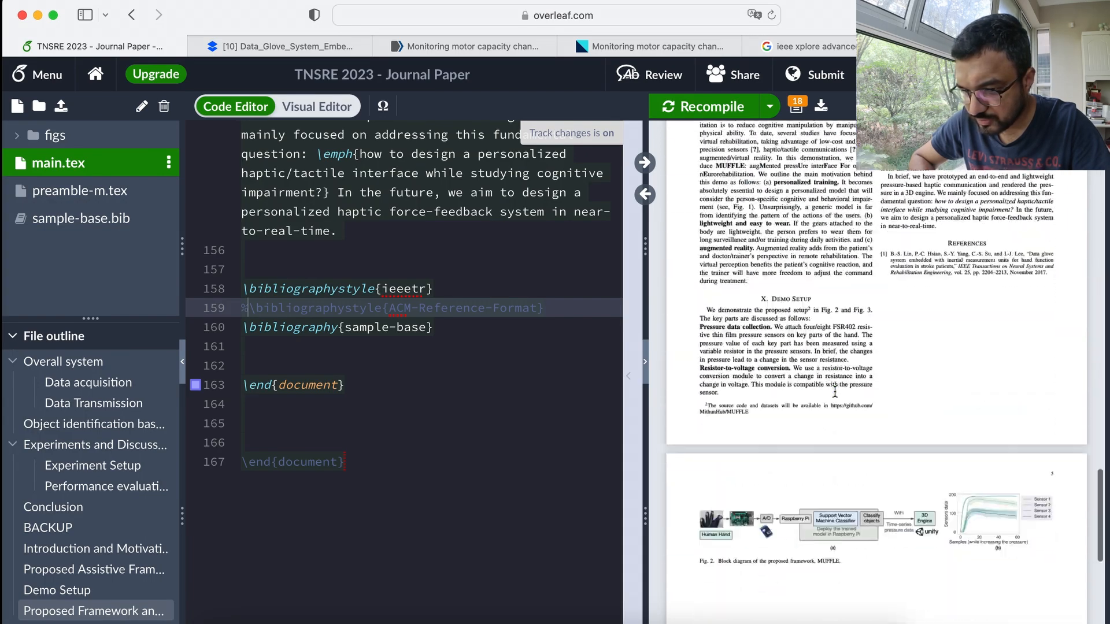
{"action": "mouse_move", "coordinate": [763, 158]}
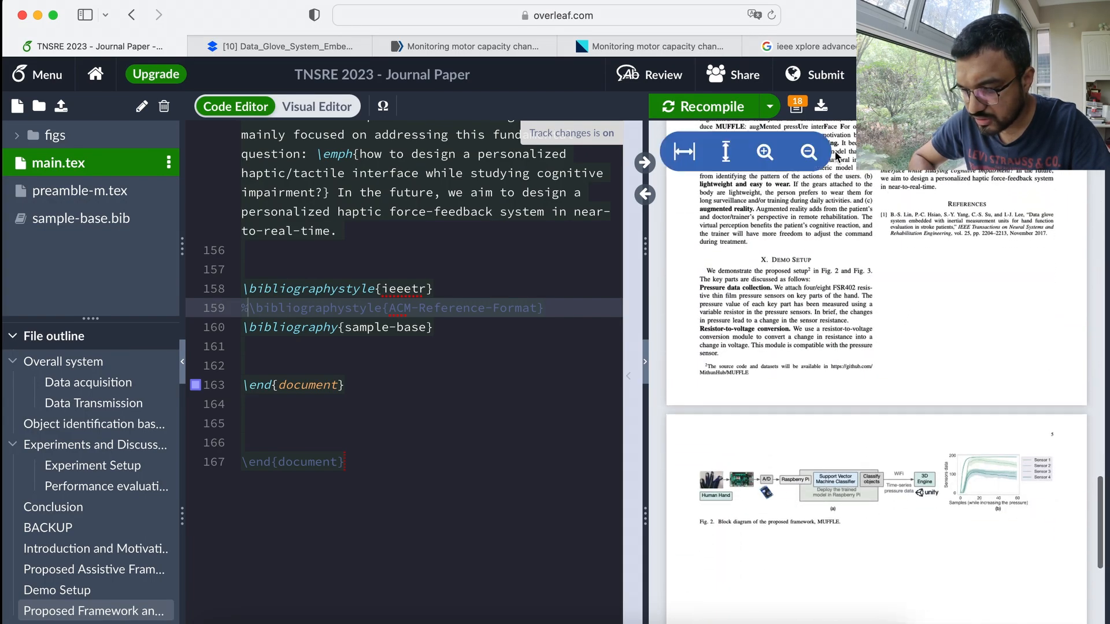
{"action": "left_click", "coordinate": [763, 153]}
{"action": "left_click", "coordinate": [762, 153]}
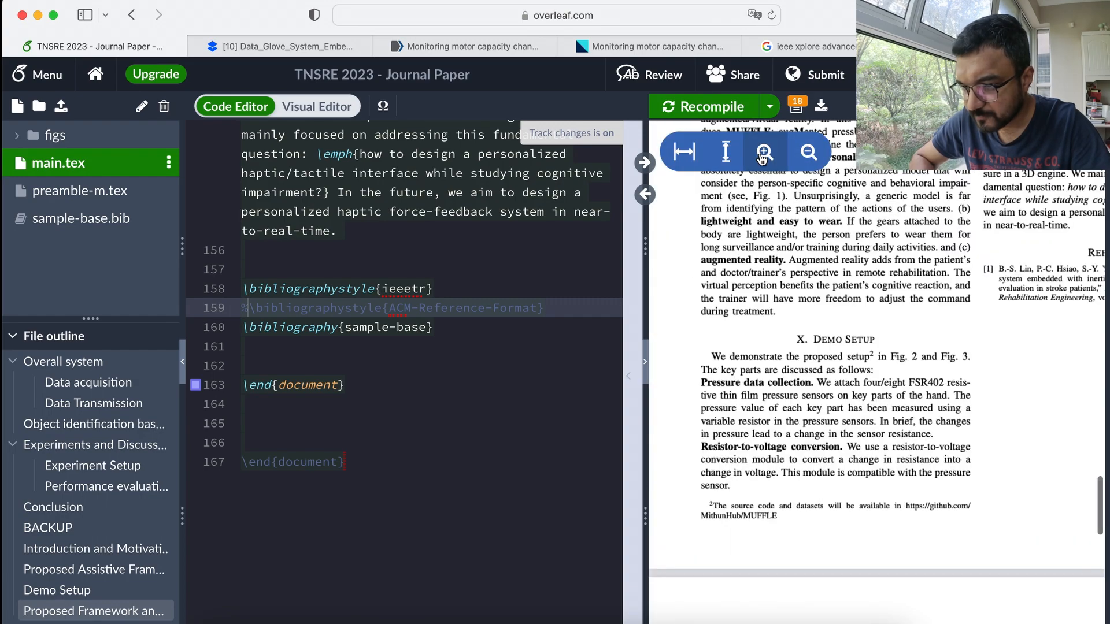
{"action": "scroll", "coordinate": [867, 305], "scroll_direction": "right", "scroll_amount": 5}
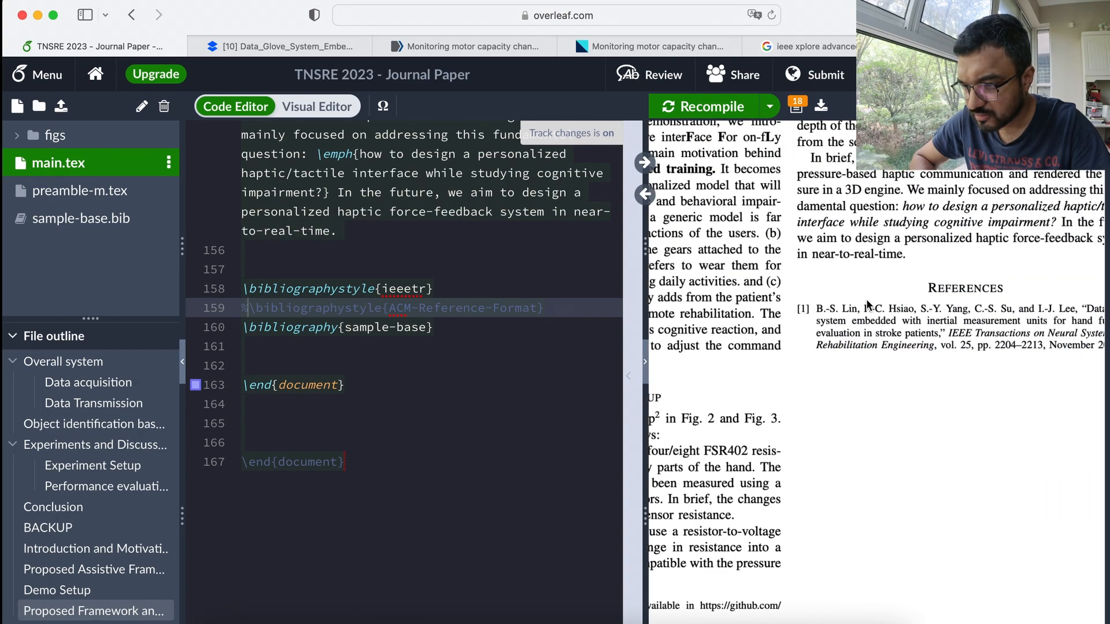
{"action": "scroll", "coordinate": [867, 304], "scroll_direction": "right", "scroll_amount": 1}
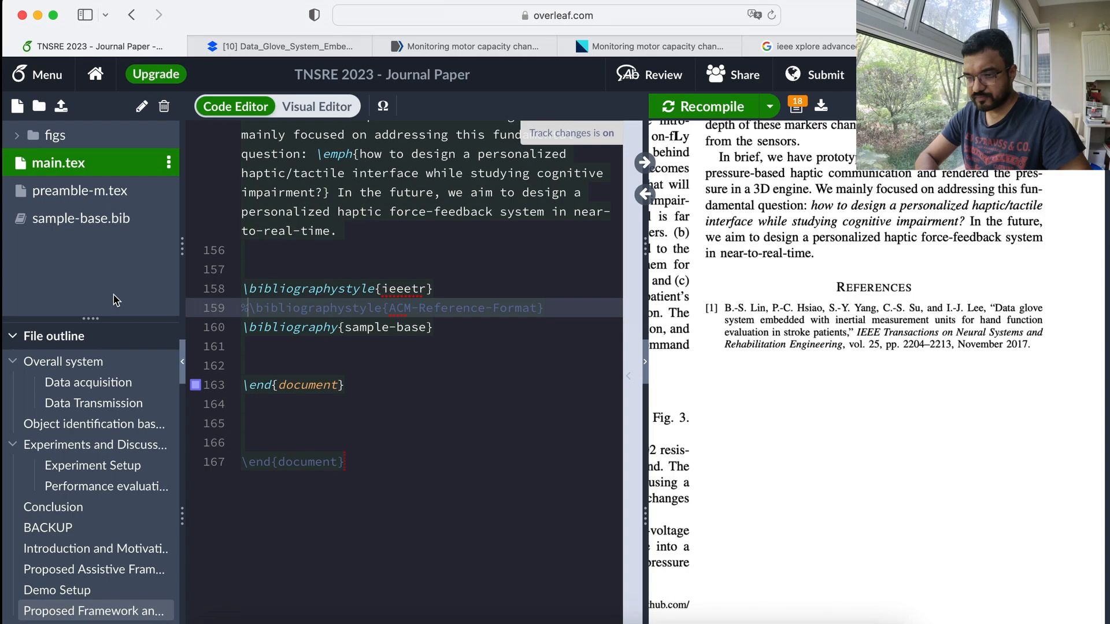
Step: Open sample-base.bib, revisit the paper's IEEE Xplore page, and insert "IoT" at the start of the data glove entry's title
{"action": "left_click", "coordinate": [68, 220]}
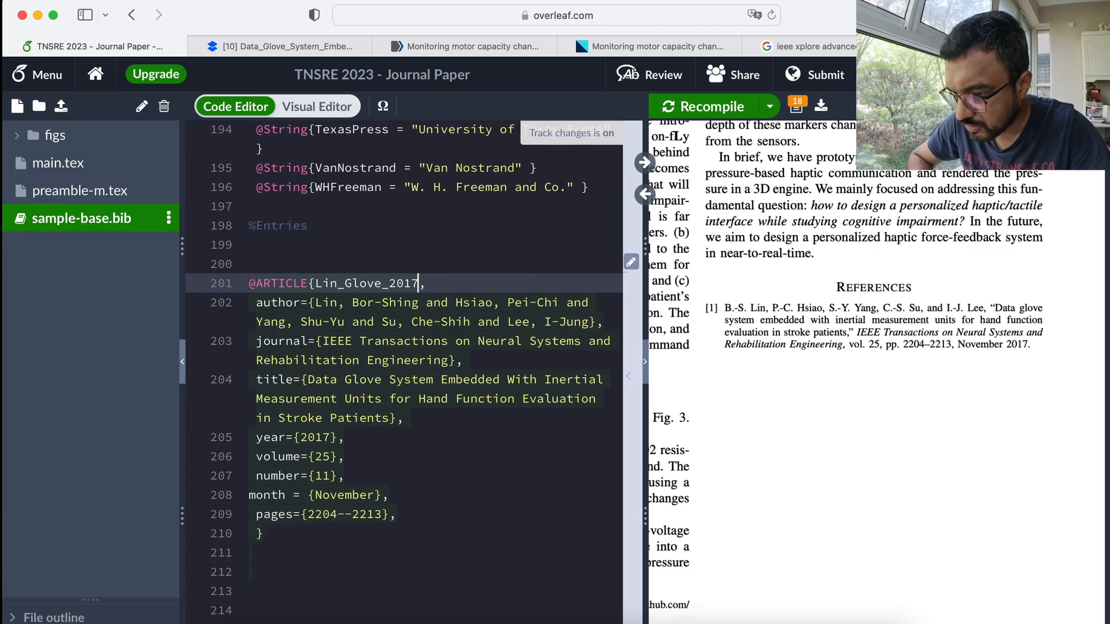
{"action": "key", "text": "ctrl+shift+Tab"}
{"action": "scroll", "coordinate": [340, 329], "scroll_direction": "up", "scroll_amount": 10}
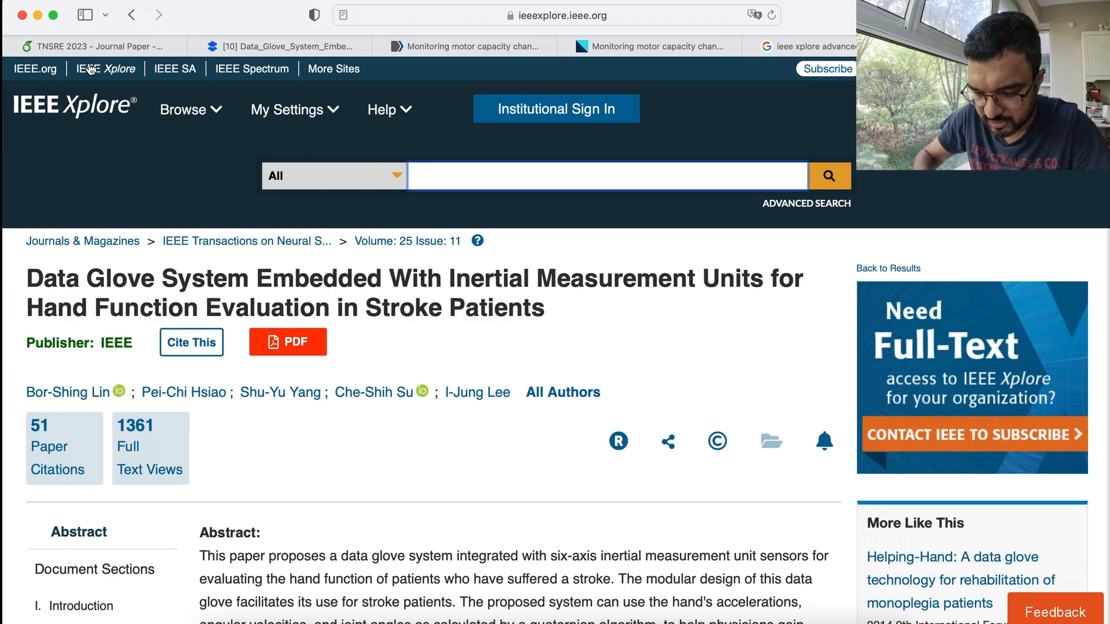
{"action": "left_click", "coordinate": [107, 46]}
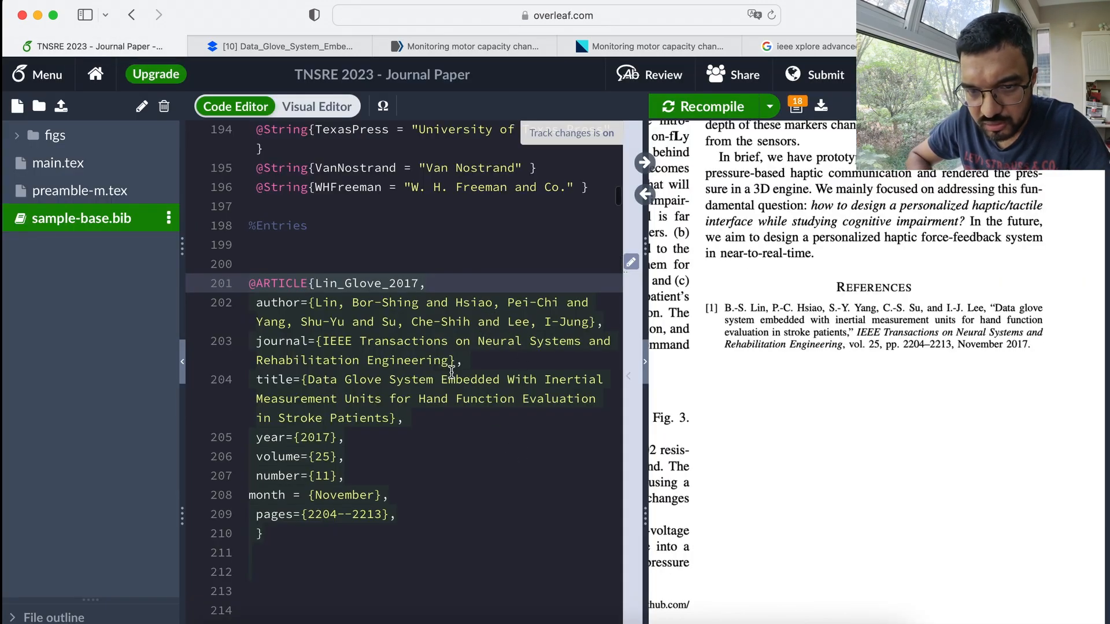
{"action": "left_click", "coordinate": [307, 381]}
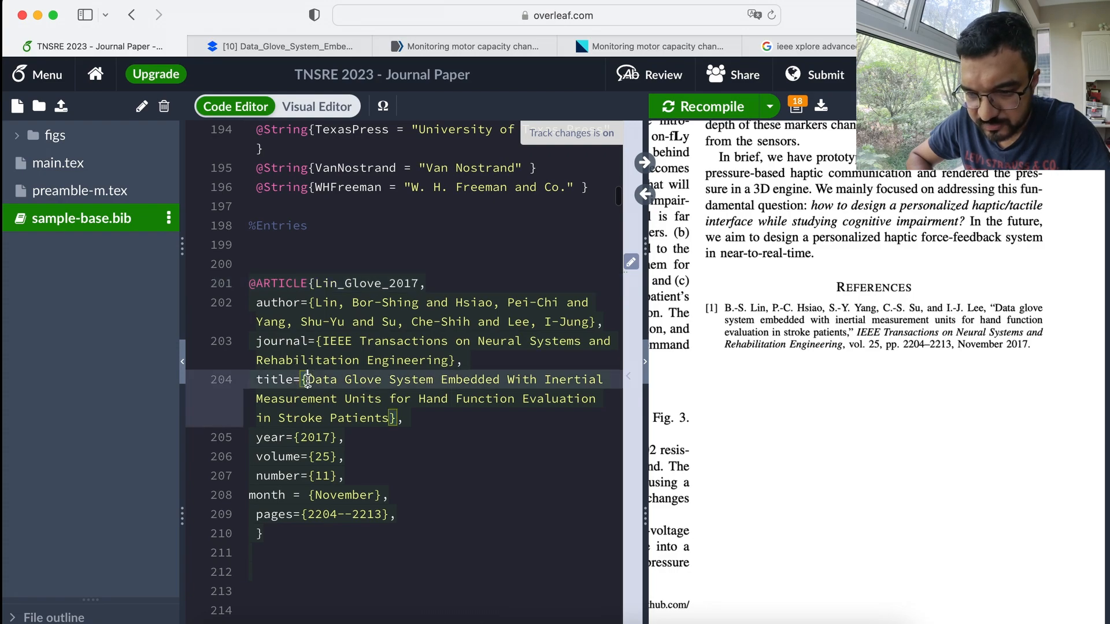
{"action": "type", "text": "IoT"}
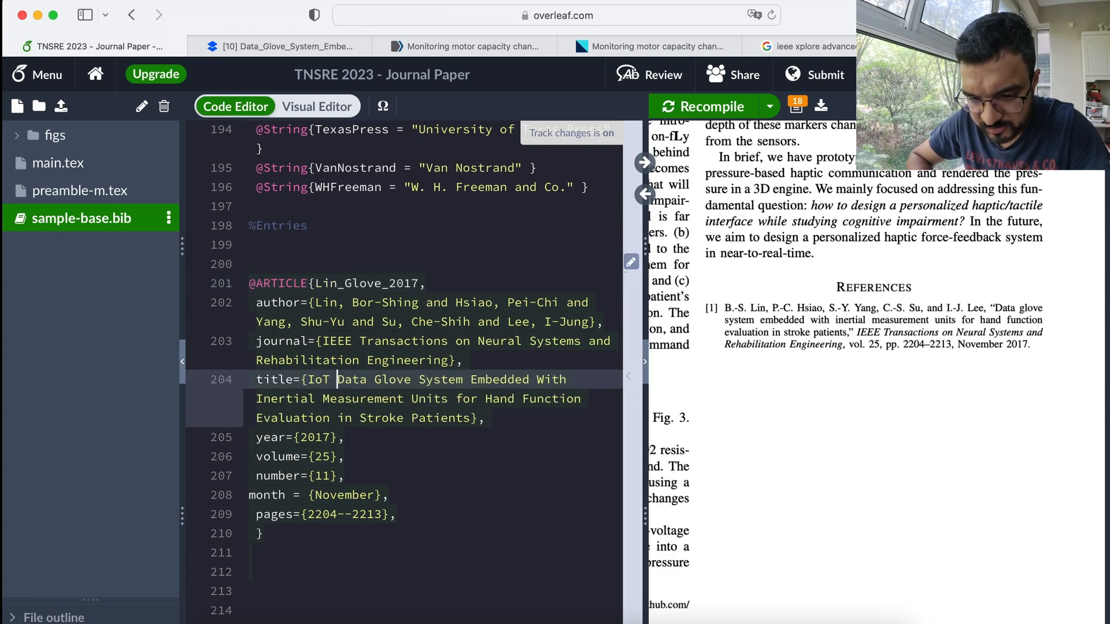
{"action": "double_click", "coordinate": [329, 380]}
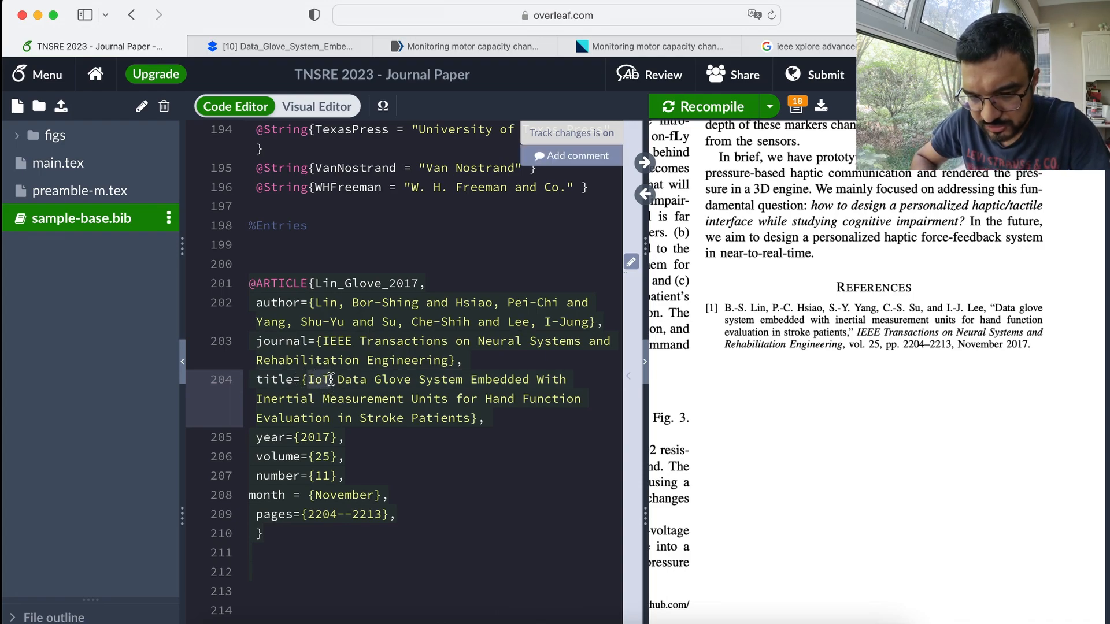
{"action": "left_click", "coordinate": [331, 379]}
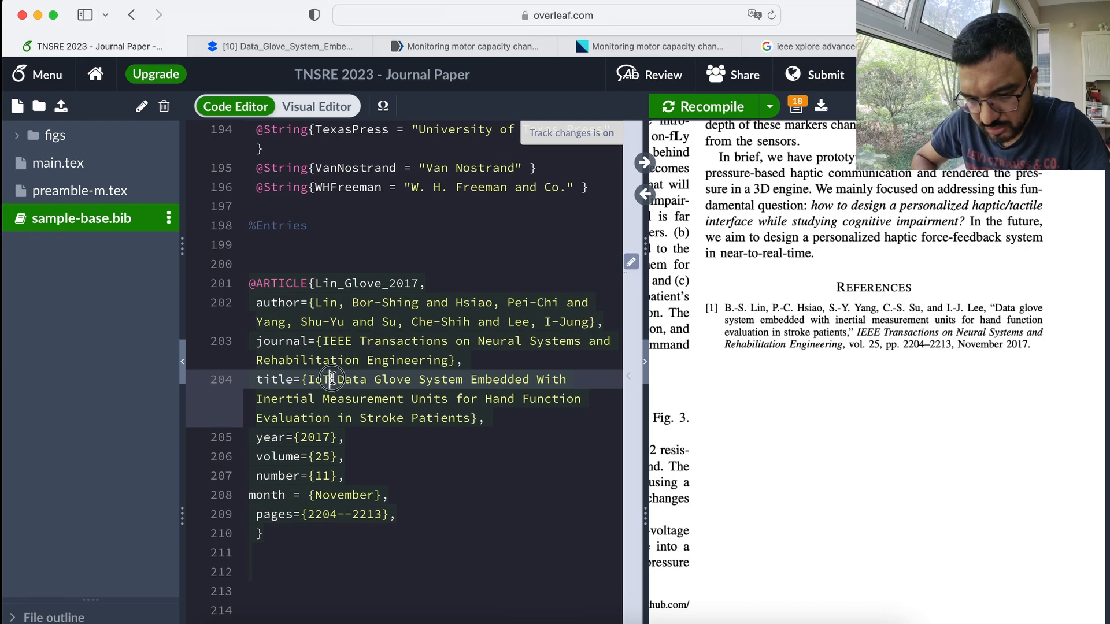
{"action": "left_click_drag", "start_coordinate": [331, 380], "coordinate": [310, 379]}
{"action": "left_click", "coordinate": [332, 379]}
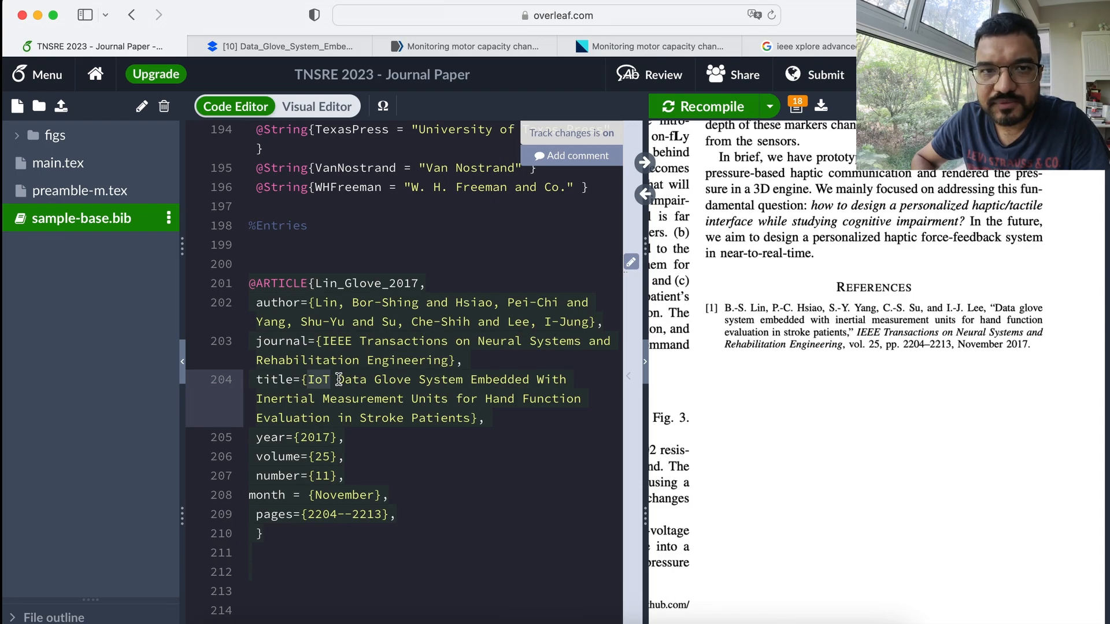
{"action": "left_click", "coordinate": [331, 379]}
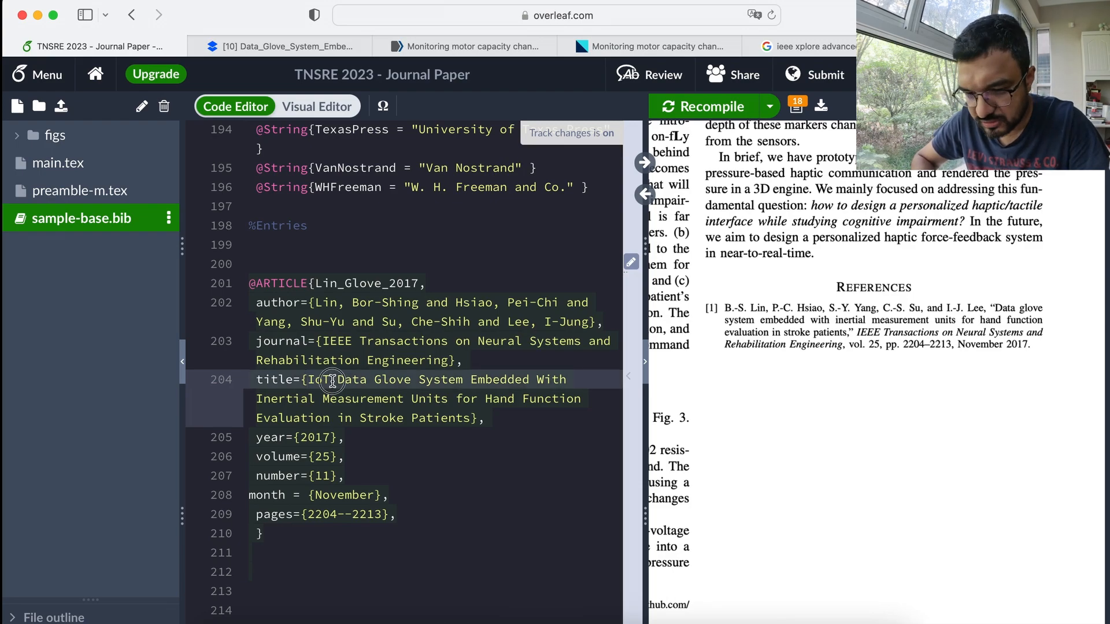
{"action": "left_click_drag", "start_coordinate": [332, 380], "coordinate": [312, 380]}
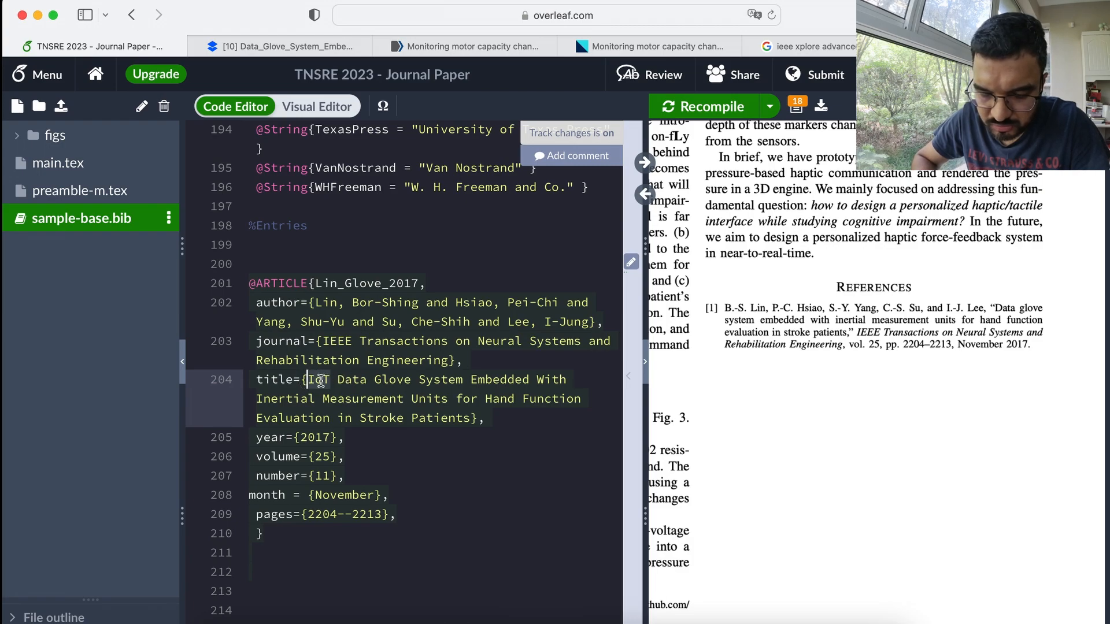
Step: Recompile the paper and check how "IoT" is capitalized in the PDF's reference entry
{"action": "left_click", "coordinate": [710, 104]}
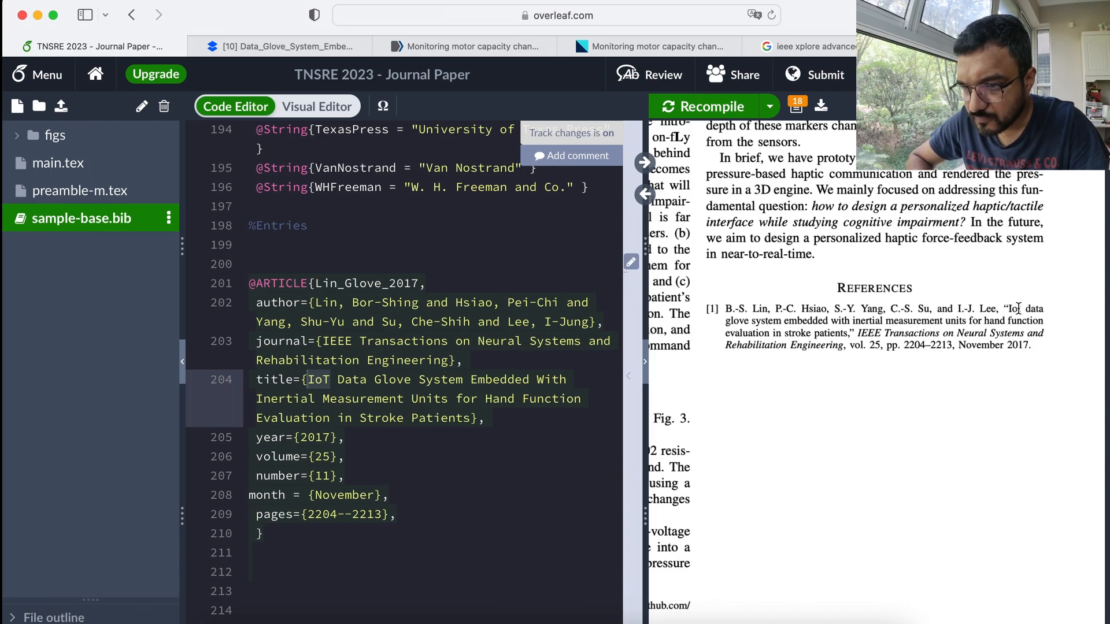
{"action": "left_click_drag", "start_coordinate": [1022, 307], "coordinate": [1009, 308]}
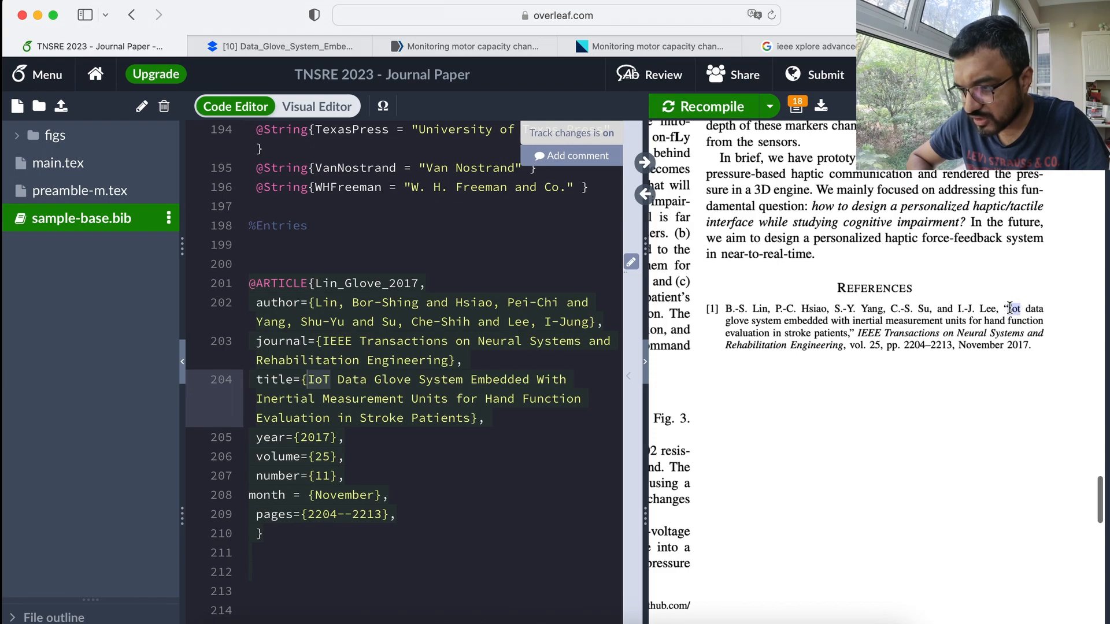
{"action": "left_click", "coordinate": [1021, 306]}
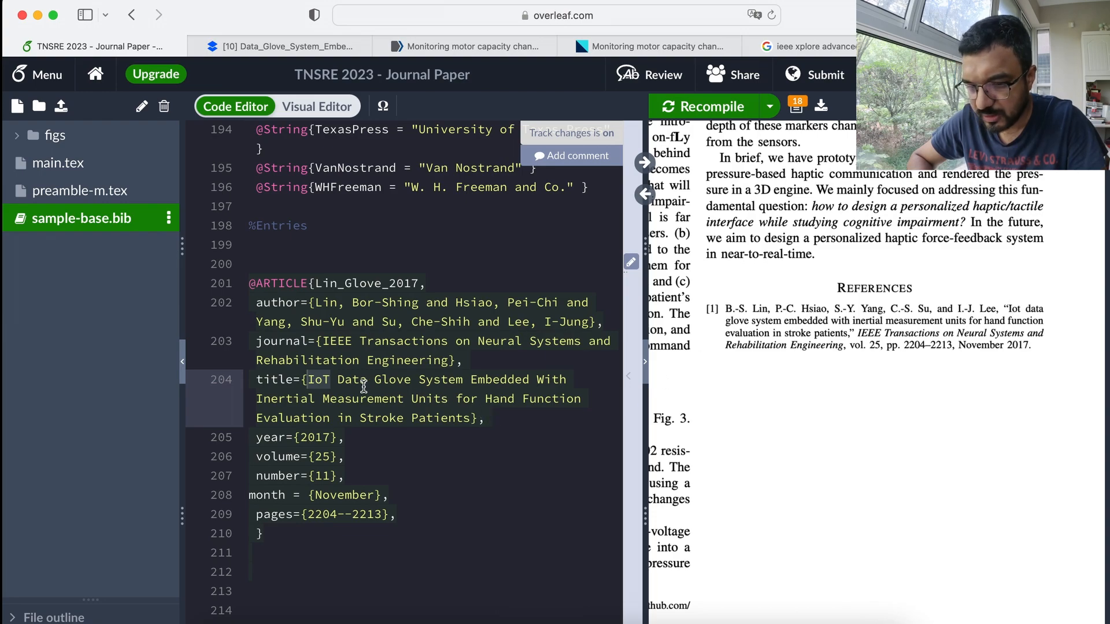
Step: Enclose "IoT" in its own braces in the entry's title field to preserve its capitalization, leaving the remaining title words outside
{"action": "left_click", "coordinate": [310, 379]}
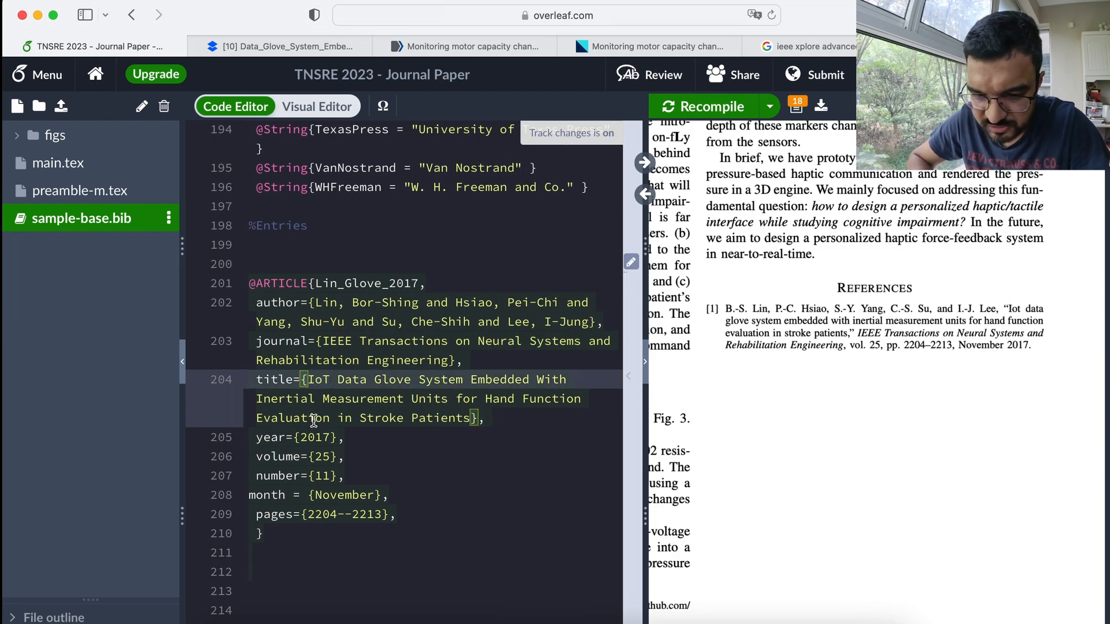
{"action": "type", "text": "{"}
{"action": "key", "text": "Right"}
{"action": "key", "text": "Right"}
{"action": "key", "text": "Right"}
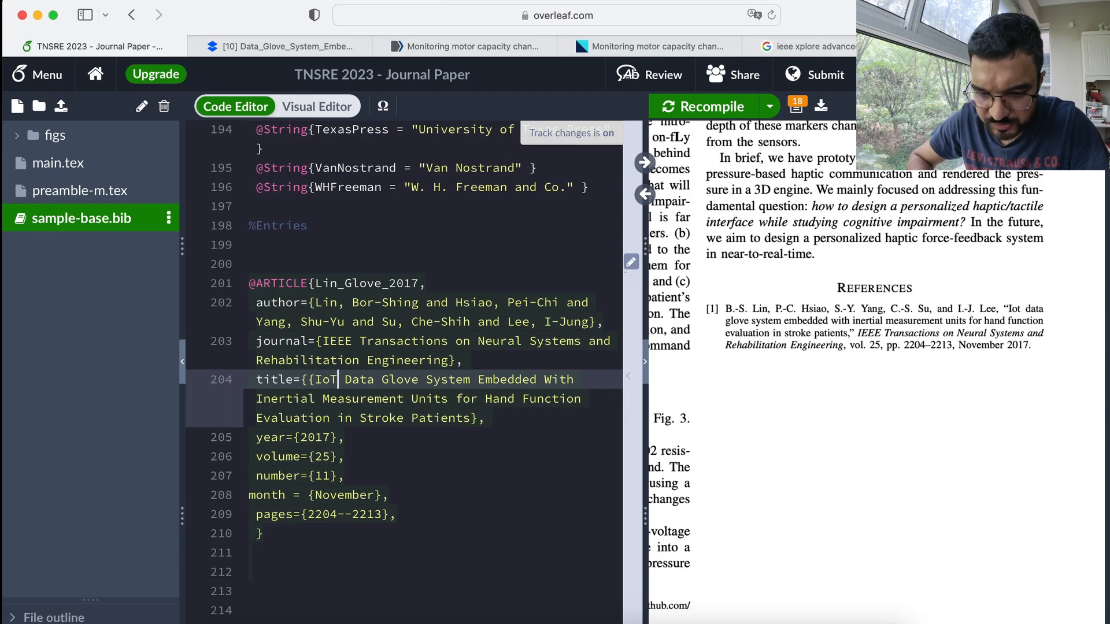
{"action": "type", "text": "}"}
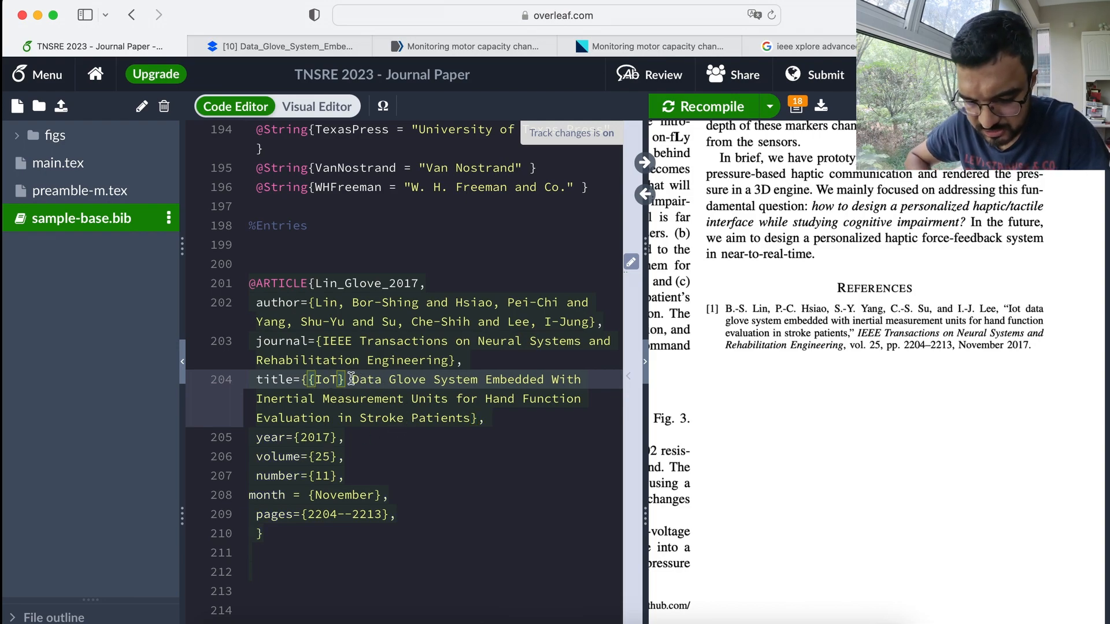
{"action": "left_click_drag", "start_coordinate": [354, 378], "coordinate": [471, 416]}
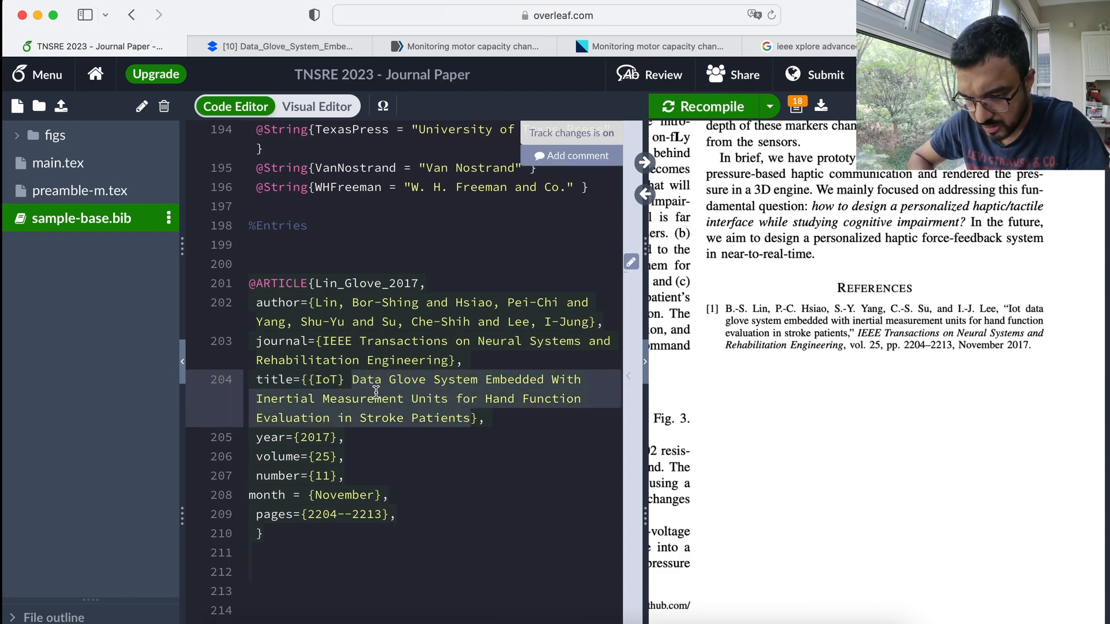
Step: Recompile the paper with "IoT" enclosed in its own braces and check the title's capitalization in the PDF reference
{"action": "double_click", "coordinate": [321, 379]}
{"action": "left_click", "coordinate": [306, 379]}
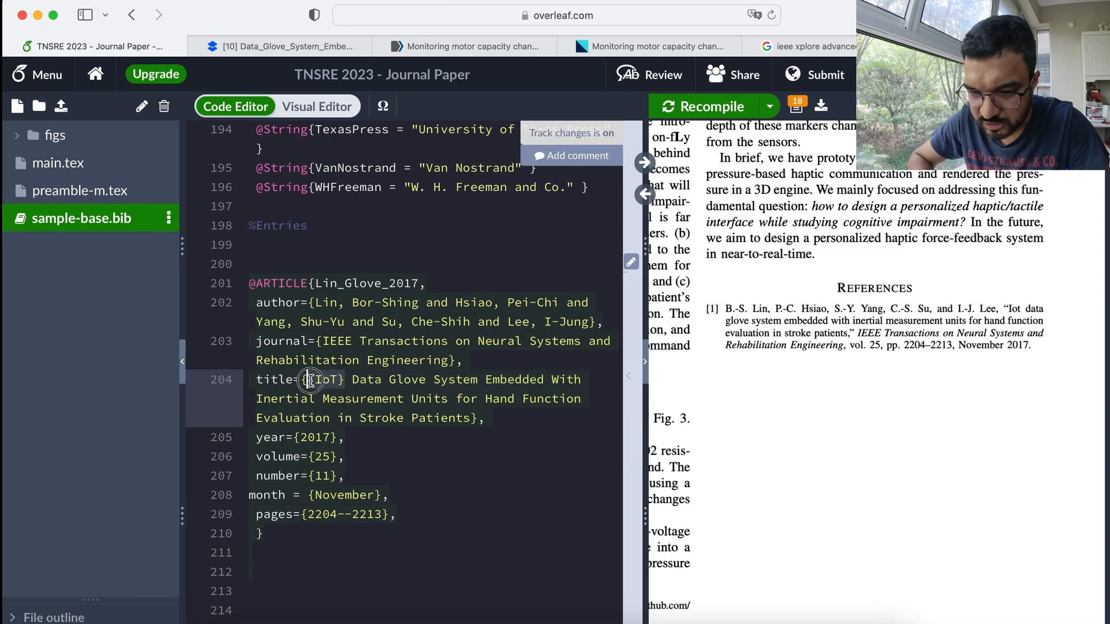
{"action": "left_click", "coordinate": [716, 114]}
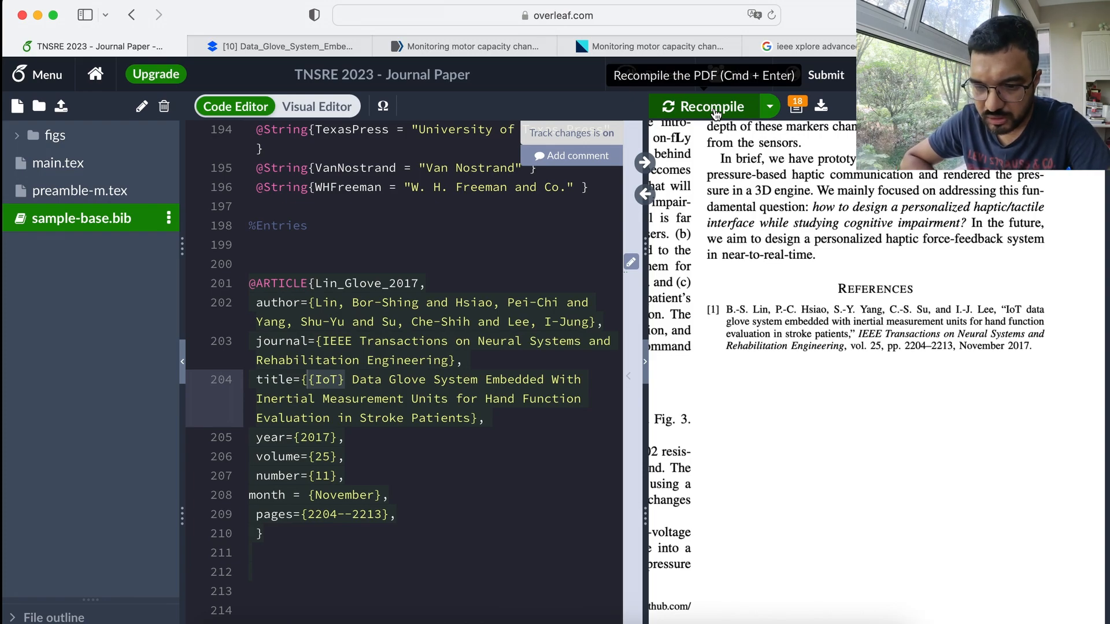
{"action": "left_click", "coordinate": [467, 449]}
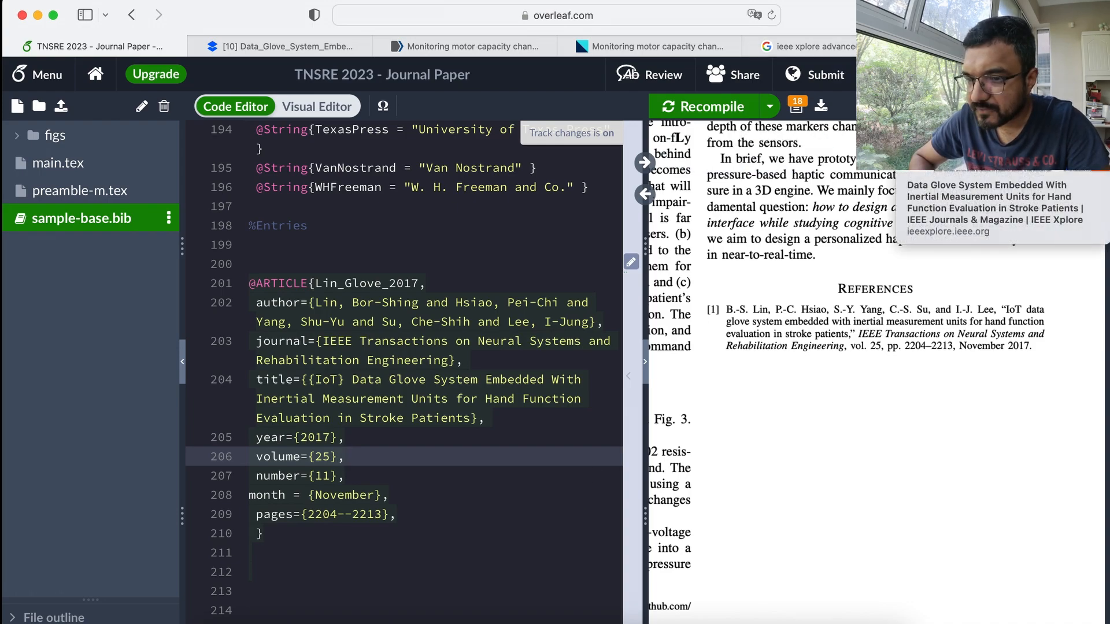
Step: Go to the paper's IEEE Xplore page and search the site for "Data Glove System Embedded", copied from its title
{"action": "left_click", "coordinate": [982, 46]}
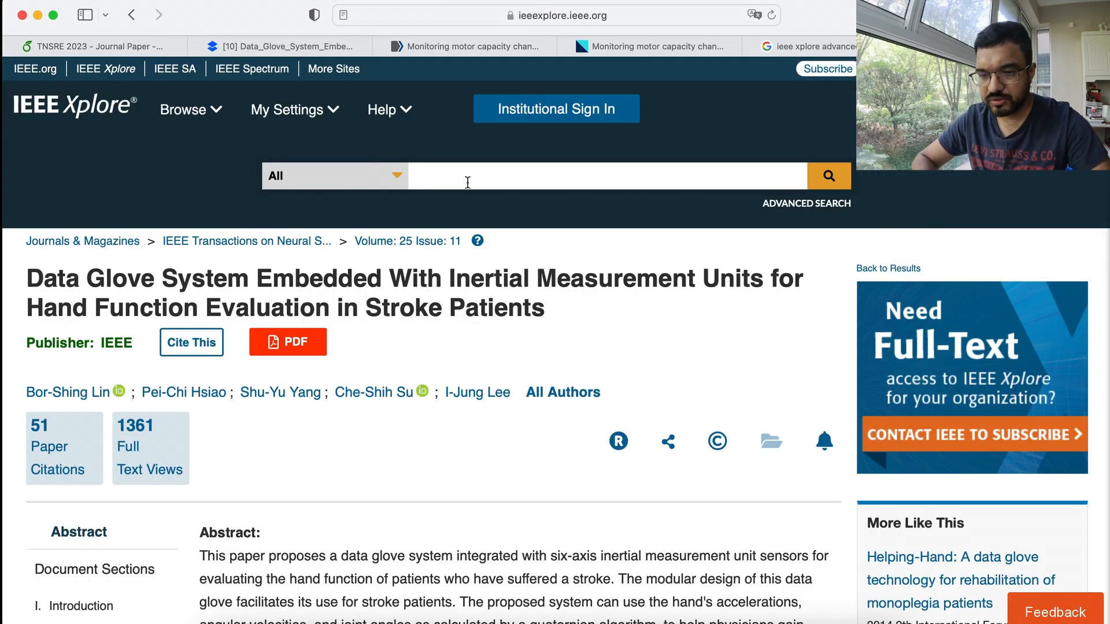
{"action": "left_click_drag", "start_coordinate": [27, 278], "coordinate": [377, 280]}
{"action": "key", "text": "super+c"}
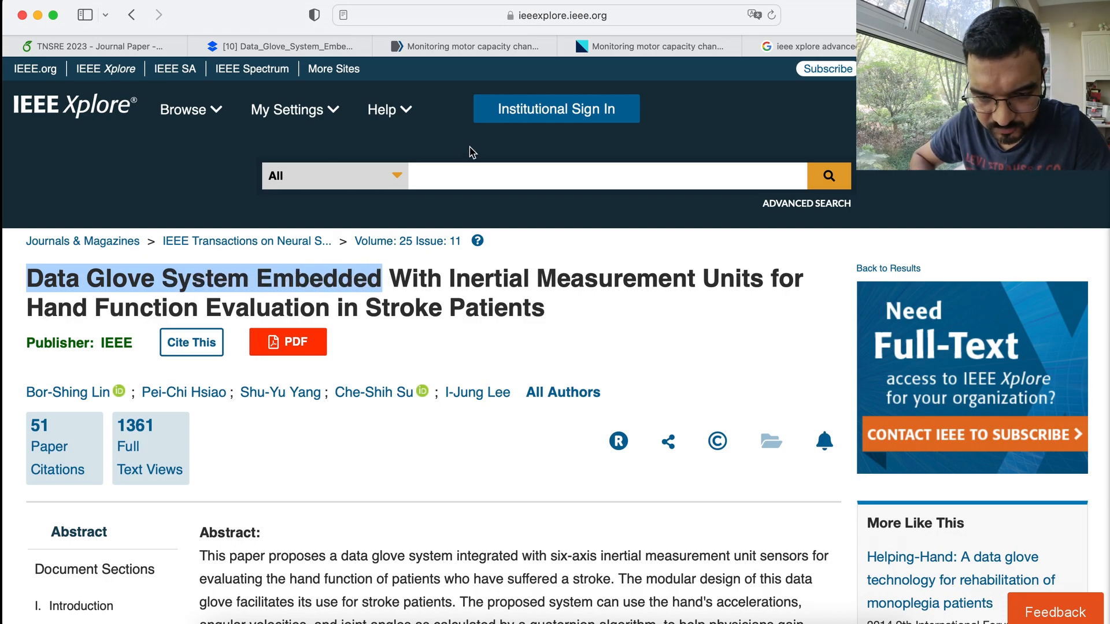
{"action": "left_click", "coordinate": [452, 178]}
{"action": "key", "text": "super+v"}
{"action": "key", "text": "Return"}
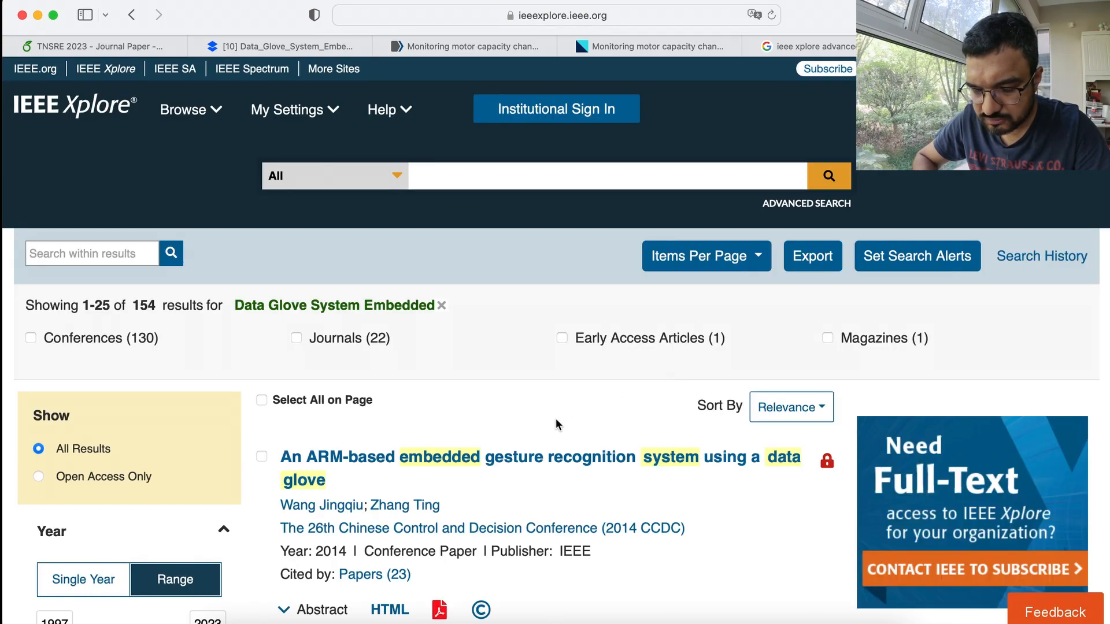
Step: Find and open the conference paper "Data glove embedded with 9-axis IMU and force sensing sensors for evaluation of hand function" in the results
{"action": "scroll", "coordinate": [556, 425], "scroll_direction": "down", "scroll_amount": 2}
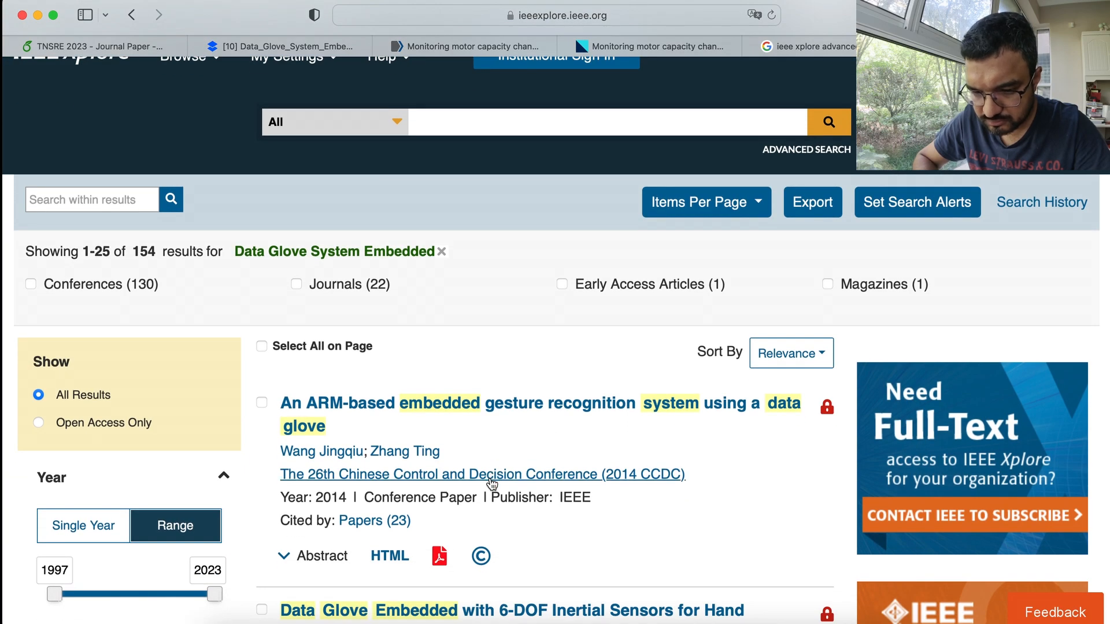
{"action": "scroll", "coordinate": [544, 479], "scroll_direction": "down", "scroll_amount": 6}
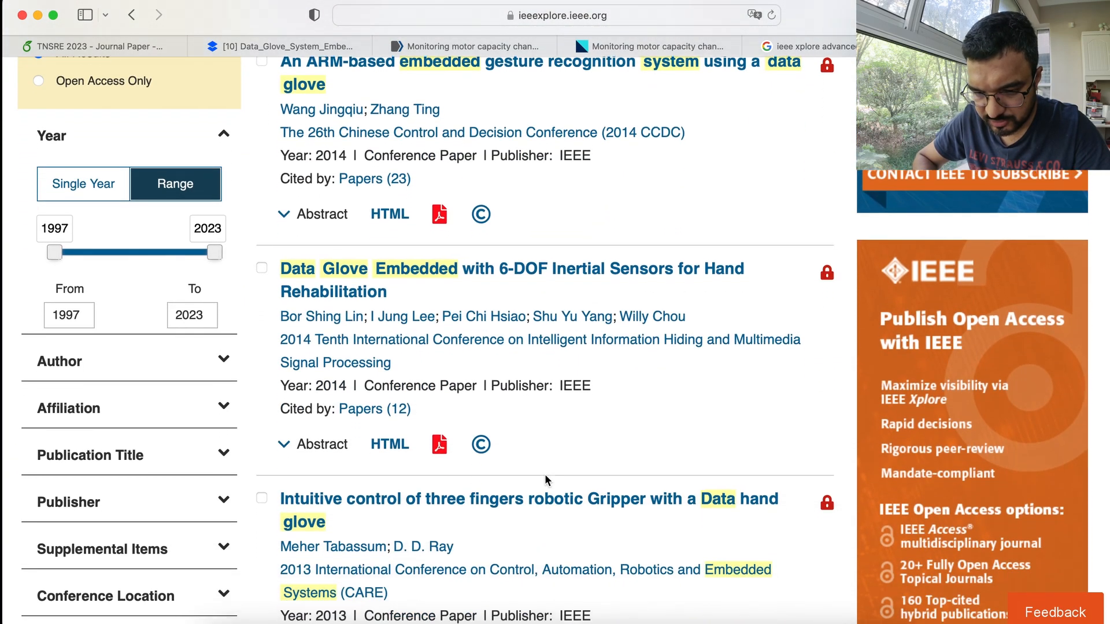
{"action": "scroll", "coordinate": [546, 480], "scroll_direction": "down", "scroll_amount": 3}
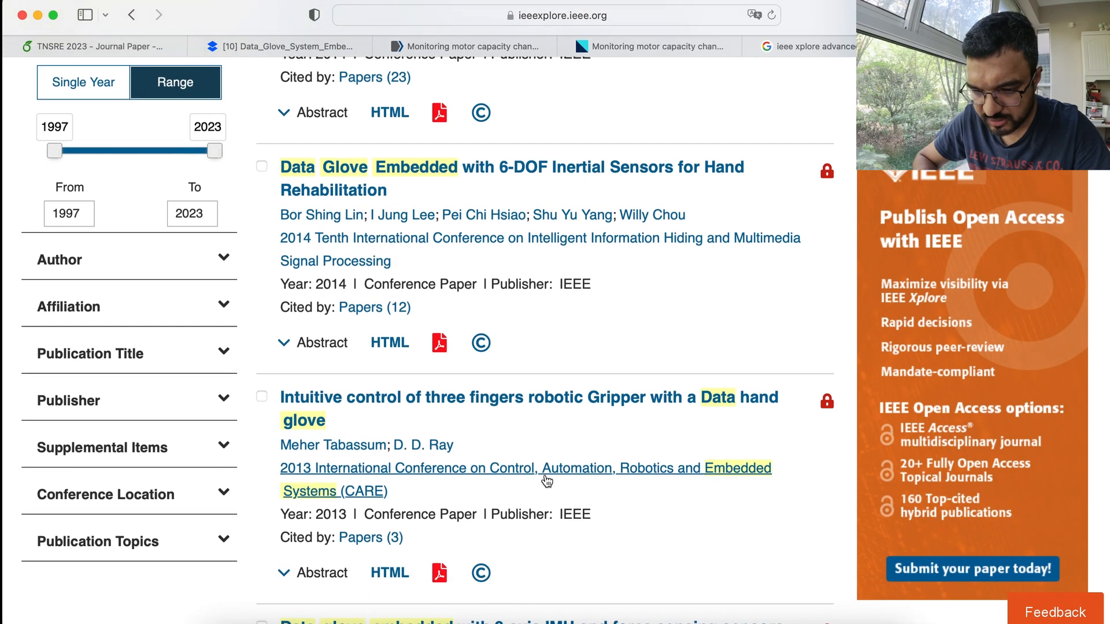
{"action": "scroll", "coordinate": [547, 481], "scroll_direction": "down", "scroll_amount": 4}
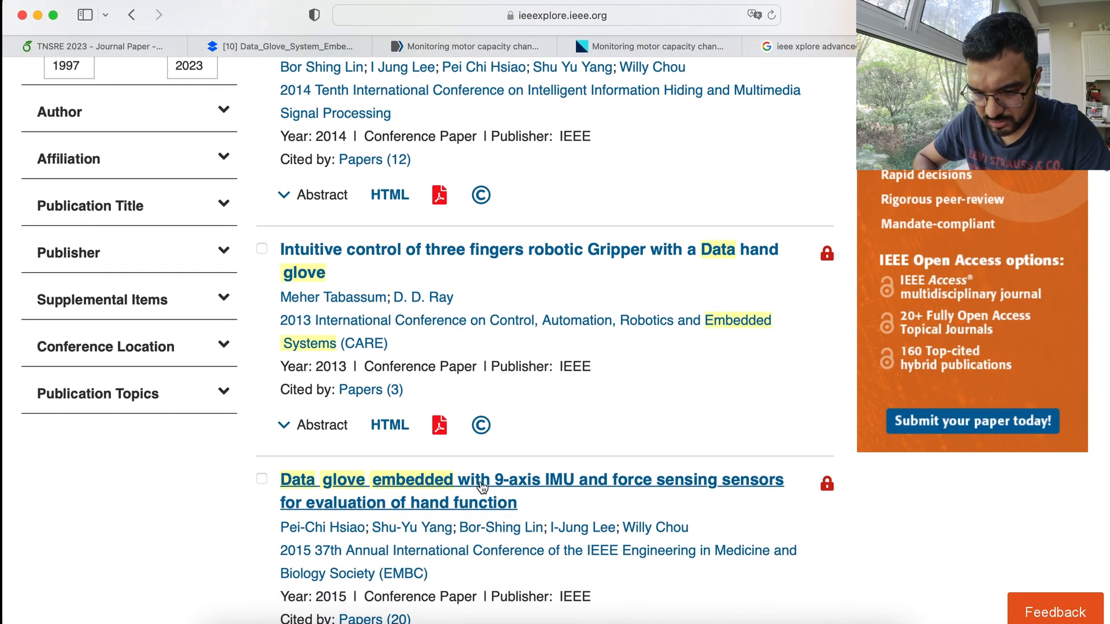
{"action": "left_click", "coordinate": [451, 483]}
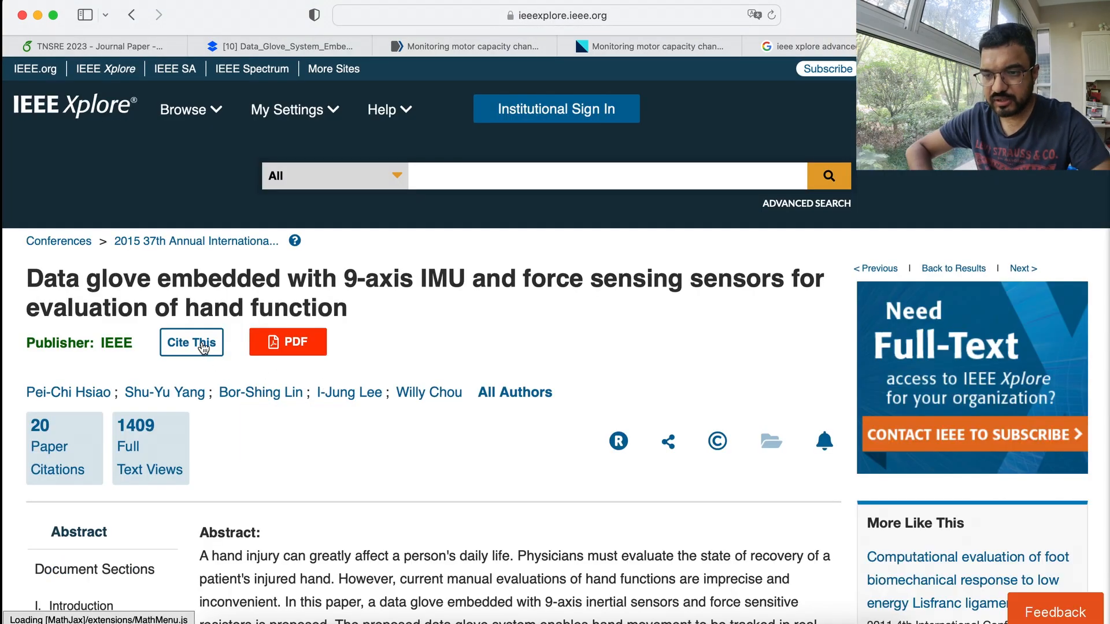
Step: Copy the conference paper's BibTeX citation and paste it into the Word document in place of the existing text
{"action": "left_click", "coordinate": [202, 347]}
{"action": "left_click", "coordinate": [496, 150]}
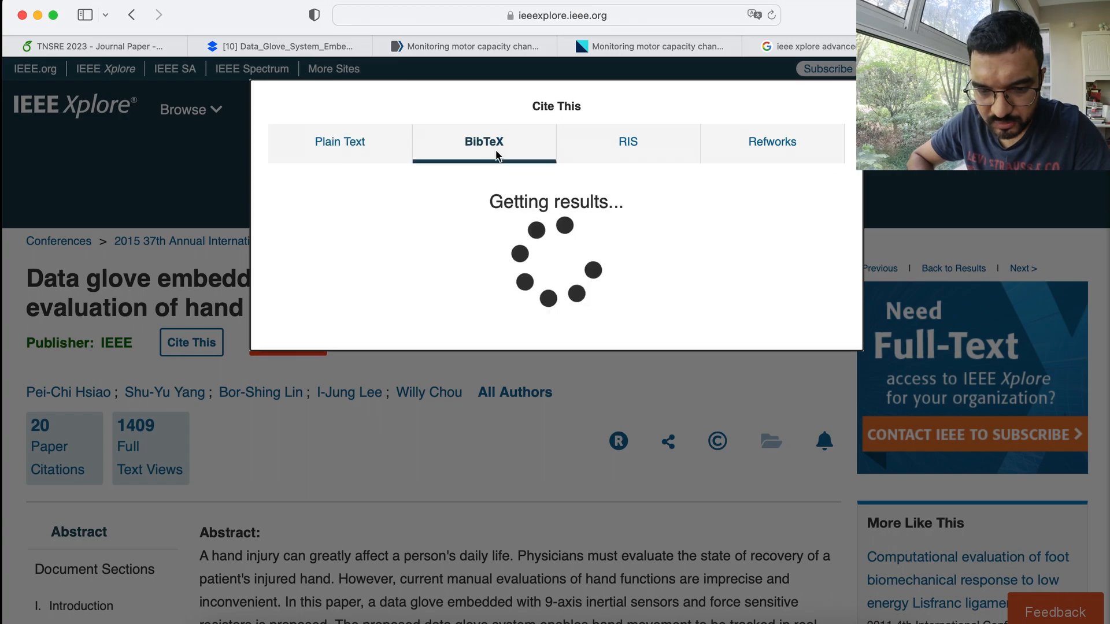
{"action": "left_click_drag", "start_coordinate": [473, 342], "coordinate": [275, 214]}
{"action": "key", "text": "super+c"}
{"action": "key", "text": "super+Tab"}
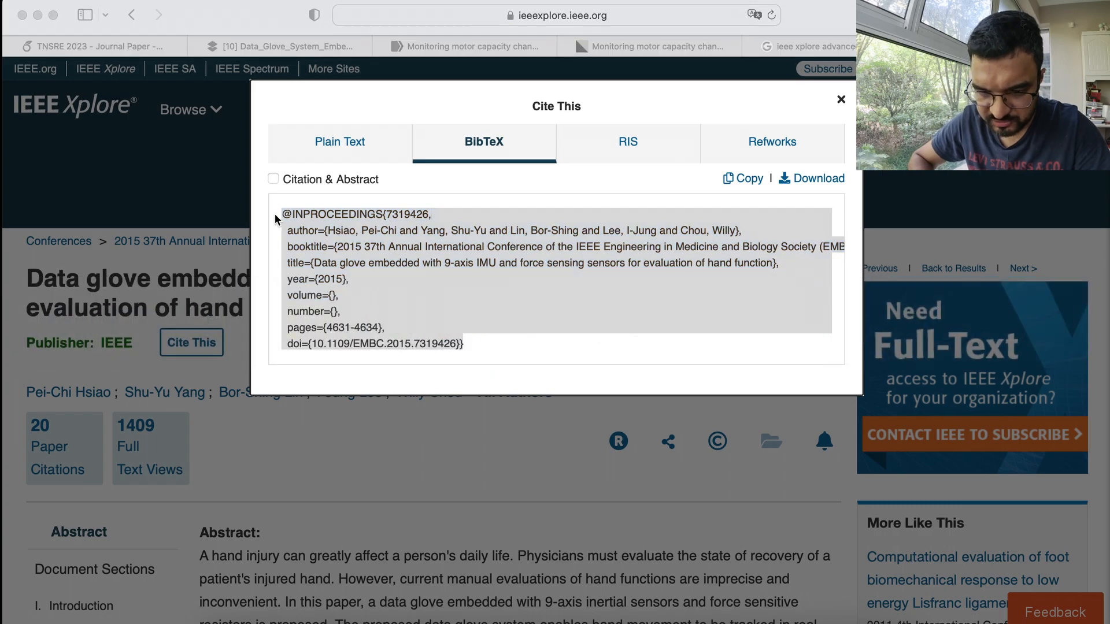
{"action": "key", "text": "BackSpace"}
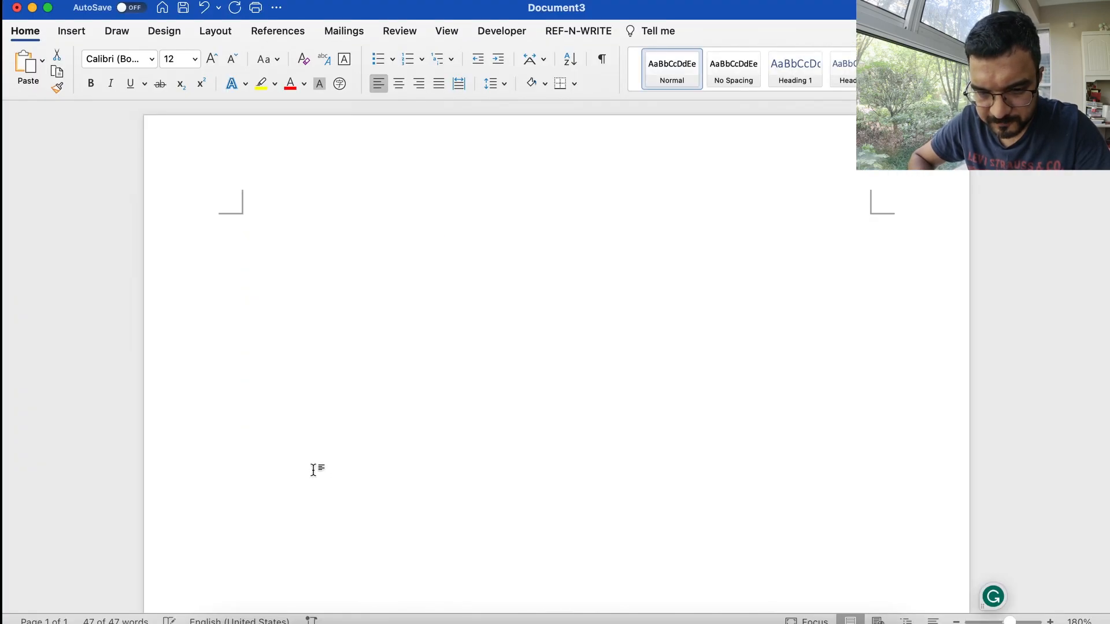
{"action": "key", "text": "super+v"}
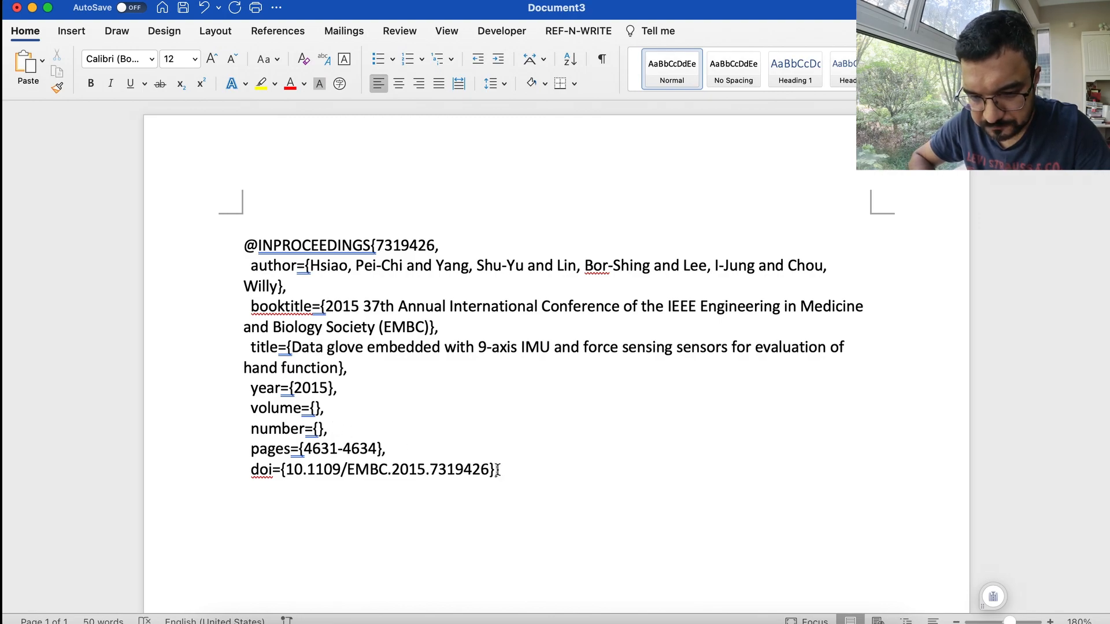
Step: Delete the doi, volume and number fields from the BibTeX entry, closing the entry with a brace after the pages field
{"action": "left_click_drag", "start_coordinate": [500, 469], "coordinate": [250, 474]}
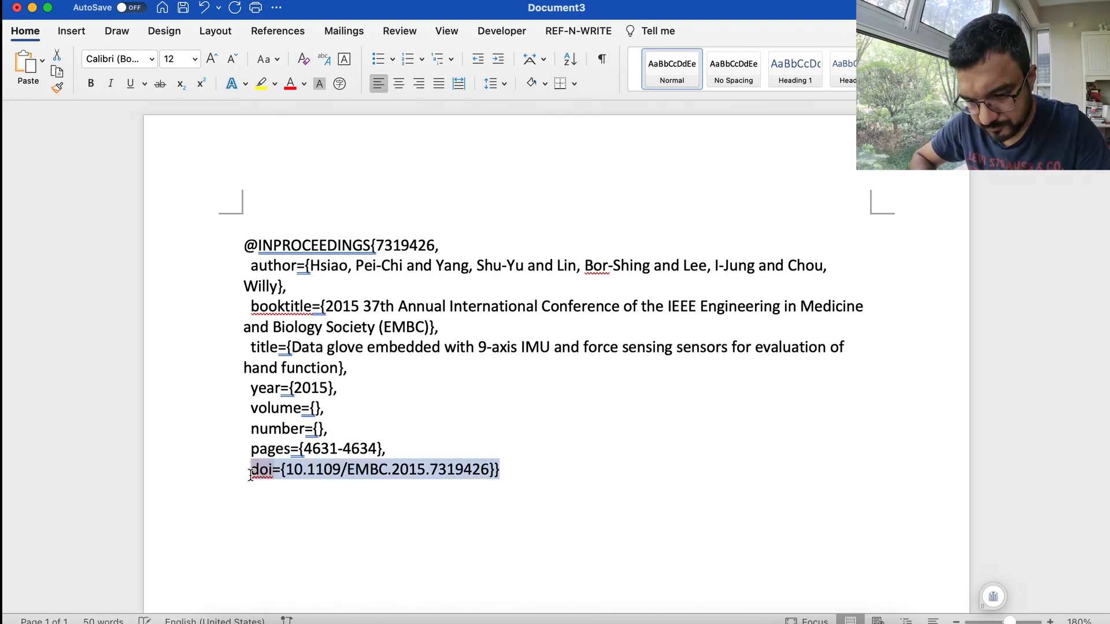
{"action": "key", "text": "BackSpace"}
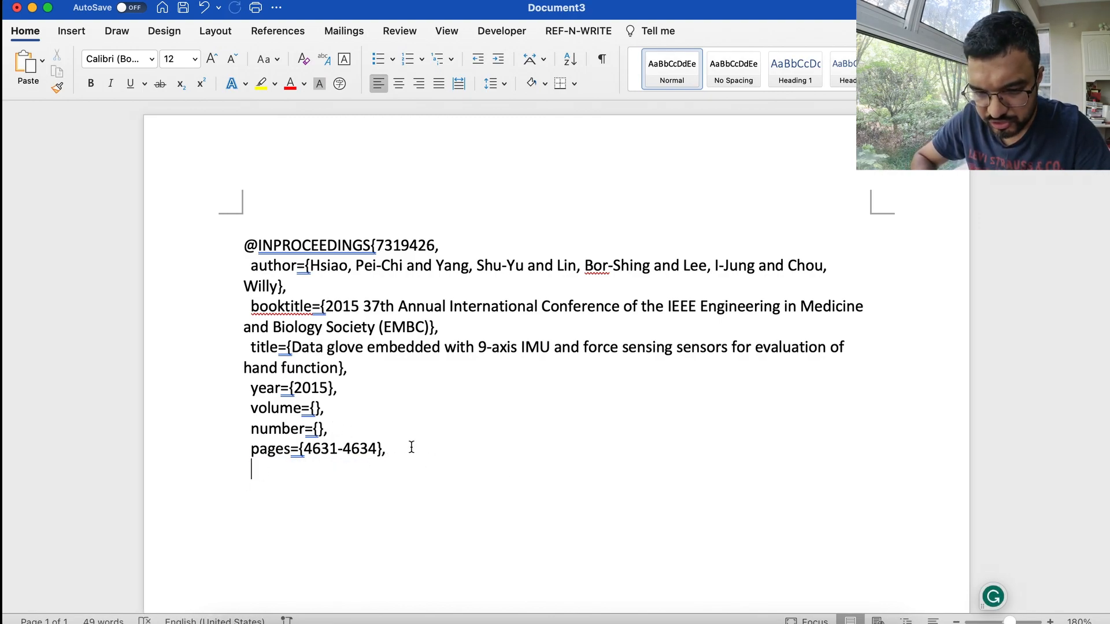
{"action": "type", "text": "}"}
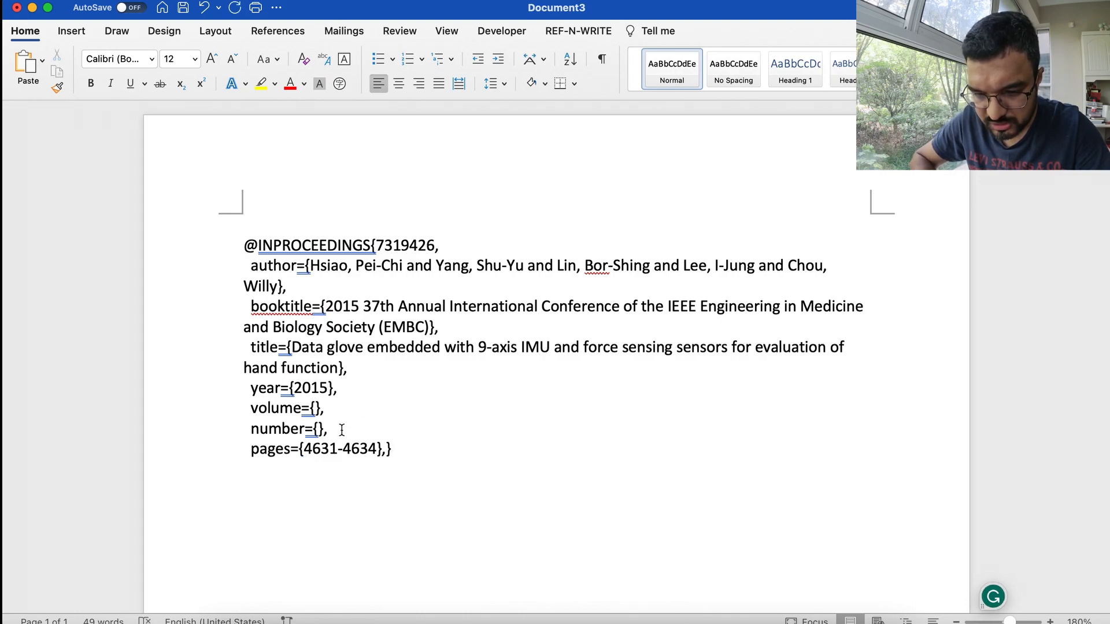
{"action": "left_click", "coordinate": [336, 430]}
{"action": "left_click_drag", "start_coordinate": [336, 429], "coordinate": [241, 411]}
{"action": "key", "text": "BackSpace"}
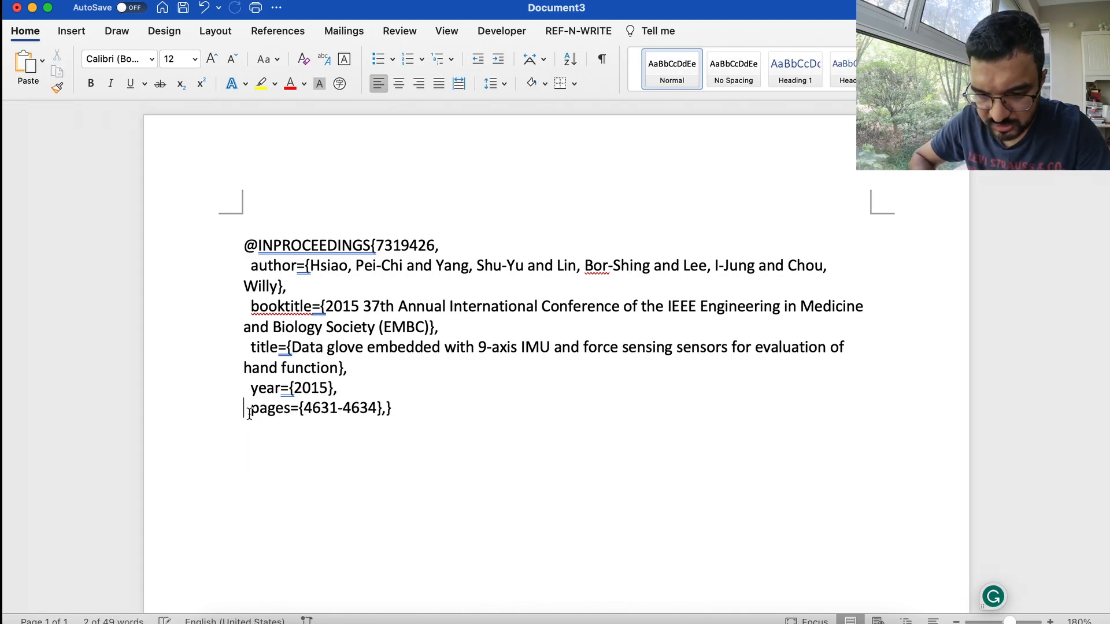
Step: Remove one leading space from each of the year, title, booktitle and author lines of the entry
{"action": "left_click", "coordinate": [251, 388]}
{"action": "key", "text": "BackSpace"}
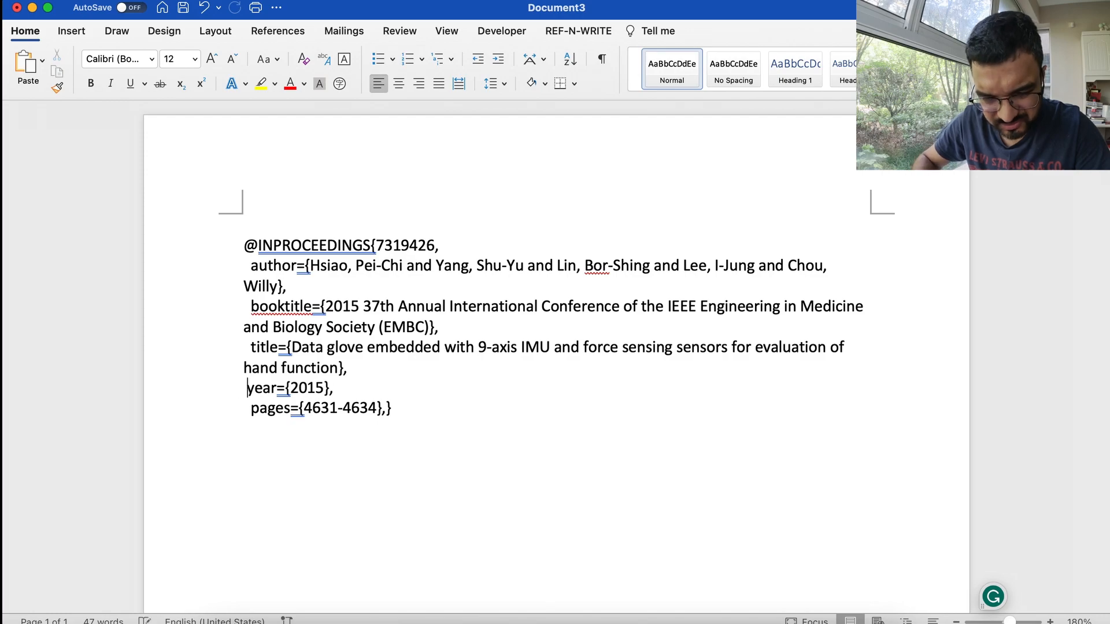
{"action": "left_click", "coordinate": [251, 347]}
{"action": "key", "text": "BackSpace"}
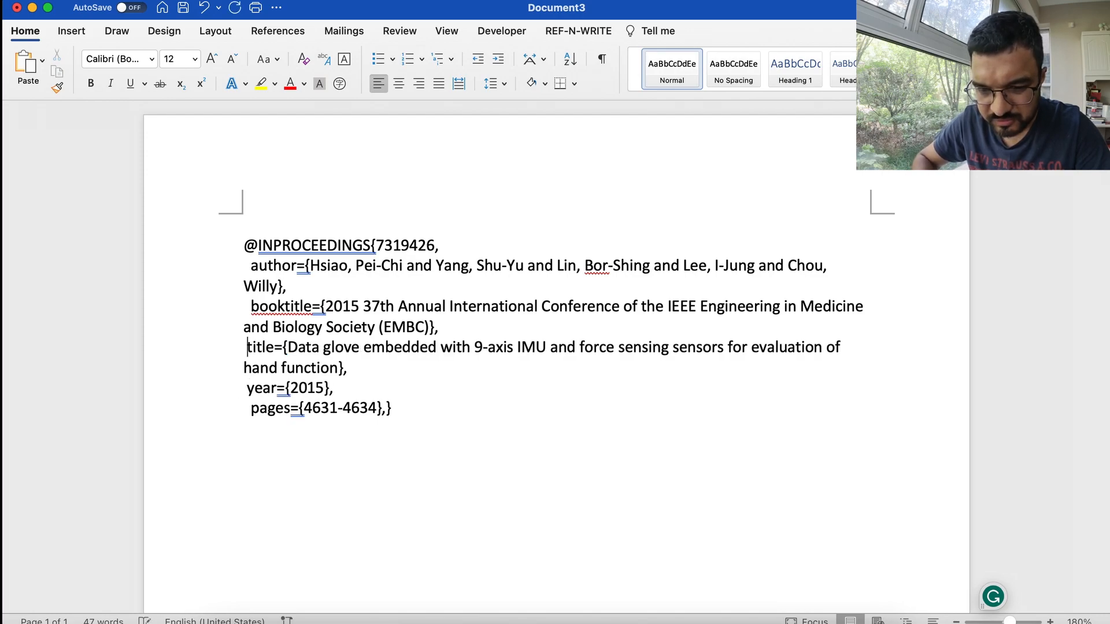
{"action": "left_click", "coordinate": [250, 306]}
{"action": "key", "text": "BackSpace"}
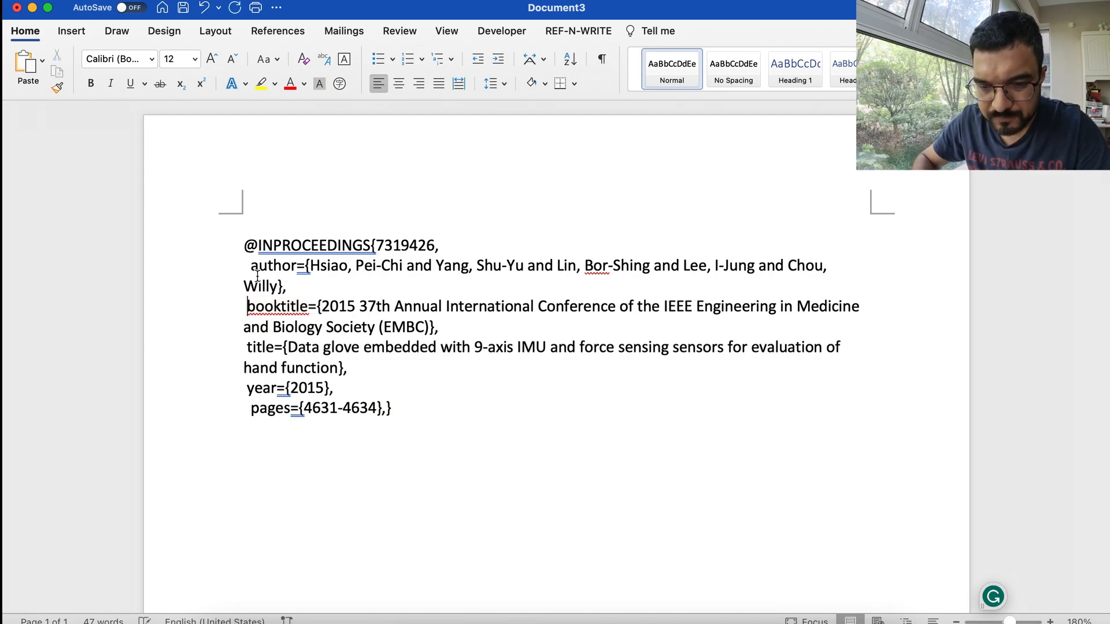
{"action": "left_click", "coordinate": [252, 267]}
{"action": "key", "text": "BackSpace"}
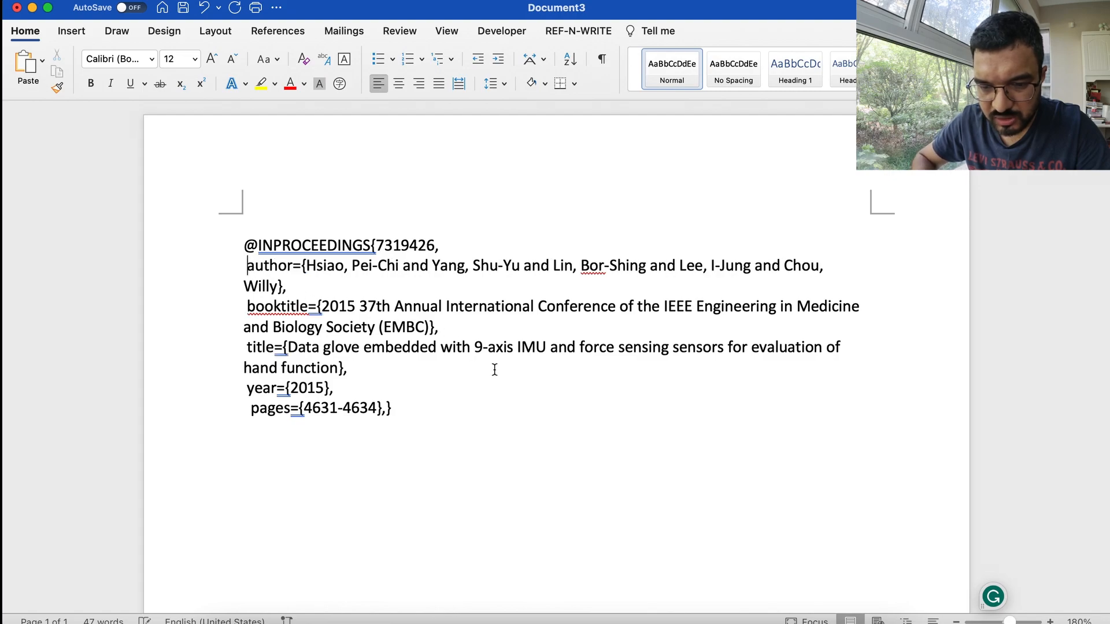
Step: Change the page range to 4631--4634 and add an empty month field with a trailing comma below the year
{"action": "left_click", "coordinate": [342, 407]}
{"action": "key", "text": "BackSpace"}
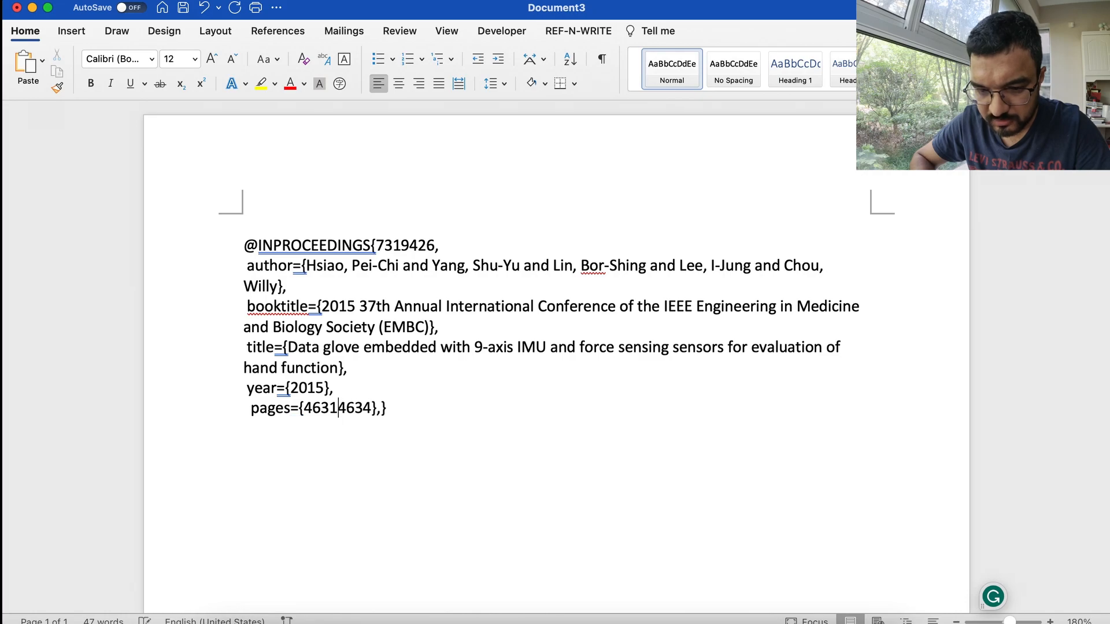
{"action": "type", "text": "--"}
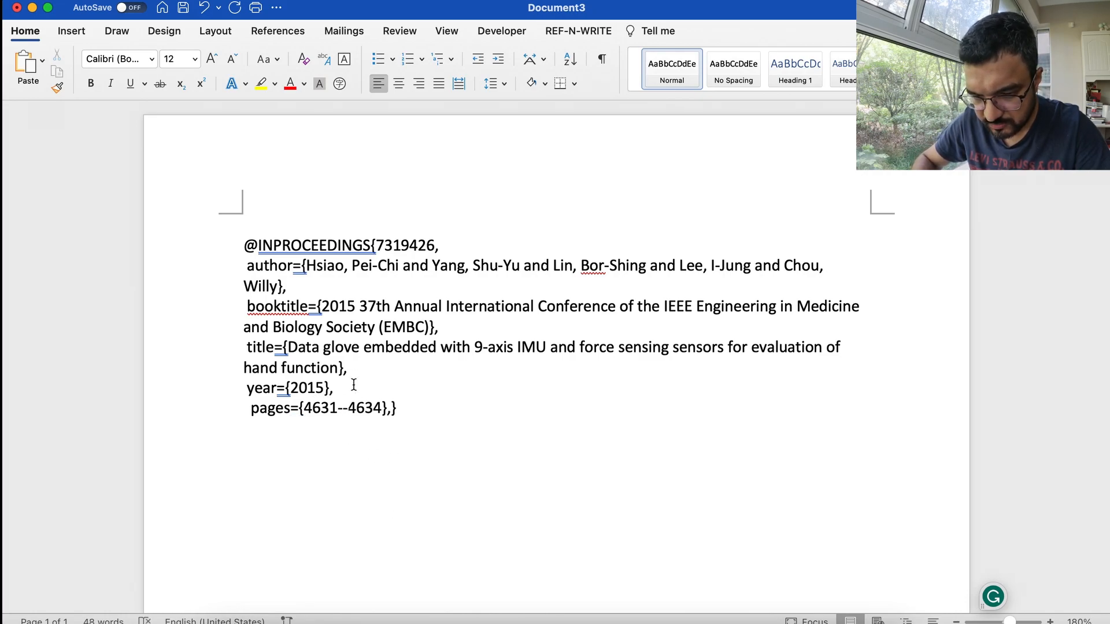
{"action": "key", "text": "Return"}
{"action": "type", "text": "month "}
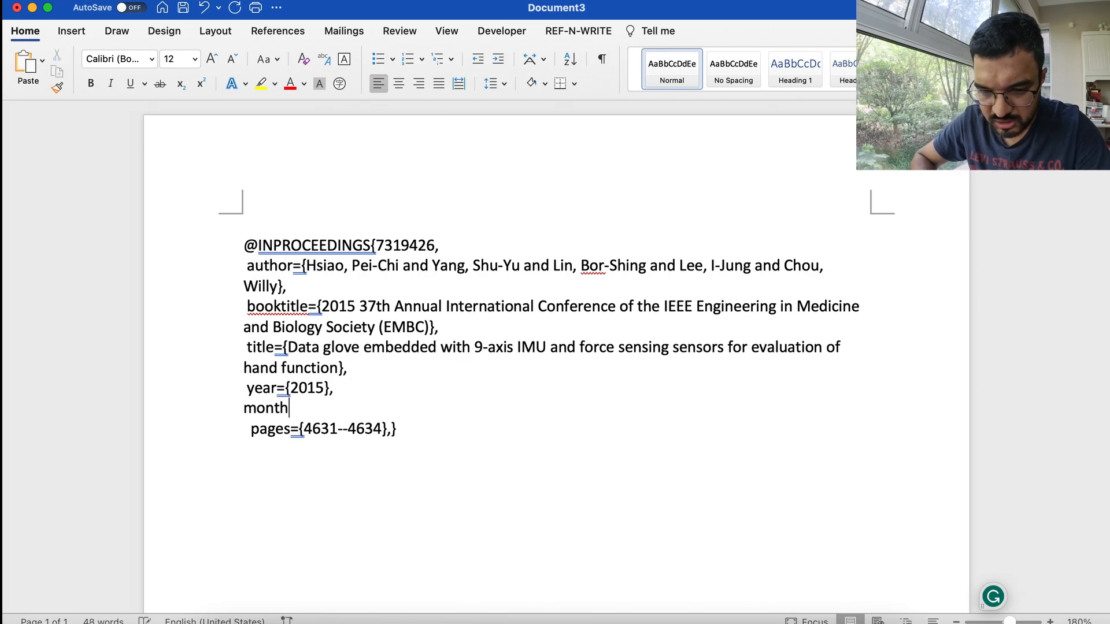
{"action": "type", "text": "= {}"}
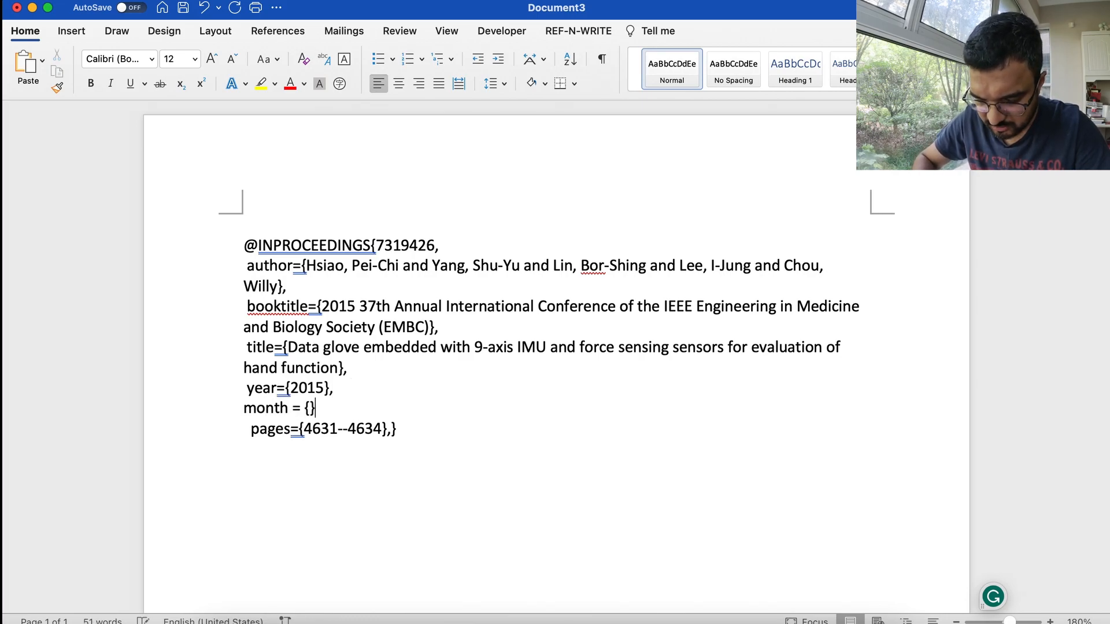
{"action": "type", "text": ","}
Step: Copy the conference month, August, from the paper's IEEE Xplore page into the empty month field of the Word entry
{"action": "key", "text": "super+Tab"}
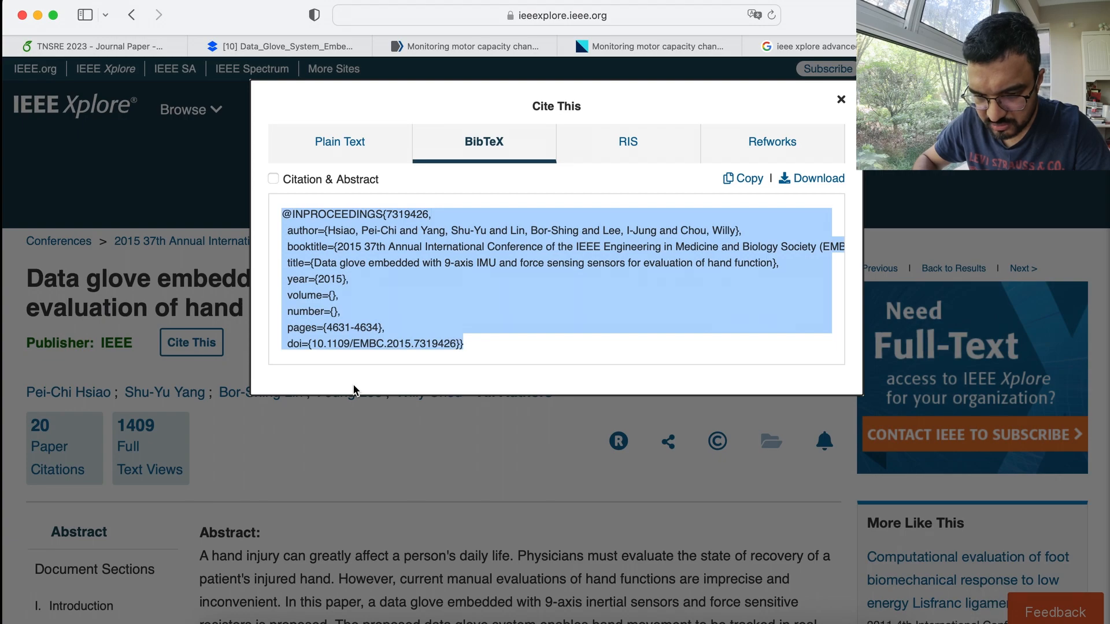
{"action": "left_click", "coordinate": [841, 99]}
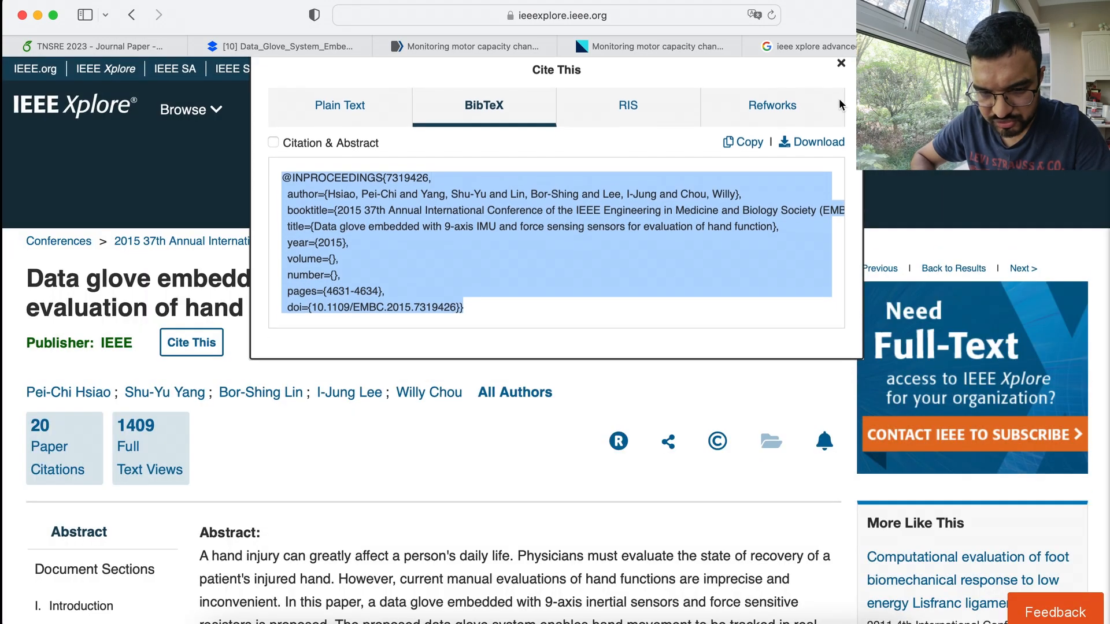
{"action": "scroll", "coordinate": [455, 484], "scroll_direction": "down", "scroll_amount": 7}
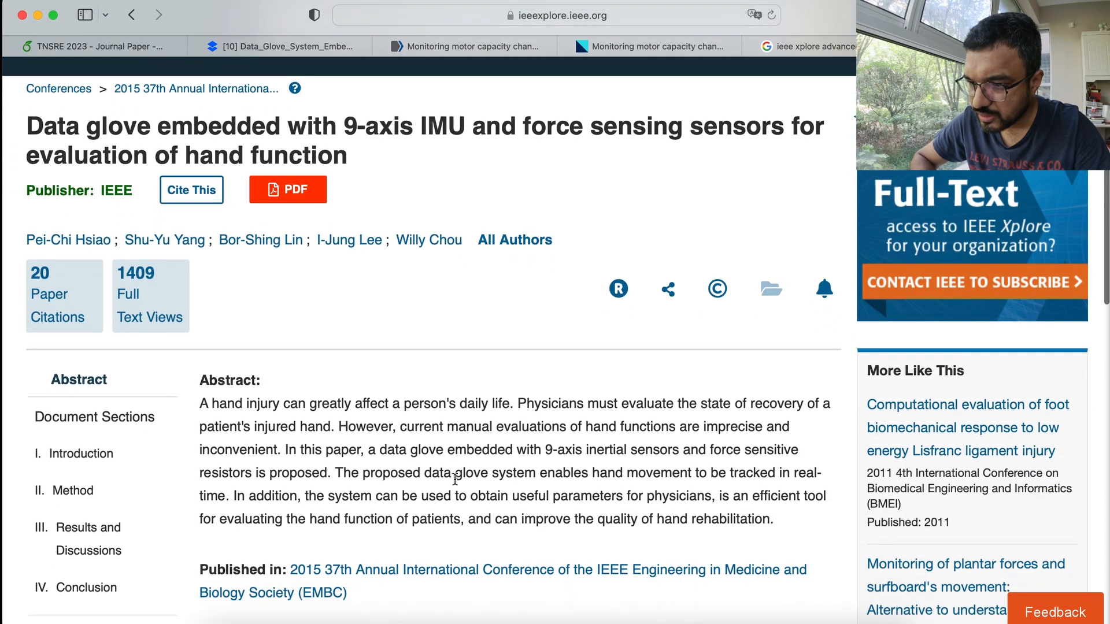
{"action": "scroll", "coordinate": [455, 485], "scroll_direction": "down", "scroll_amount": 1}
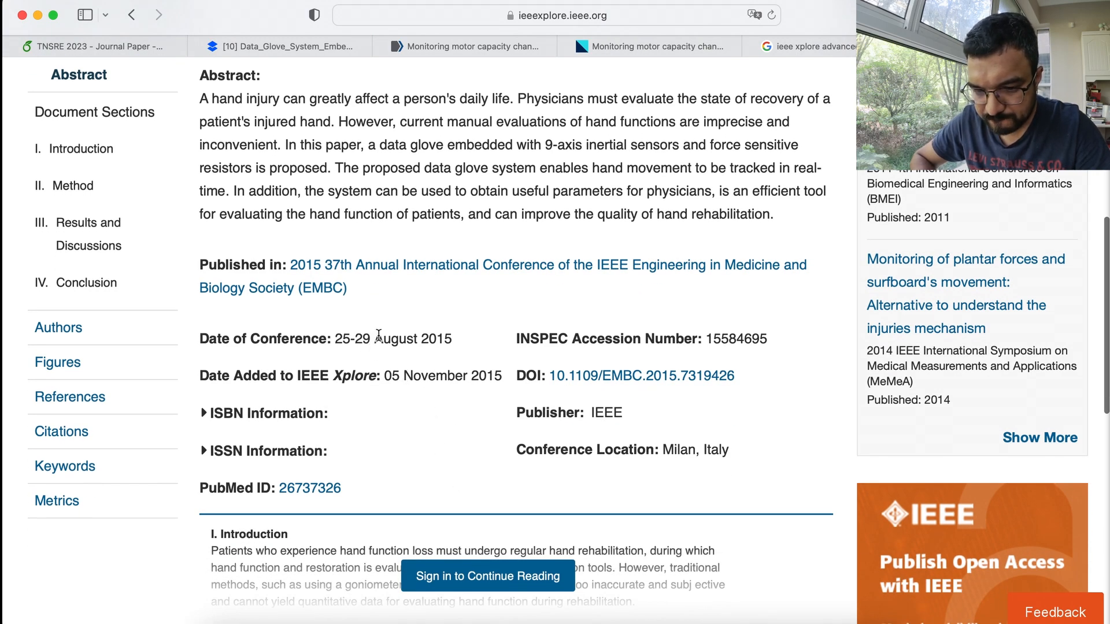
{"action": "left_click_drag", "start_coordinate": [377, 337], "coordinate": [417, 339]}
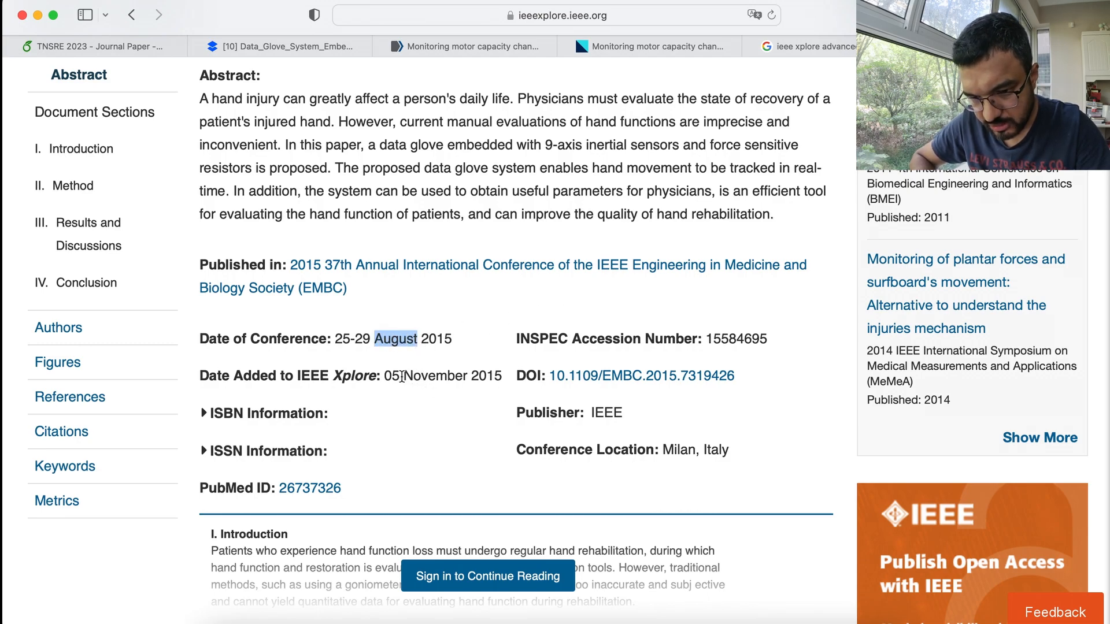
{"action": "left_click_drag", "start_coordinate": [405, 374], "coordinate": [460, 377]}
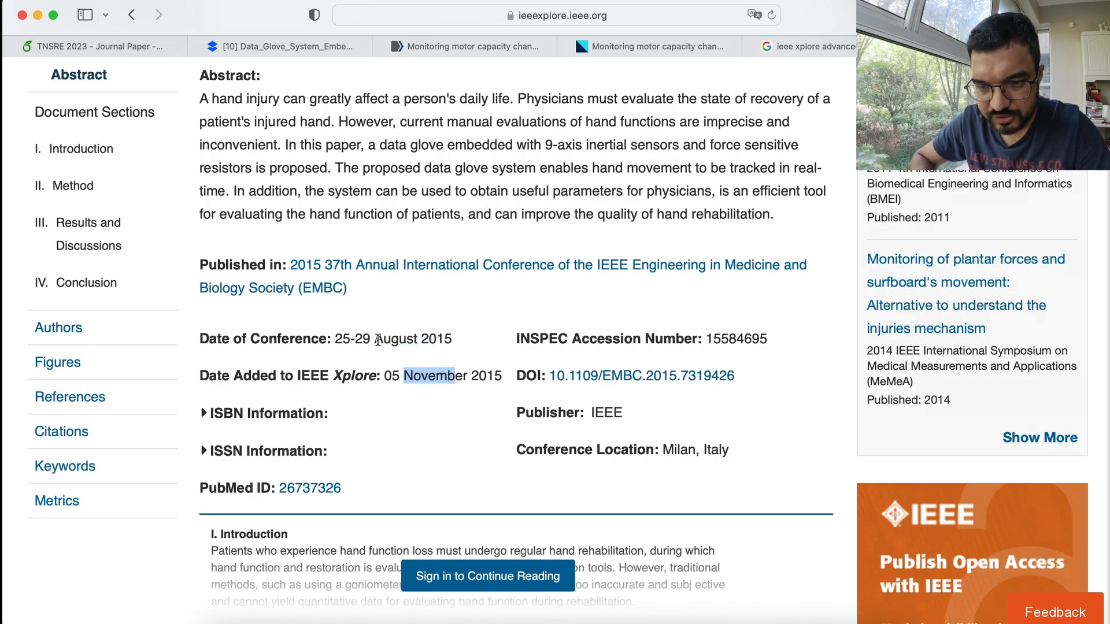
{"action": "left_click_drag", "start_coordinate": [375, 339], "coordinate": [418, 341]}
{"action": "key", "text": "super+c"}
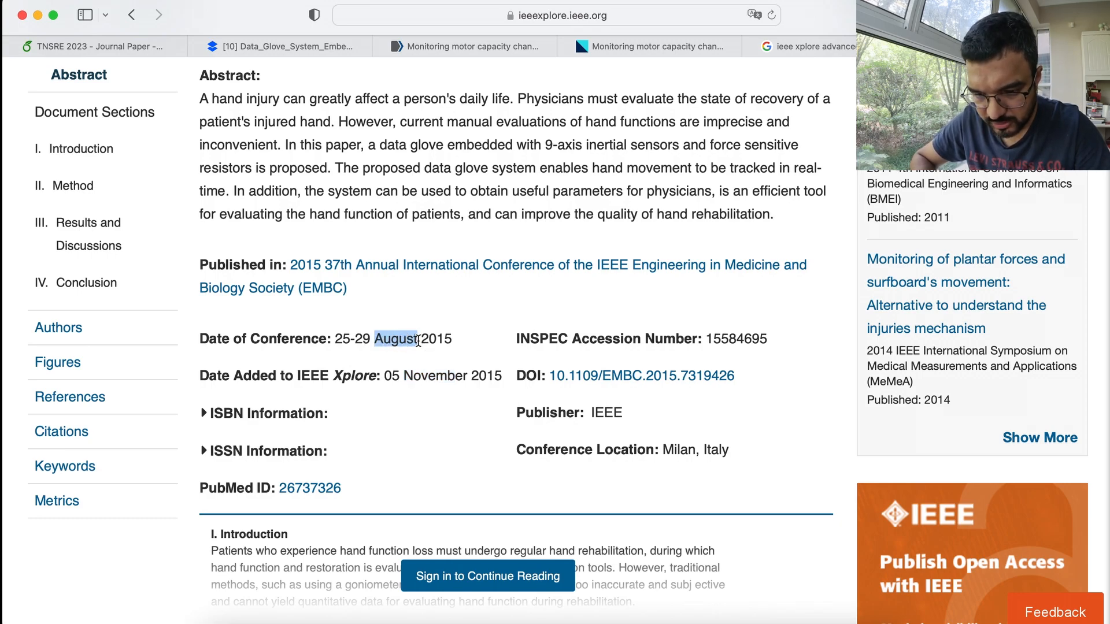
{"action": "key", "text": "super+Tab"}
{"action": "left_click", "coordinate": [308, 407]}
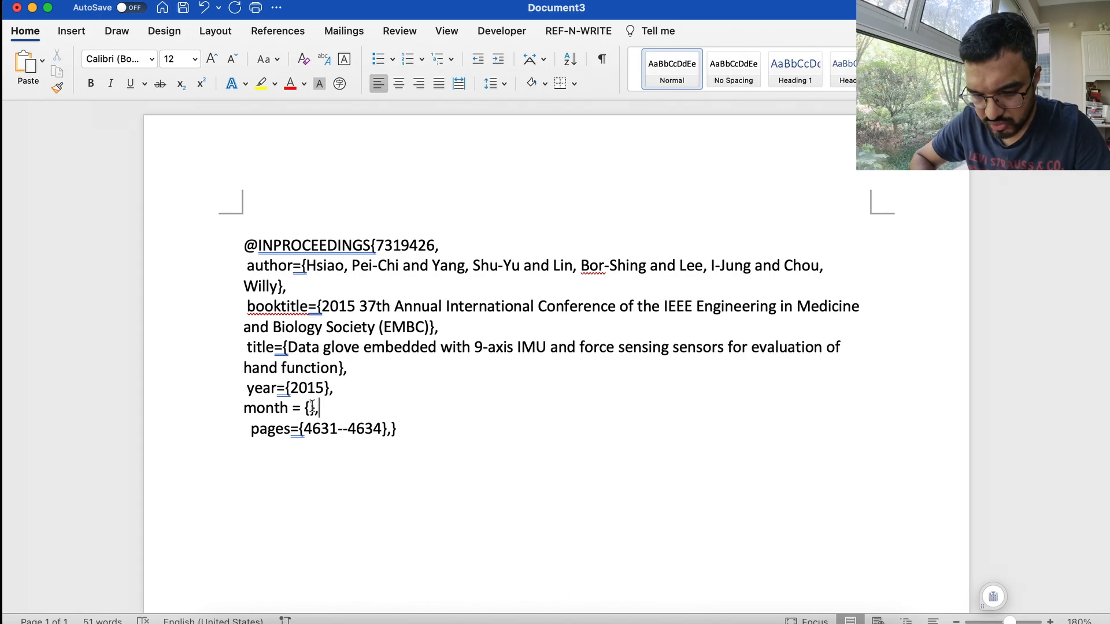
{"action": "key", "text": "super+v"}
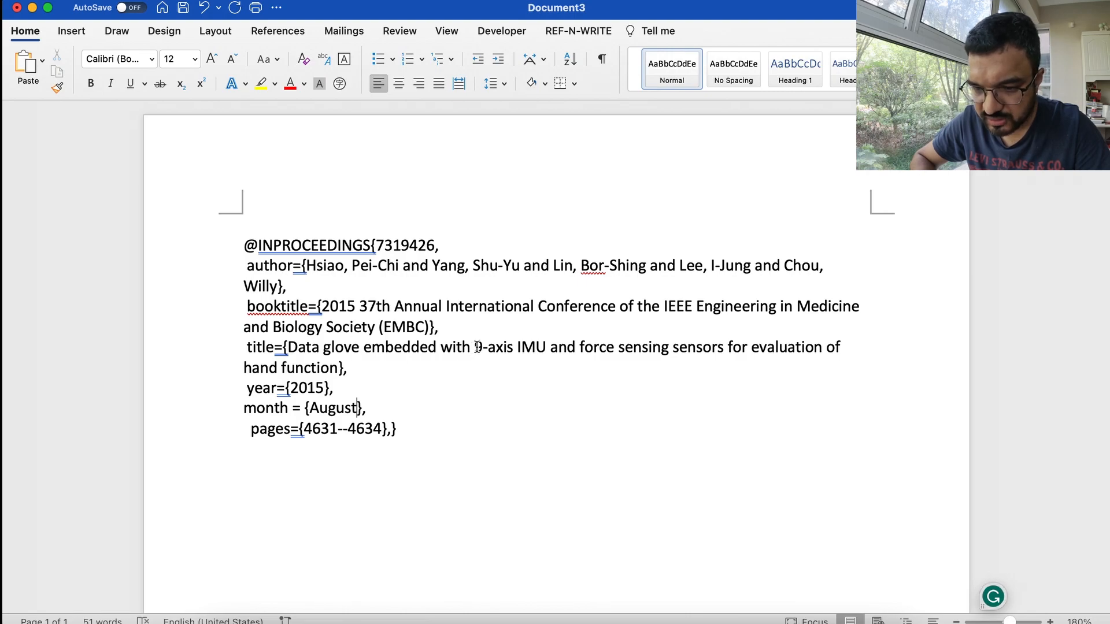
Step: Enclose IMU in curly braces in the entry's title field
{"action": "left_click", "coordinate": [519, 349]}
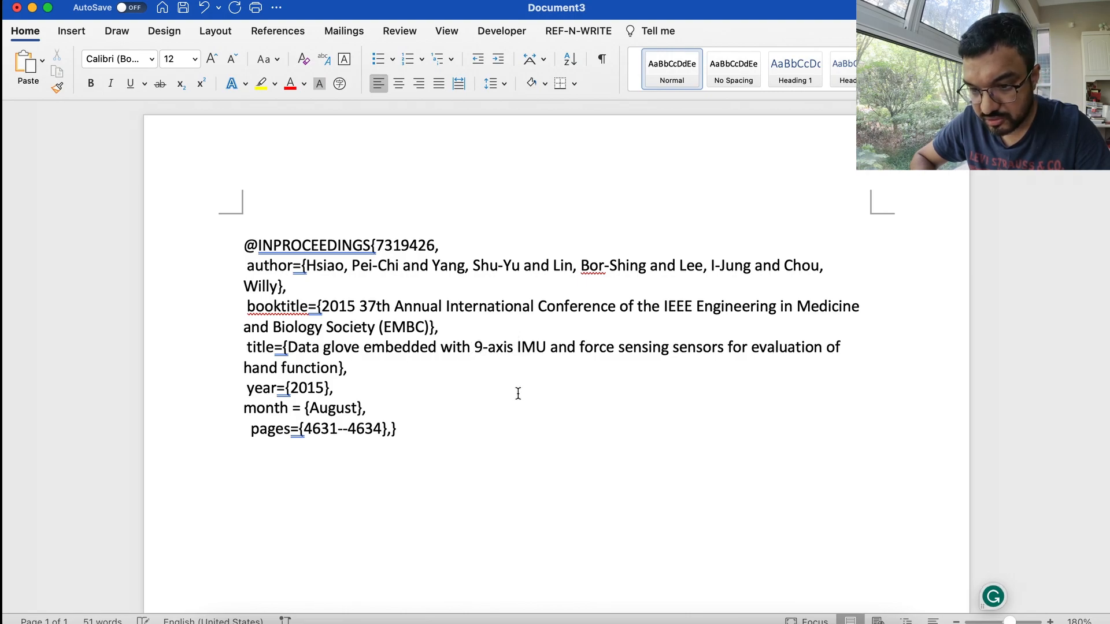
{"action": "type", "text": "{"}
{"action": "key", "text": "Right"}
{"action": "key", "text": "Right"}
{"action": "key", "text": "Right"}
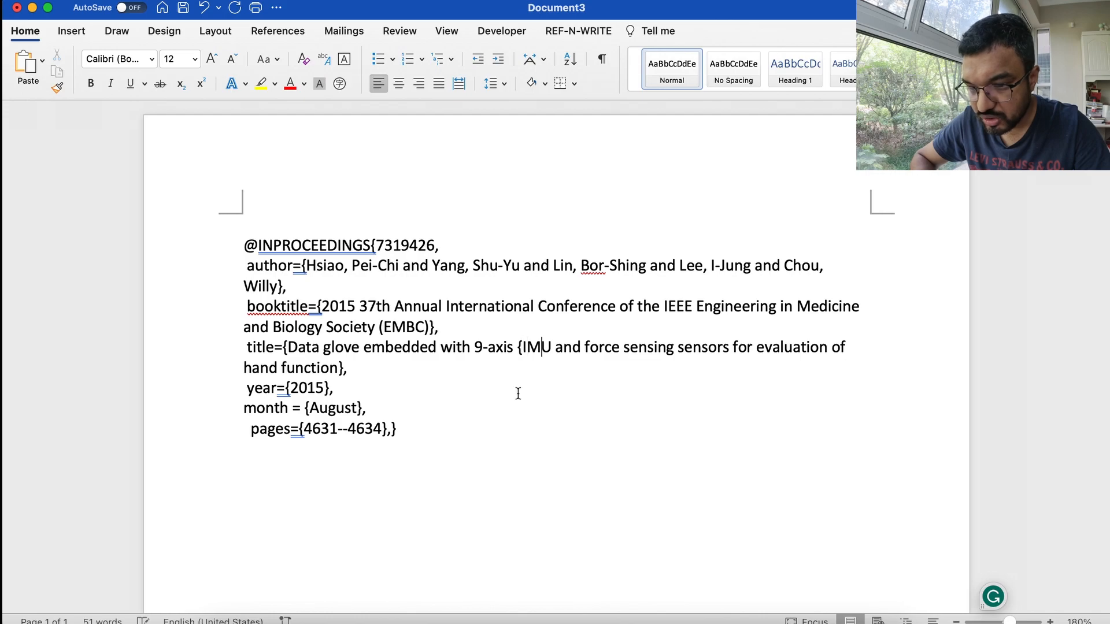
{"action": "type", "text": "}"}
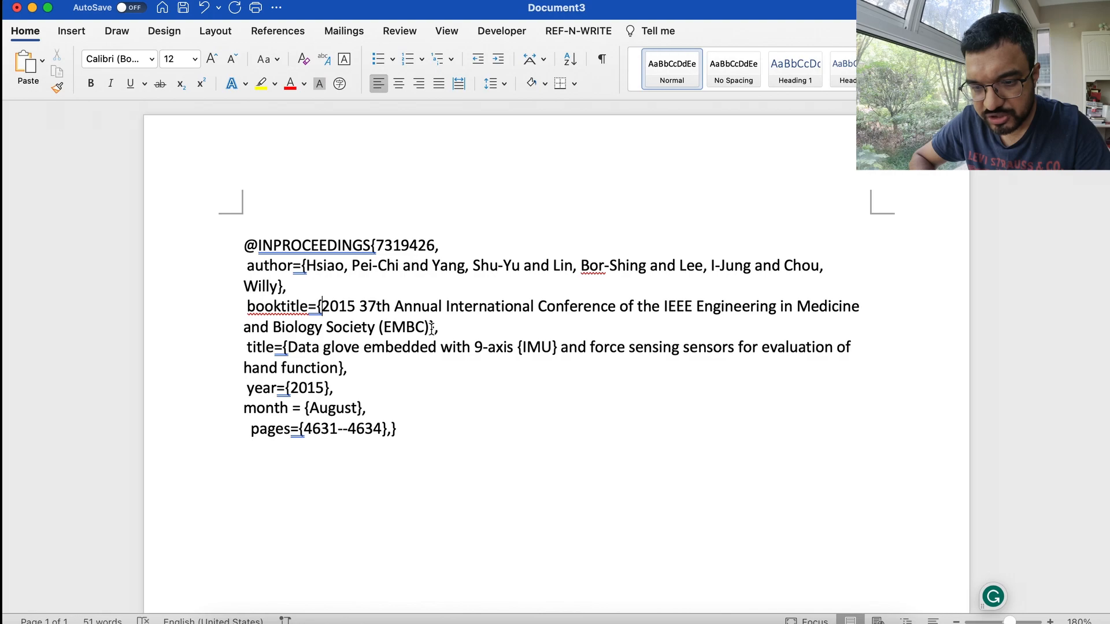
Step: Replace the leading 2015 in the booktitle field with "Proc." before "37th Annual International Conference"
{"action": "left_click_drag", "start_coordinate": [431, 328], "coordinate": [347, 308]}
{"action": "left_click", "coordinate": [355, 313]}
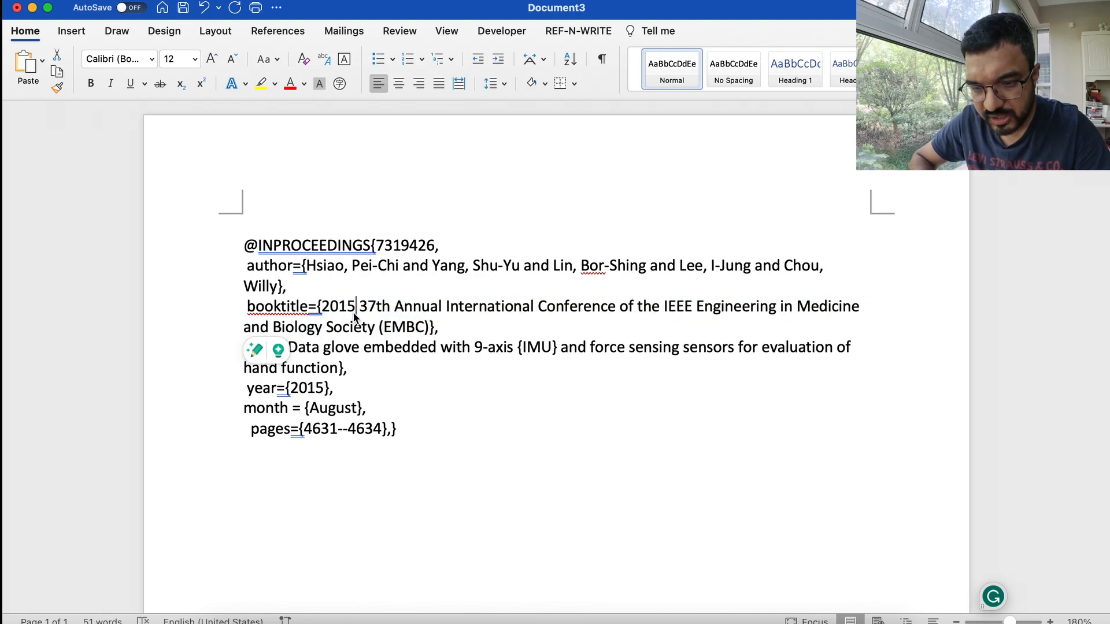
{"action": "key", "text": "Delete"}
{"action": "key", "text": "BackSpace"}
{"action": "key", "text": "BackSpace"}
{"action": "key", "text": "BackSpace"}
{"action": "key", "text": "BackSpace"}
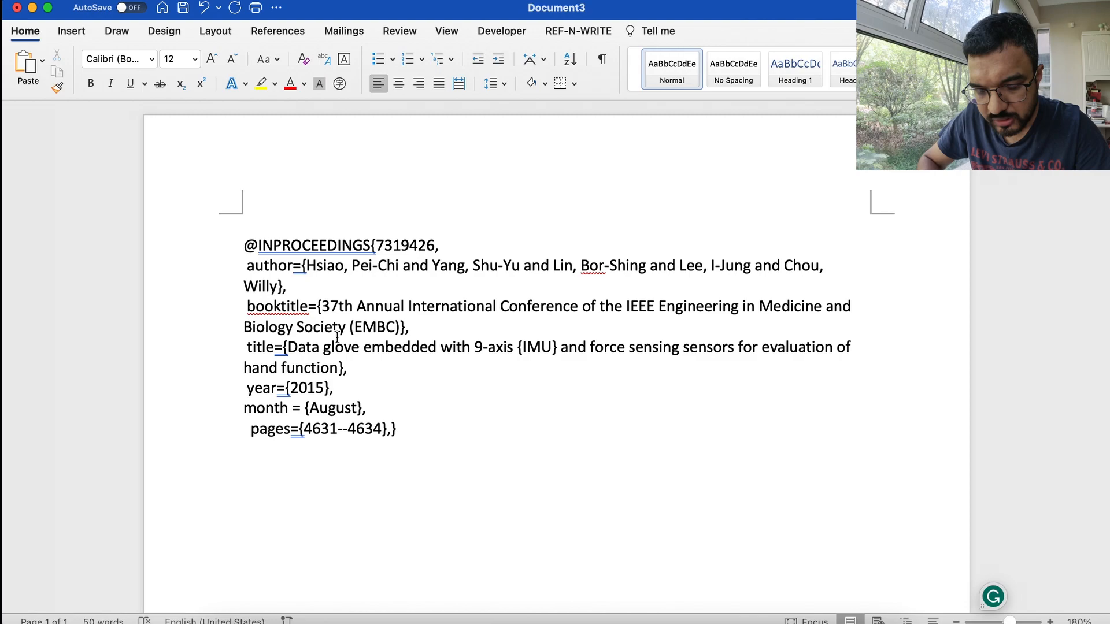
{"action": "type", "text": "Proc."}
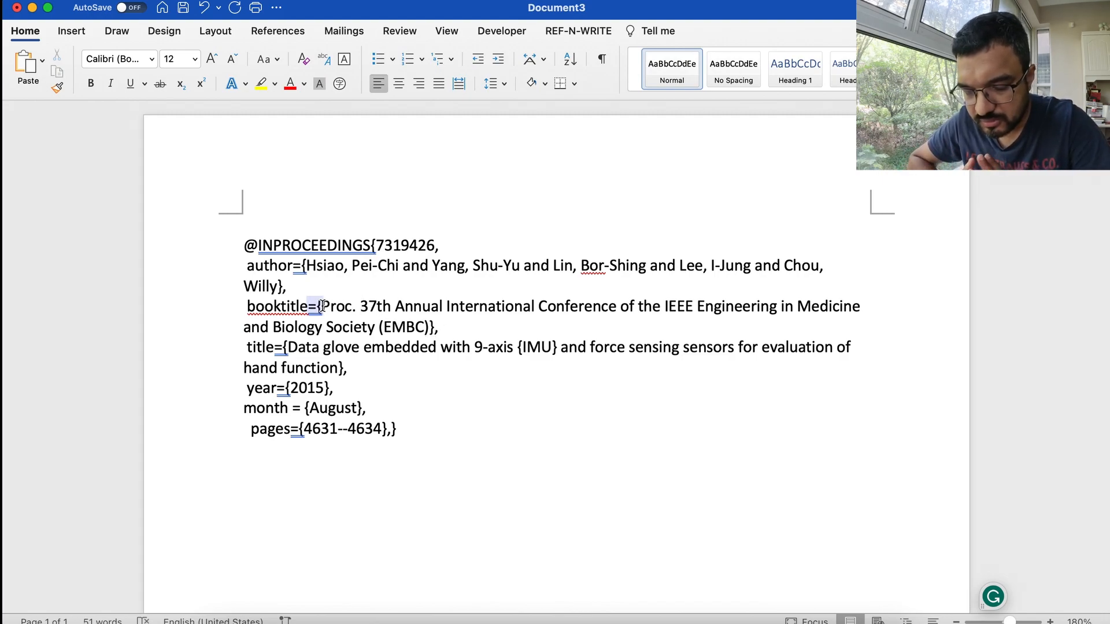
Step: Replace the numeric citation key with the first author's surname followed by _IMU_2015, without a space after the opening brace
{"action": "left_click", "coordinate": [343, 267]}
{"action": "left_click_drag", "start_coordinate": [343, 267], "coordinate": [310, 267]}
{"action": "key", "text": "super+c"}
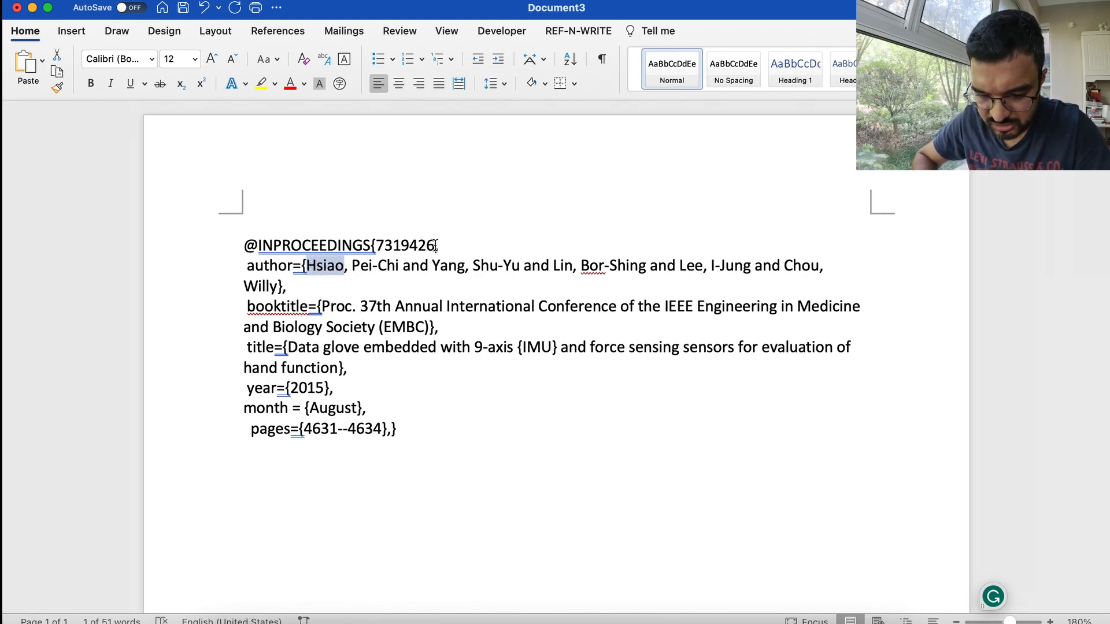
{"action": "left_click_drag", "start_coordinate": [435, 245], "coordinate": [377, 245]}
{"action": "key", "text": "super+v"}
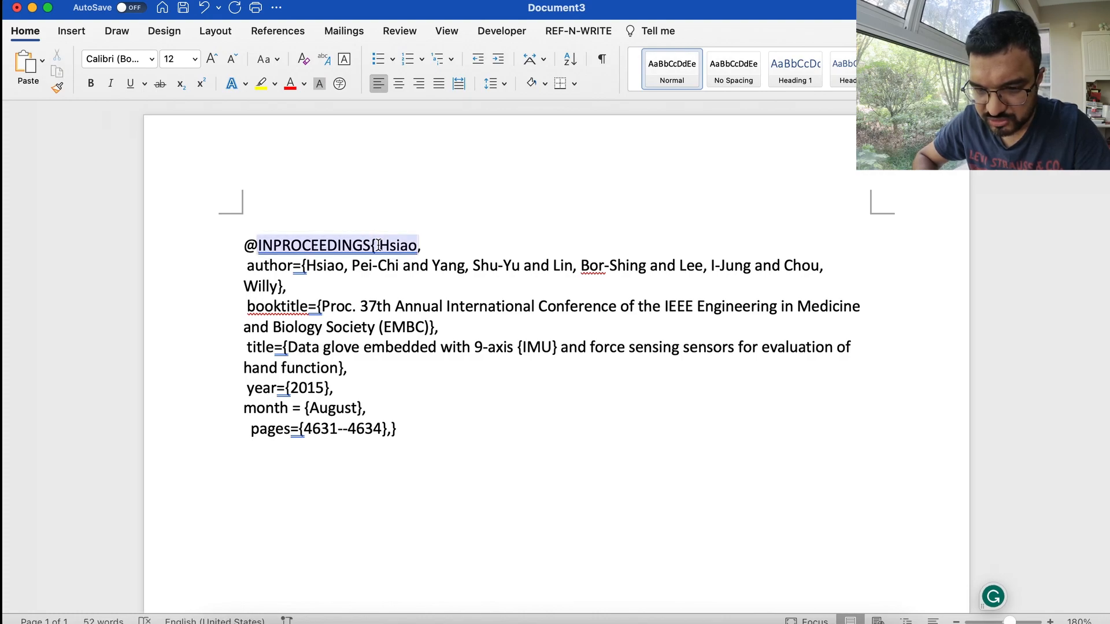
{"action": "type", "text": "IMU"}
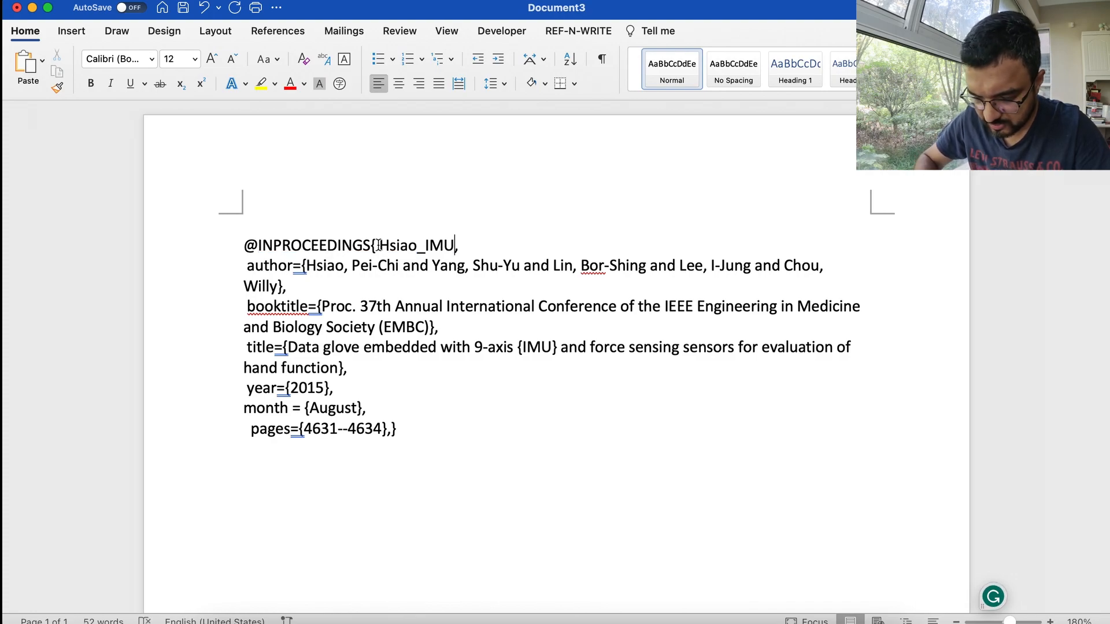
{"action": "type", "text": "_"}
{"action": "type", "text": "2015"}
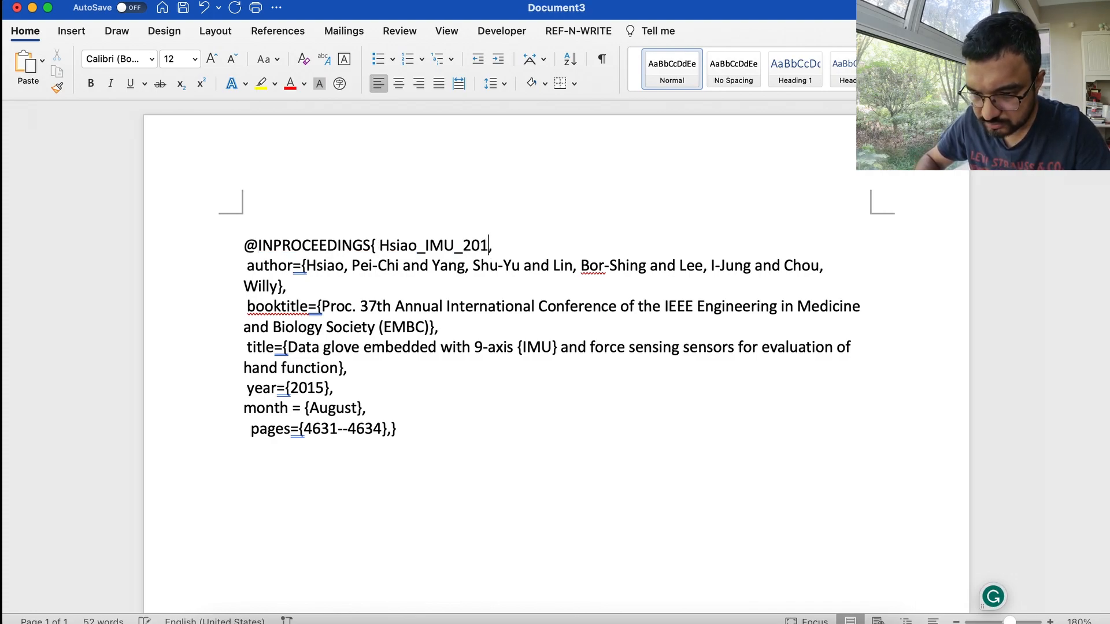
{"action": "left_click", "coordinate": [379, 246]}
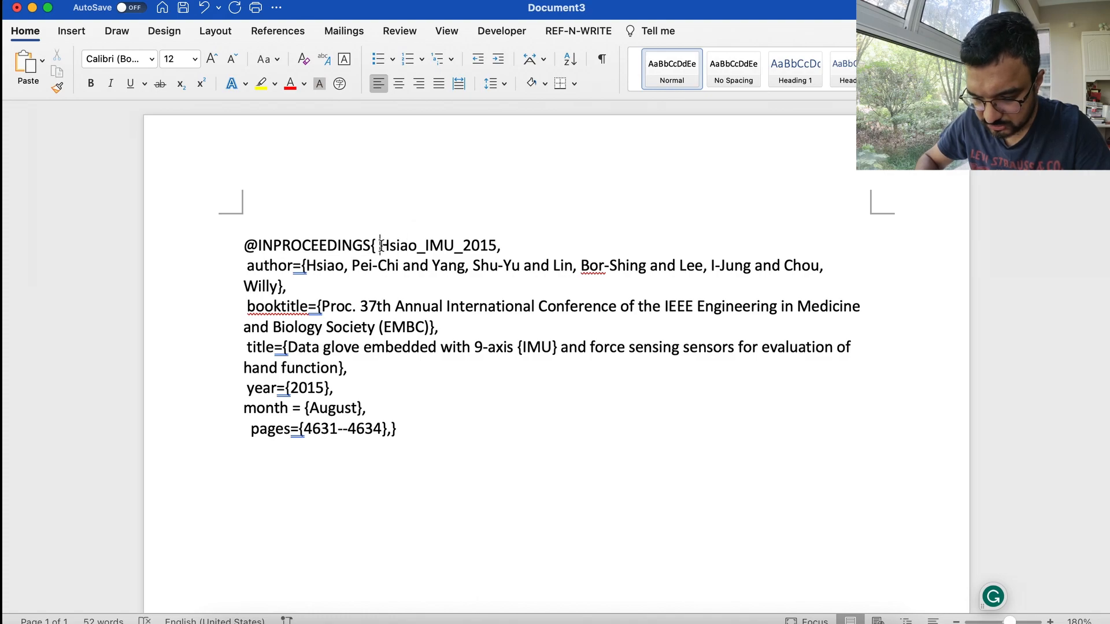
{"action": "key", "text": "BackSpace"}
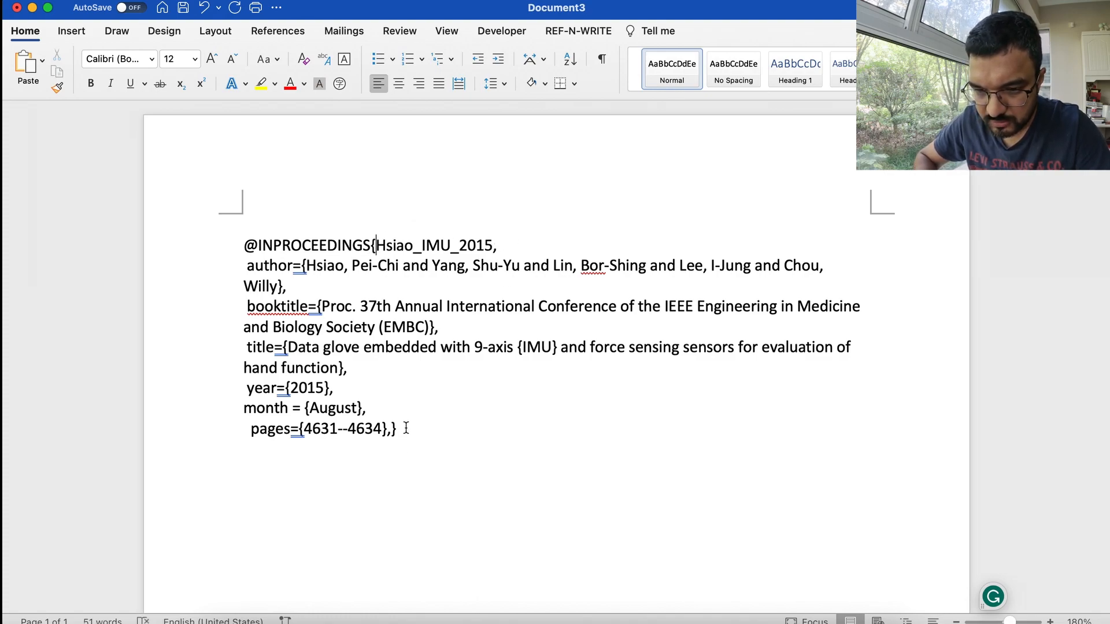
Step: Copy the whole BibTeX entry from Word and paste it below the existing article entry in Overleaf's sample-base.bib
{"action": "left_click_drag", "start_coordinate": [406, 428], "coordinate": [232, 254]}
{"action": "key", "text": "super+c"}
{"action": "key", "text": "super+Tab"}
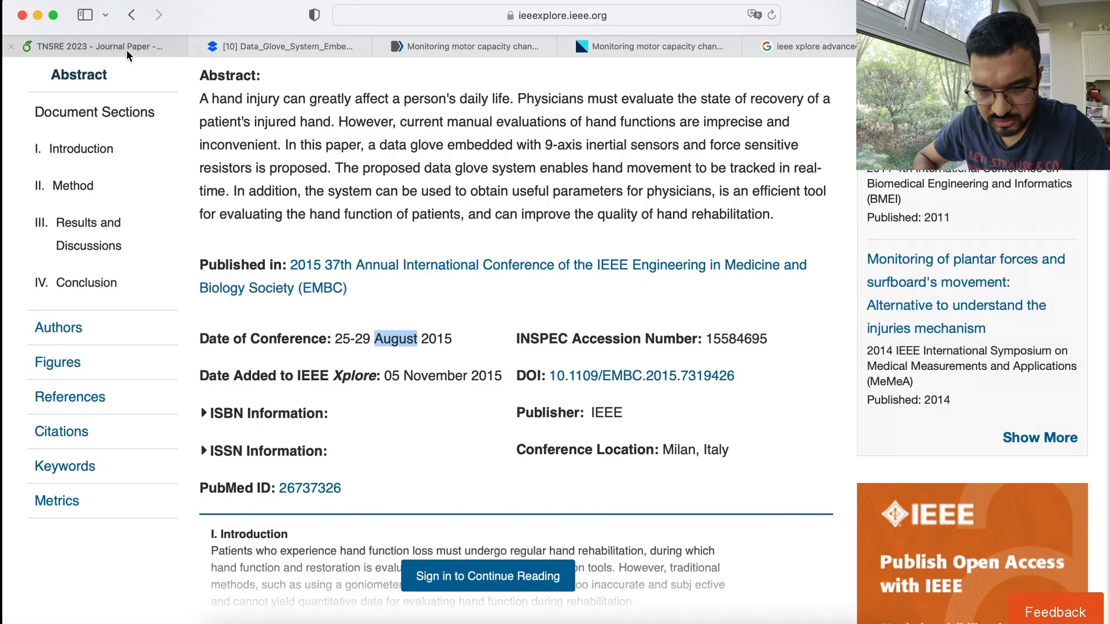
{"action": "left_click", "coordinate": [126, 51]}
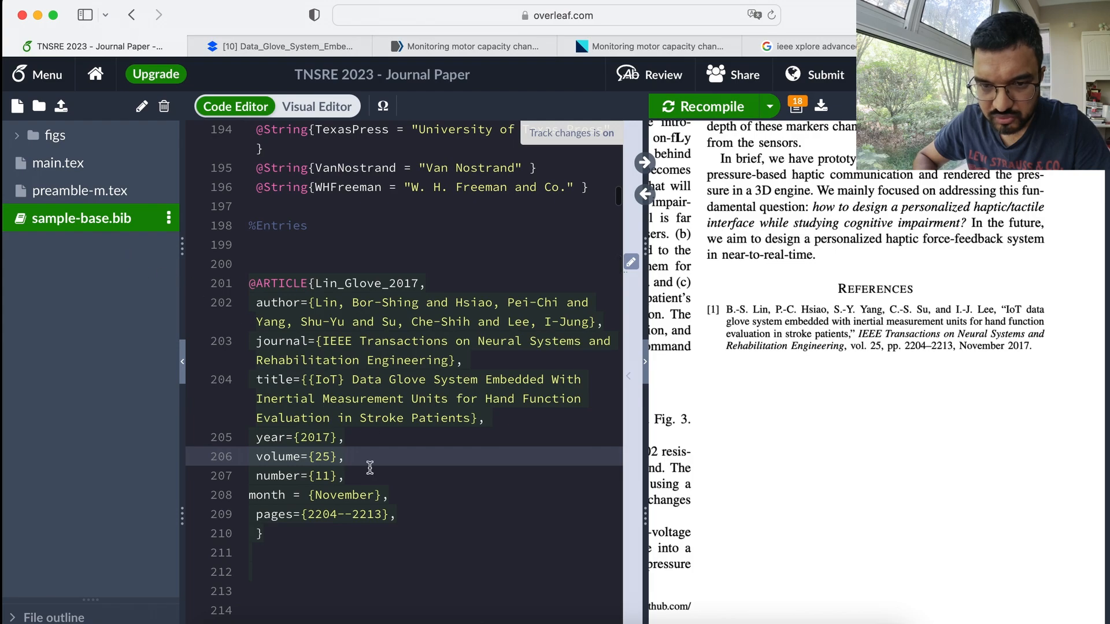
{"action": "left_click", "coordinate": [325, 556]}
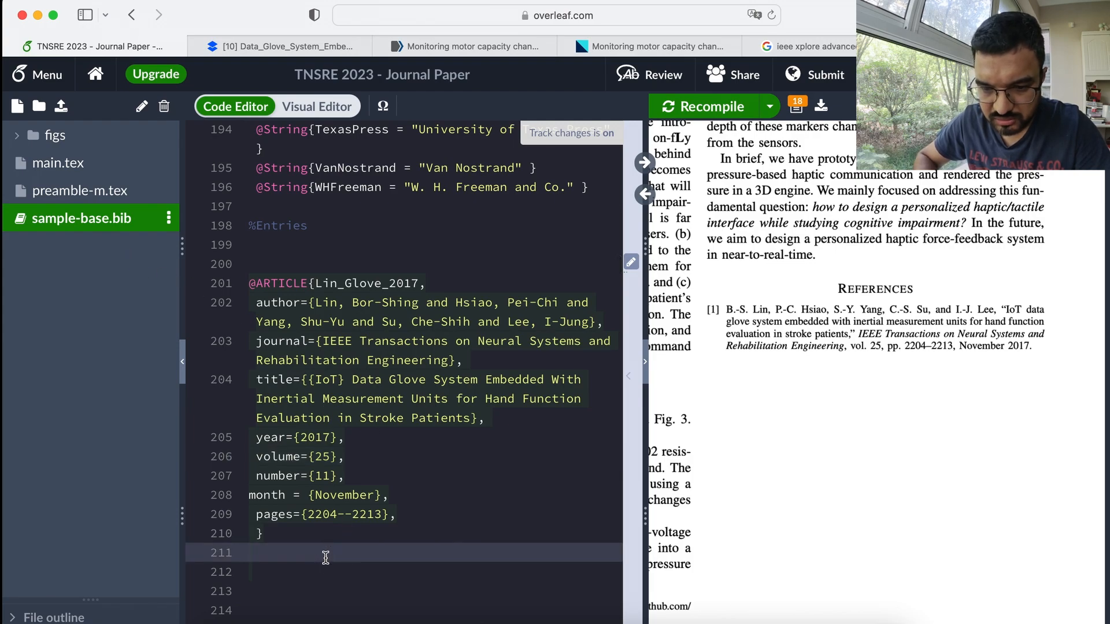
{"action": "key", "text": "Return"}
{"action": "key", "text": "super+v"}
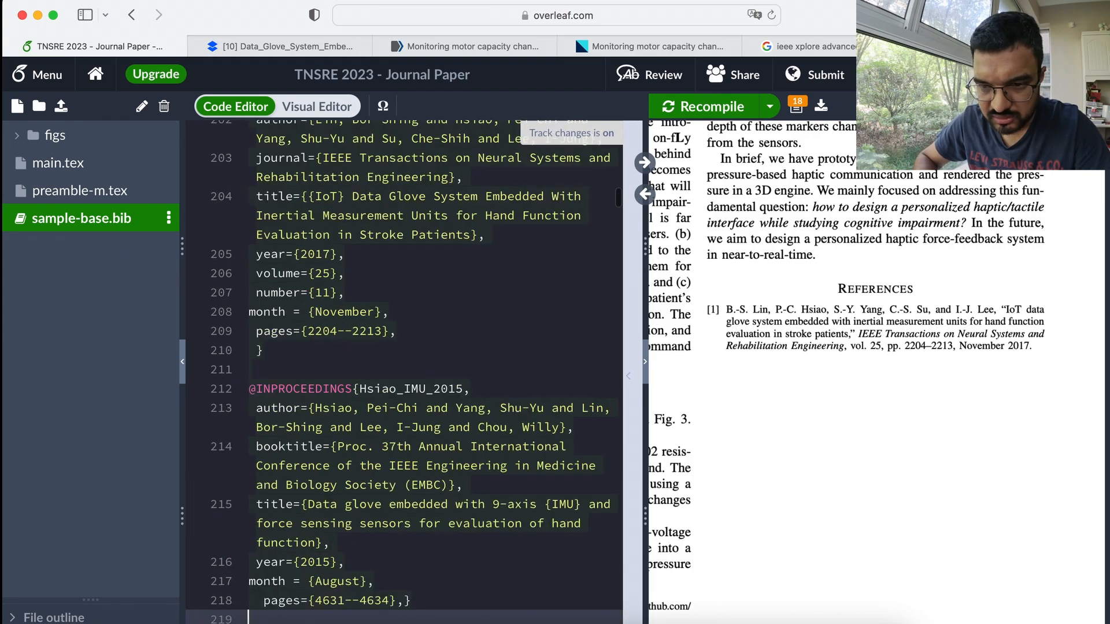
Step: Copy the new entry's citation key and add it after a comma in the \cite command opening the Introduction in main.tex
{"action": "left_click_drag", "start_coordinate": [460, 389], "coordinate": [362, 388]}
{"action": "key", "text": "super+c"}
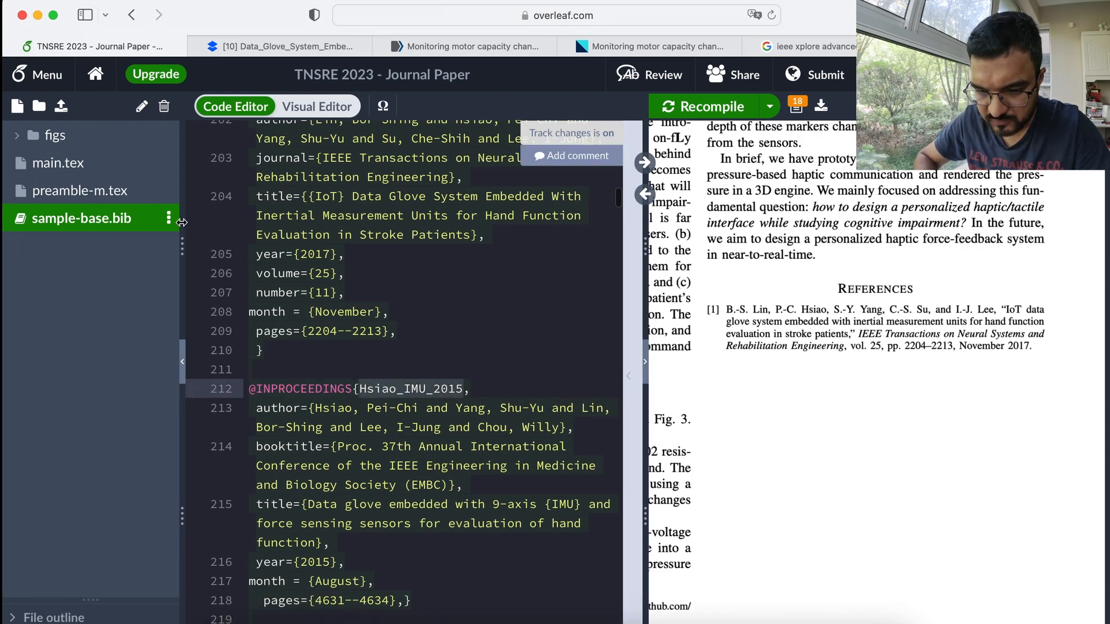
{"action": "left_click", "coordinate": [80, 165]}
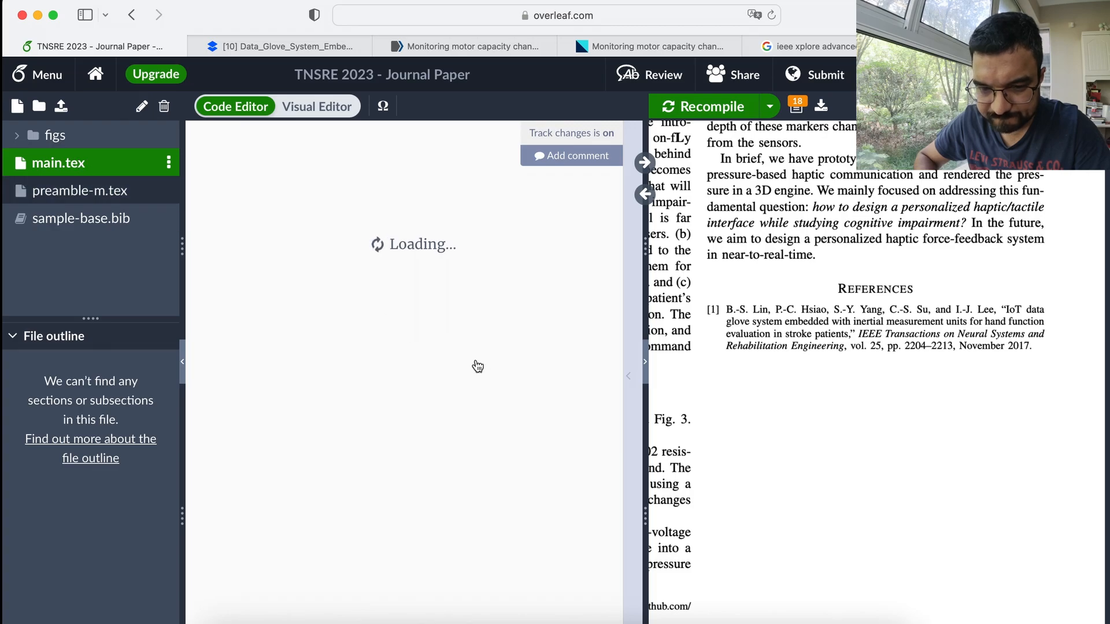
{"action": "scroll", "coordinate": [434, 332], "scroll_direction": "up", "scroll_amount": 20}
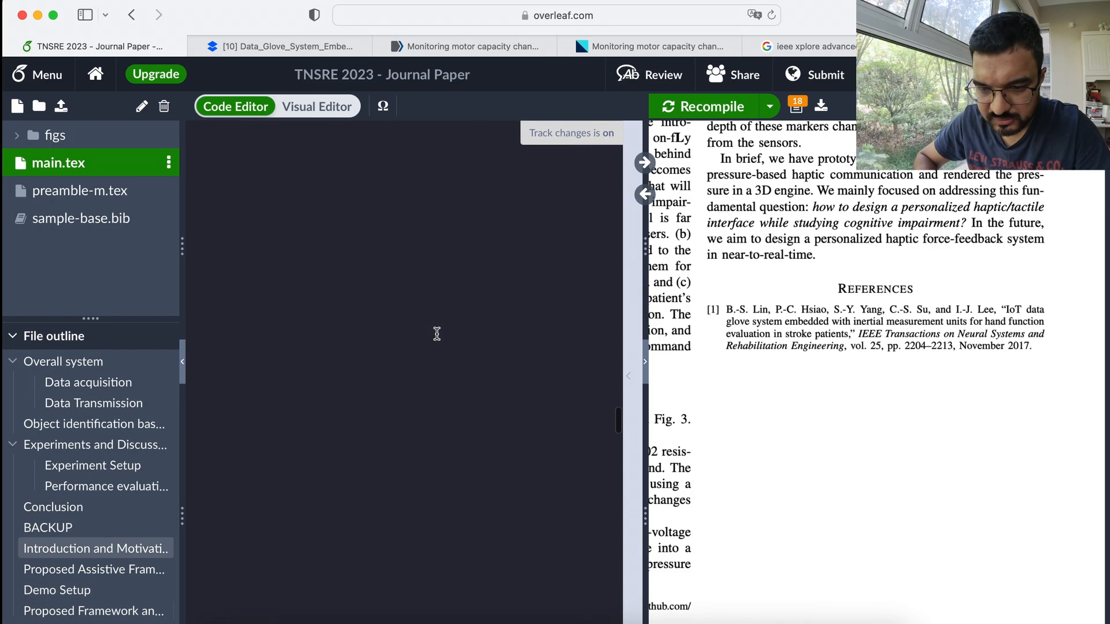
{"action": "scroll", "coordinate": [437, 334], "scroll_direction": "up", "scroll_amount": 15}
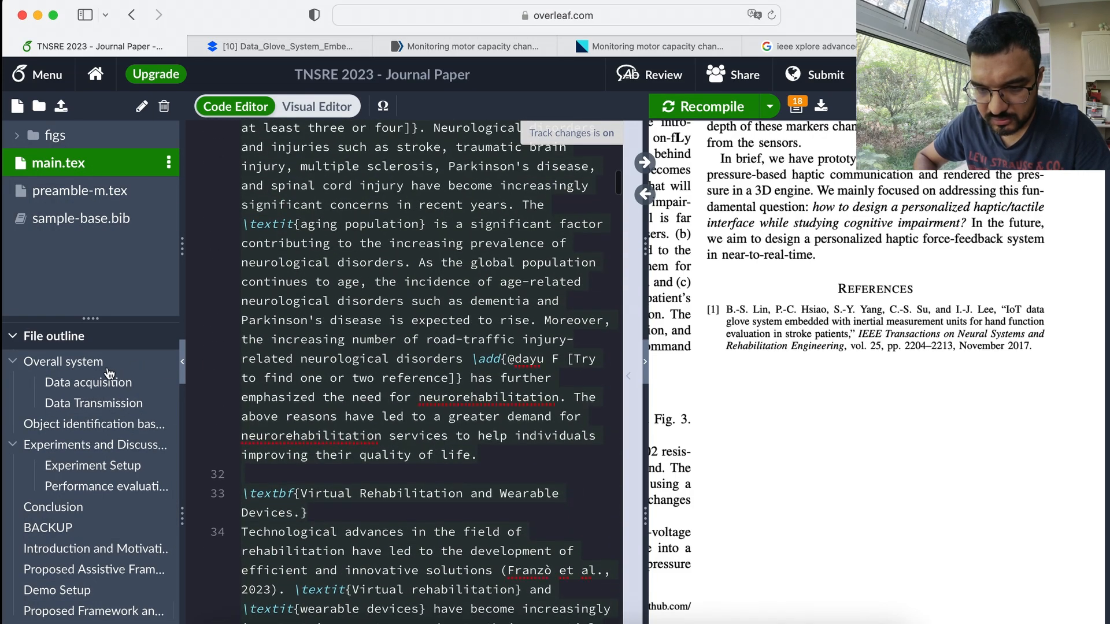
{"action": "scroll", "coordinate": [448, 377], "scroll_direction": "down", "scroll_amount": 10}
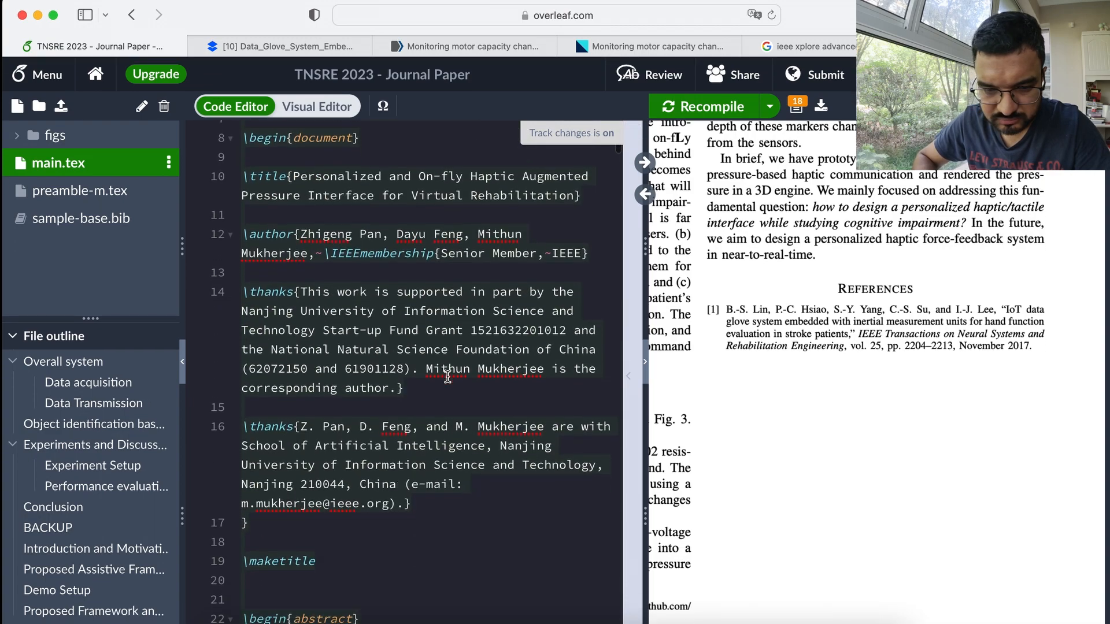
{"action": "scroll", "coordinate": [448, 377], "scroll_direction": "down", "scroll_amount": 4}
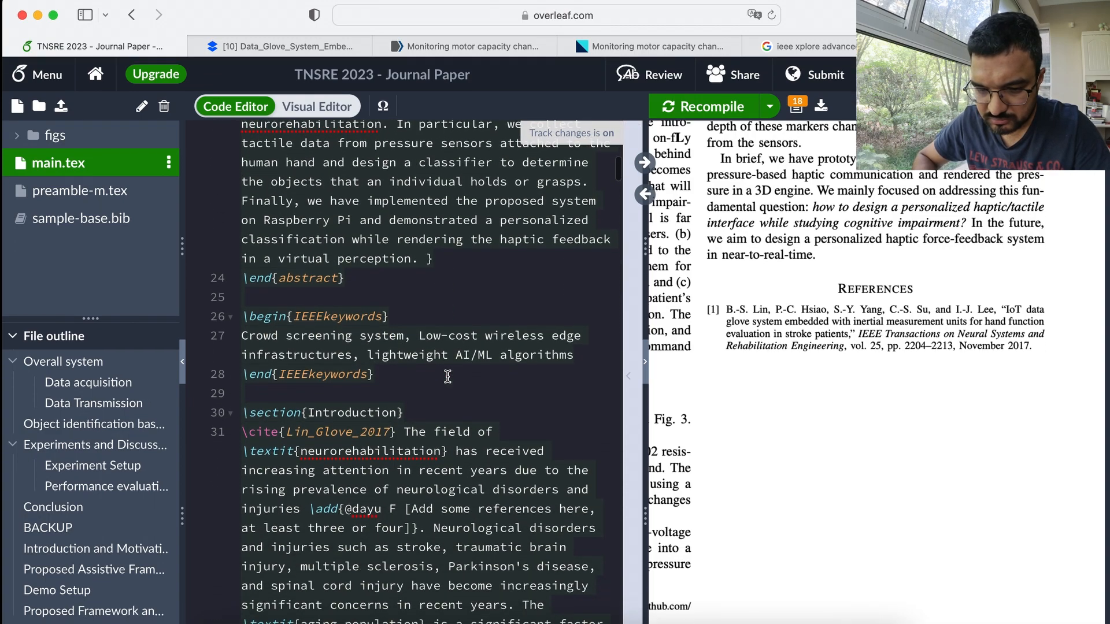
{"action": "left_click", "coordinate": [388, 429]}
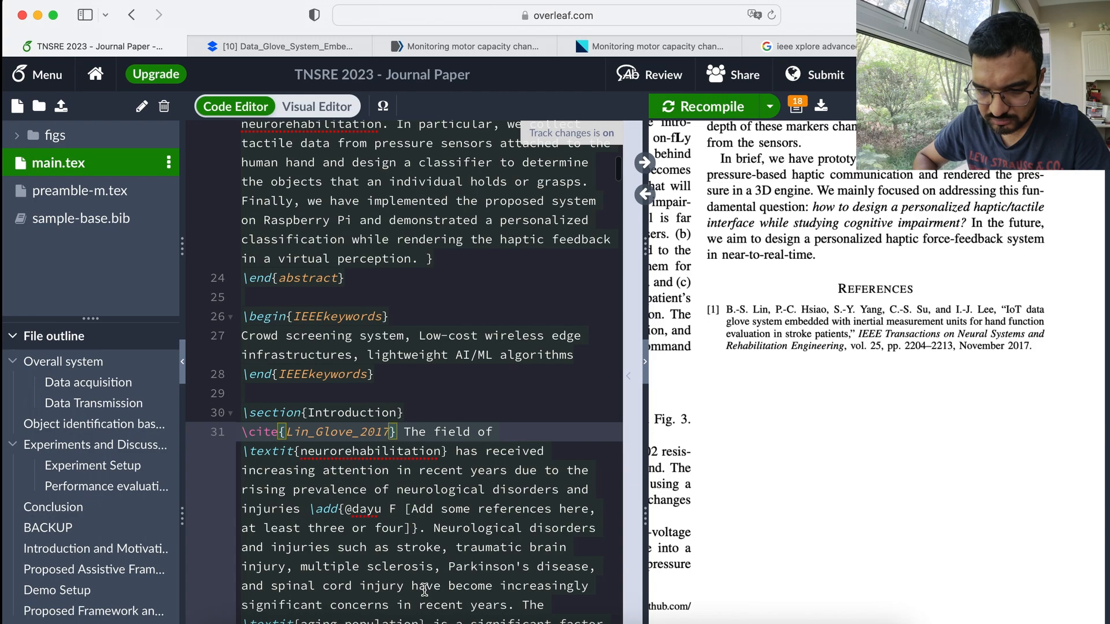
{"action": "type", "text": ","}
{"action": "key", "text": "super+v"}
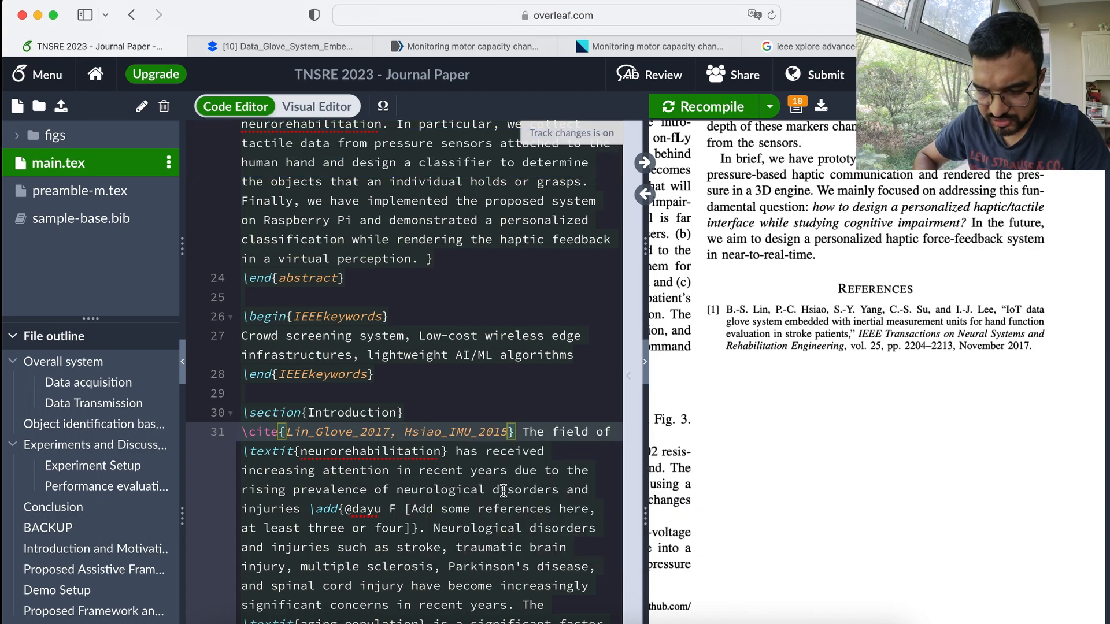
Step: Recompile the paper and check the title and proceedings name of reference [2] in the PDF
{"action": "left_click", "coordinate": [706, 113]}
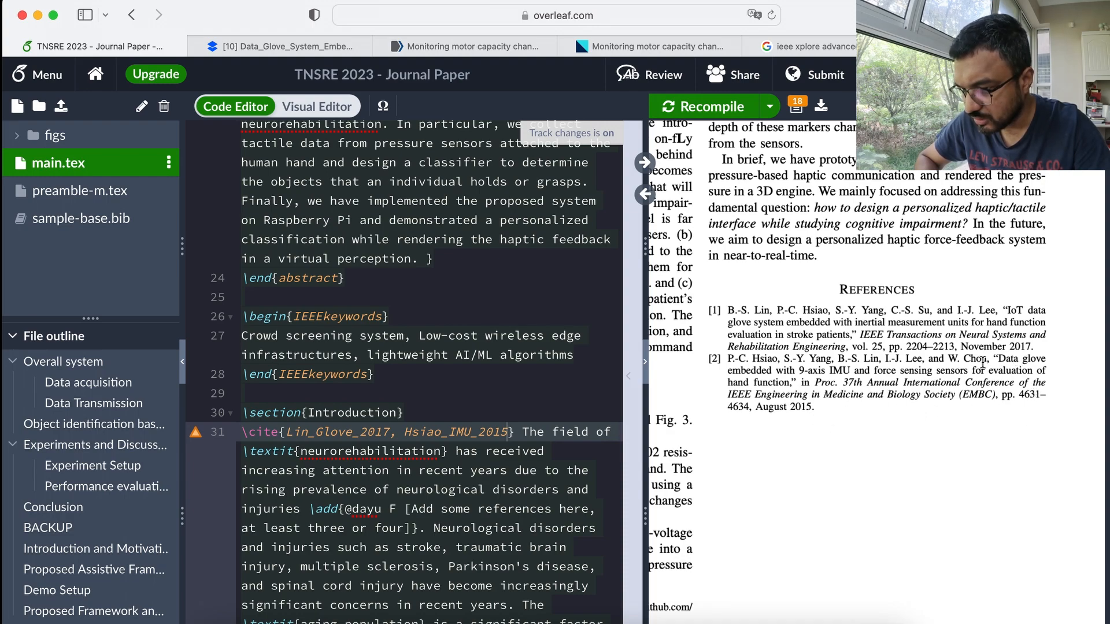
{"action": "left_click", "coordinate": [1000, 356]}
{"action": "left_click_drag", "start_coordinate": [1000, 357], "coordinate": [803, 380]}
{"action": "left_click", "coordinate": [843, 395]}
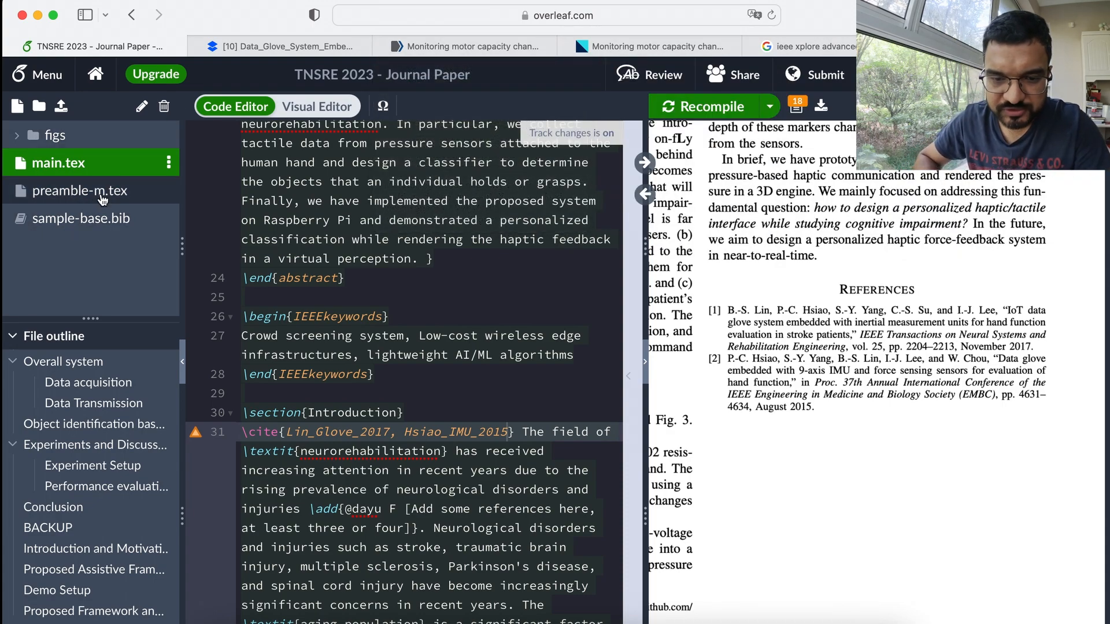
{"action": "left_click", "coordinate": [103, 219]}
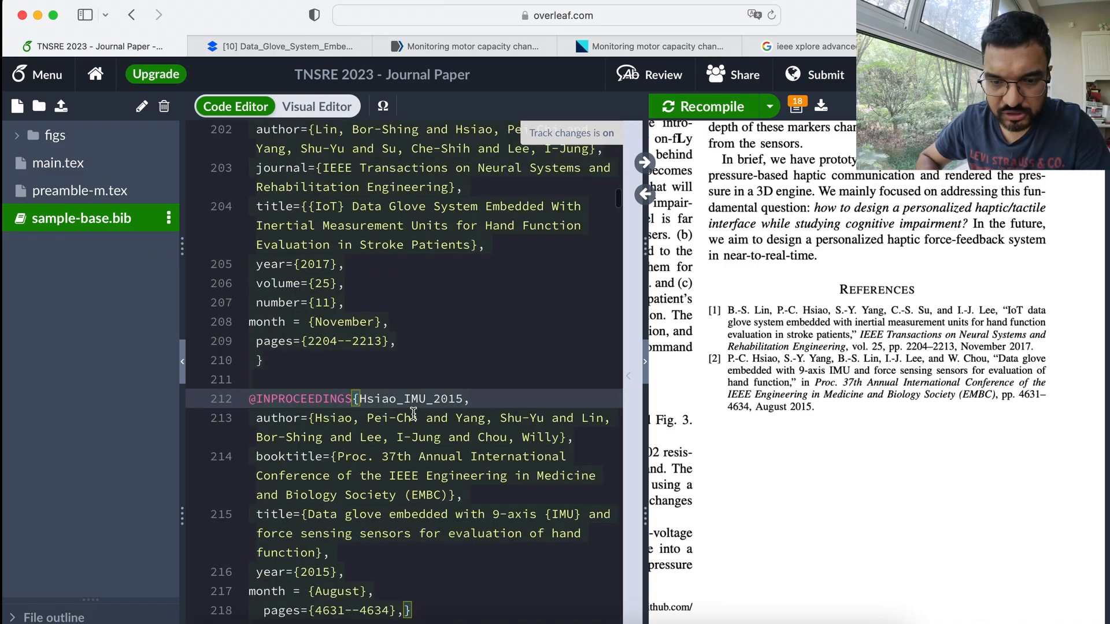
{"action": "scroll", "coordinate": [414, 413], "scroll_direction": "down", "scroll_amount": 2}
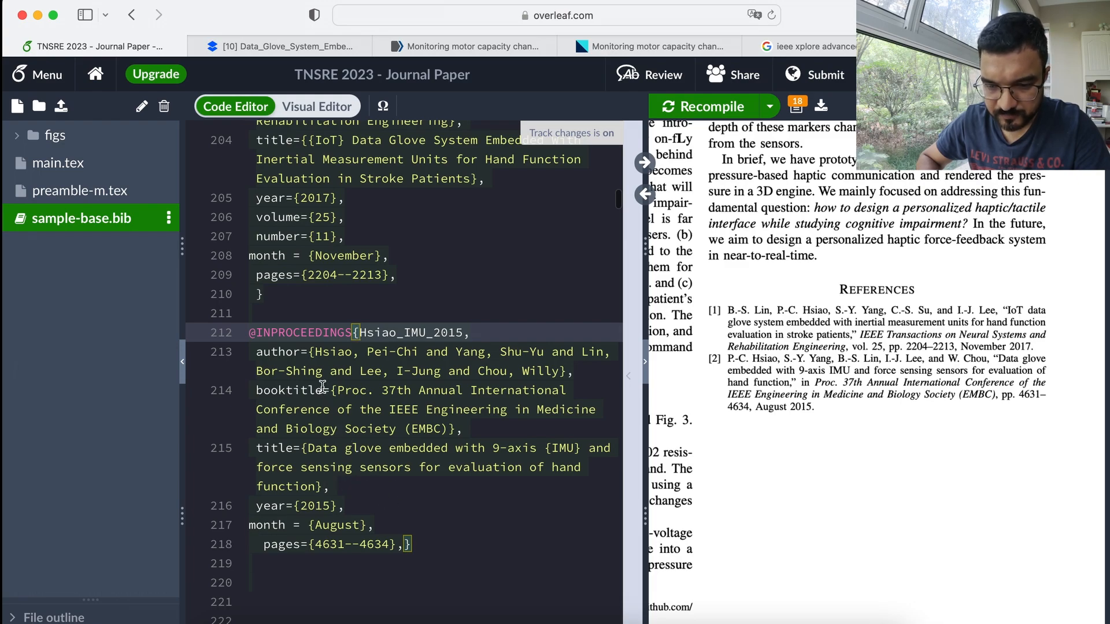
{"action": "left_click_drag", "start_coordinate": [322, 390], "coordinate": [255, 391]}
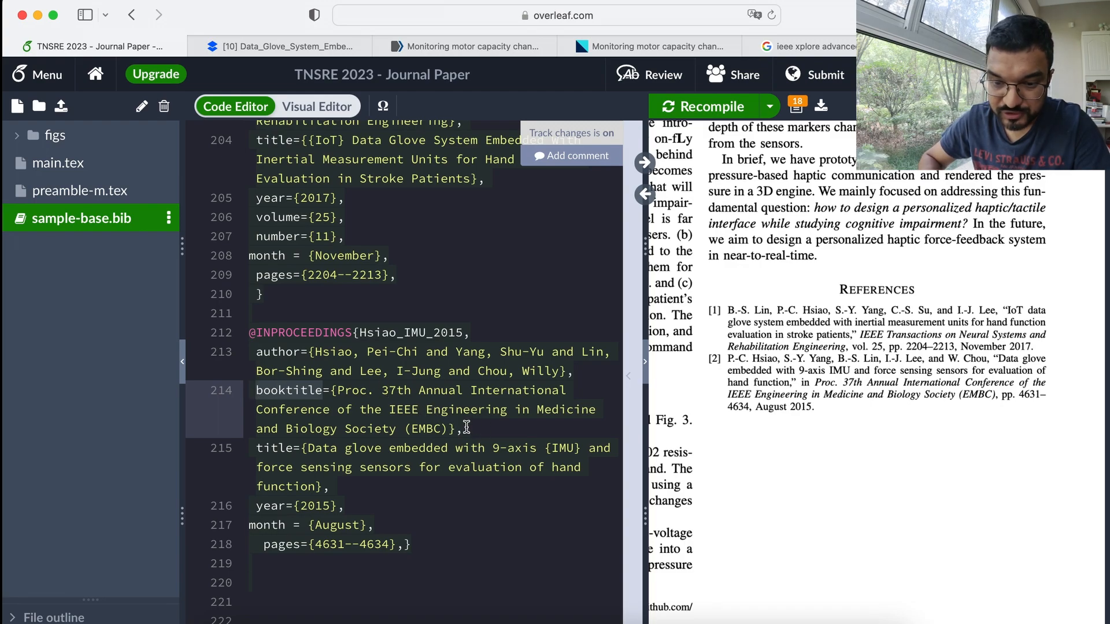
{"action": "scroll", "coordinate": [466, 427], "scroll_direction": "down", "scroll_amount": 2}
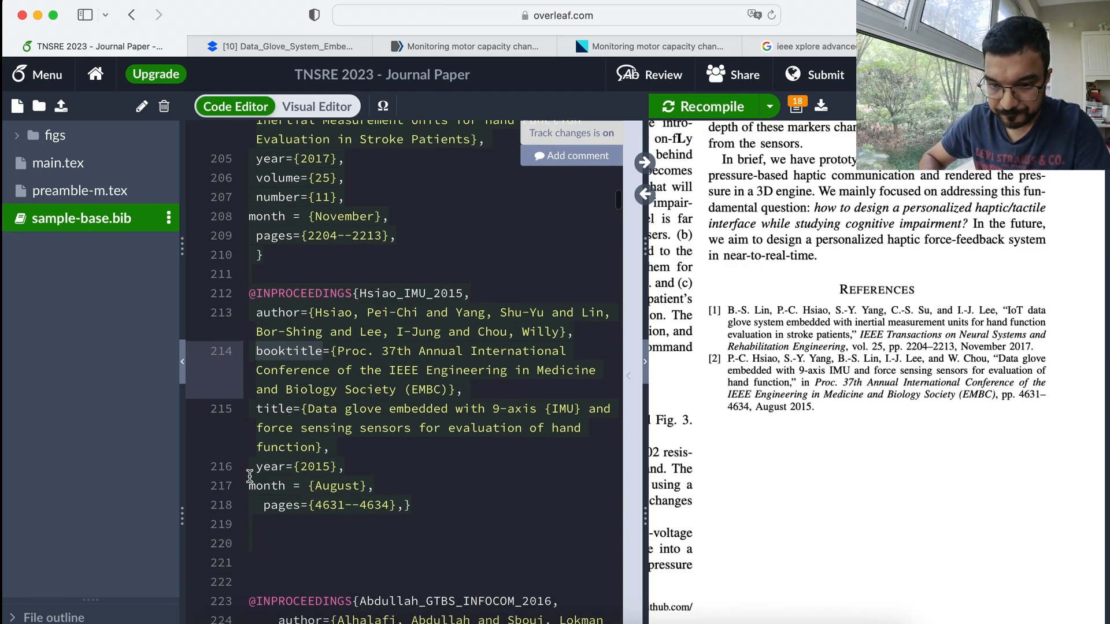
{"action": "left_click", "coordinate": [256, 312]}
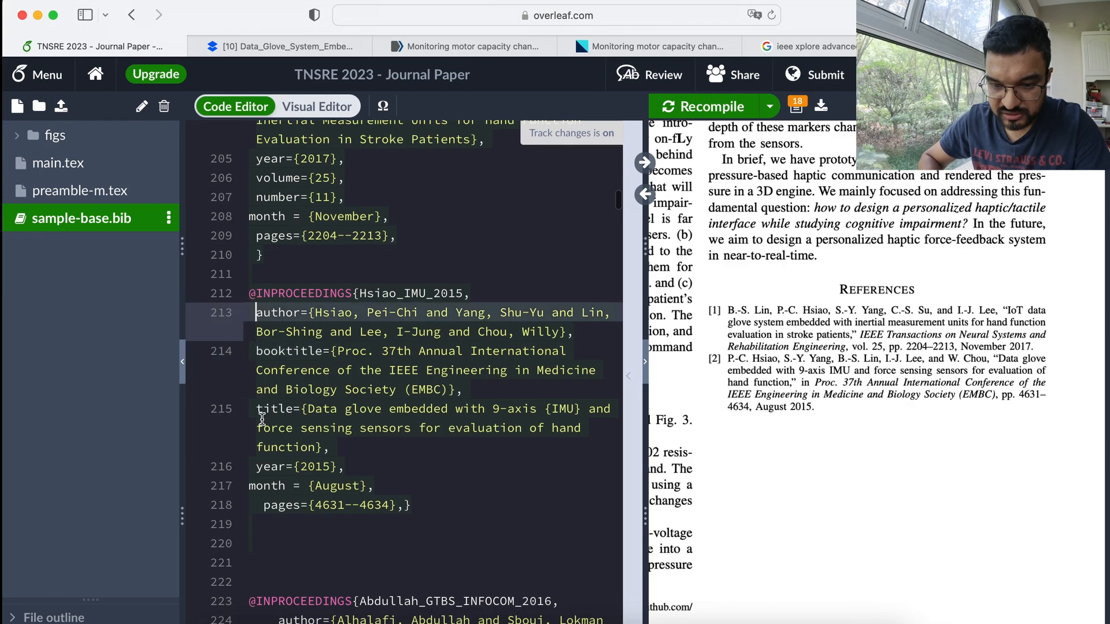
{"action": "key", "text": "BackSpace"}
{"action": "key", "text": "Down"}
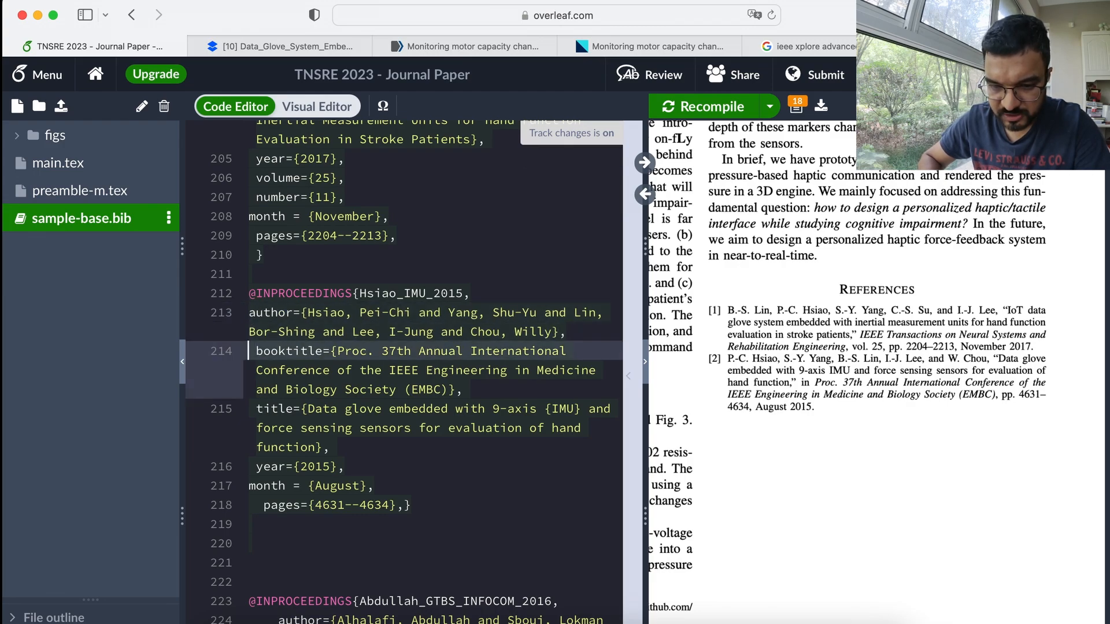
{"action": "key", "text": "BackSpace"}
{"action": "key", "text": "Down"}
{"action": "key", "text": "BackSpace"}
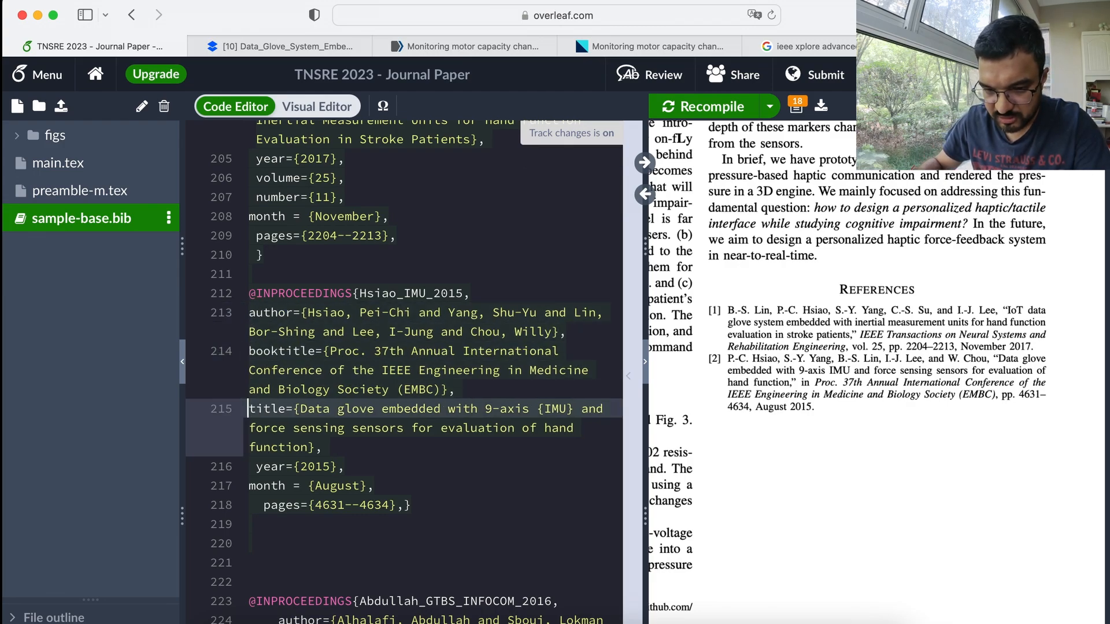
Step: Remove the leading spaces before the entry's year and pages fields and put its closing brace on a separate line
{"action": "key", "text": "Down"}
{"action": "key", "text": "Down"}
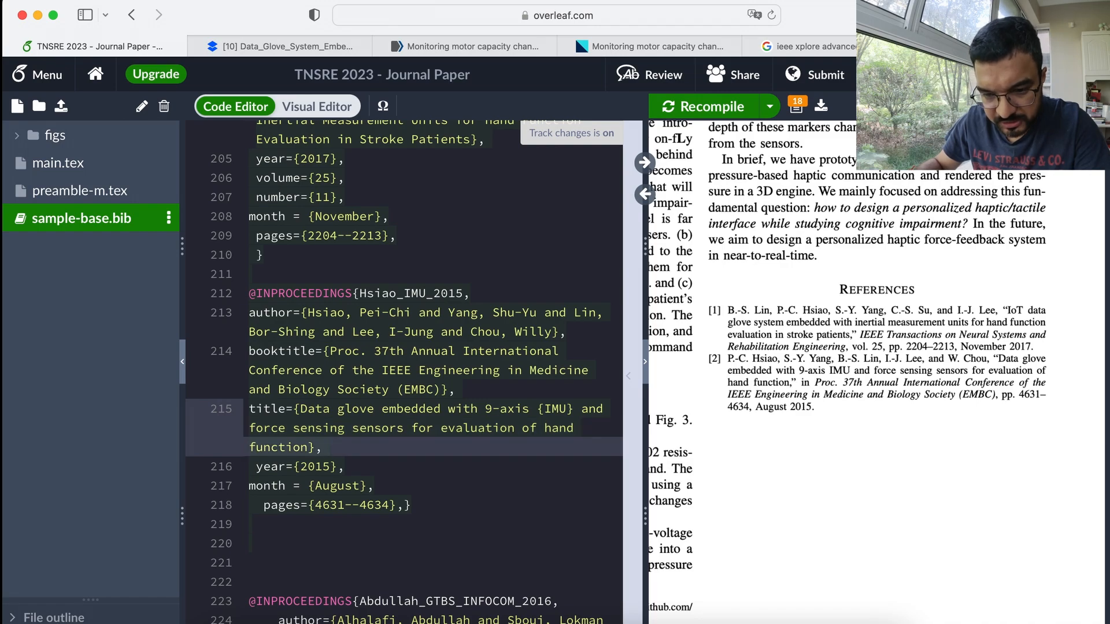
{"action": "key", "text": "Down"}
{"action": "key", "text": "Right"}
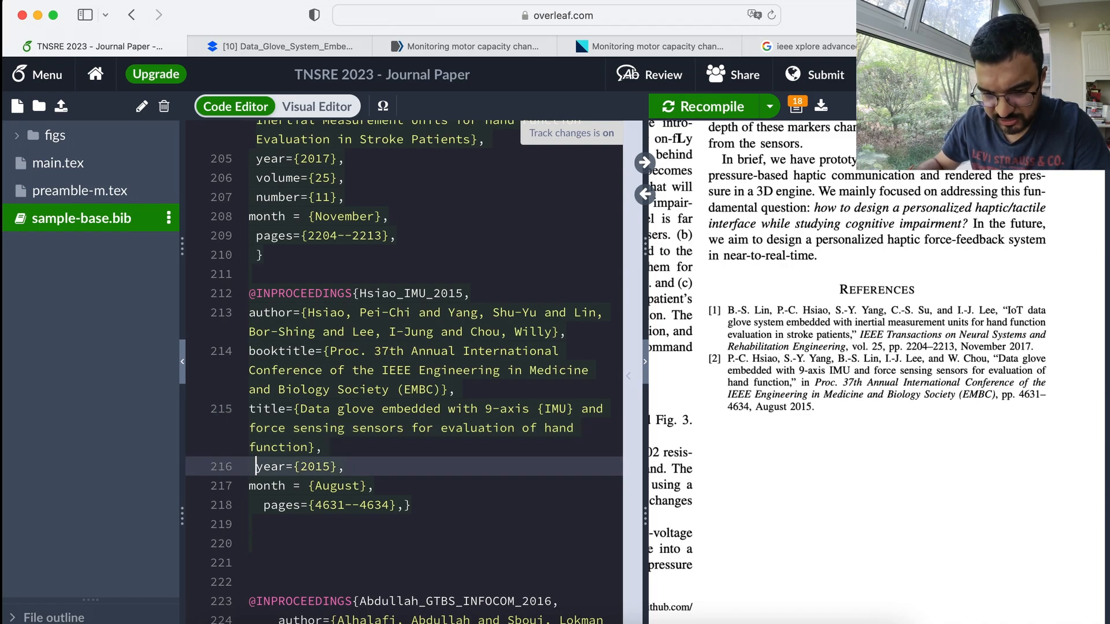
{"action": "key", "text": "BackSpace"}
{"action": "key", "text": "Down"}
{"action": "key", "text": "Down"}
{"action": "key", "text": "Right"}
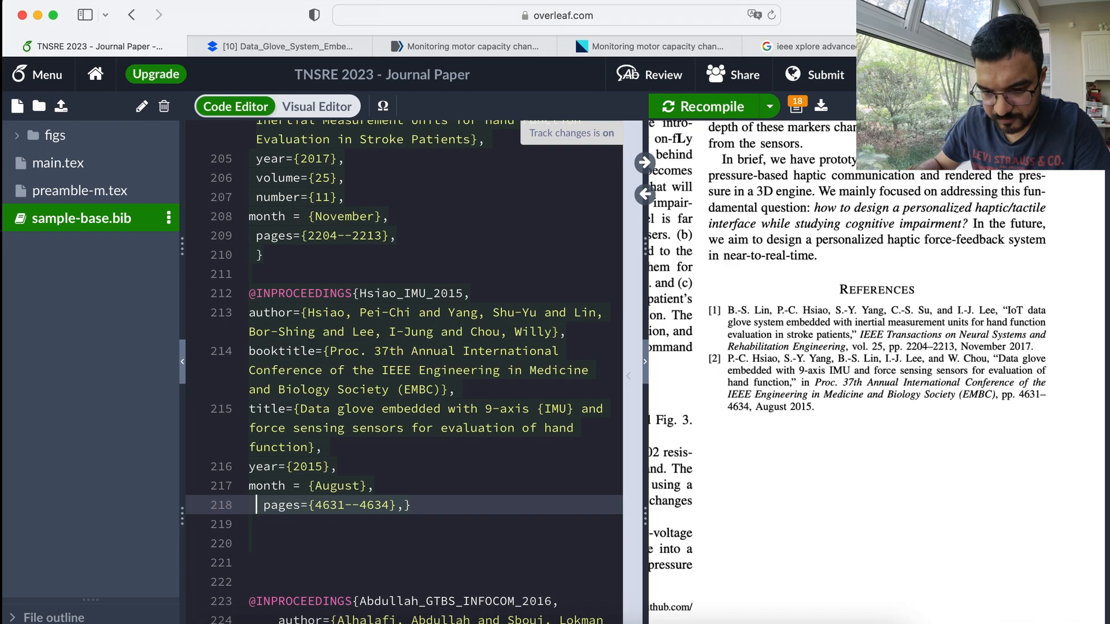
{"action": "key", "text": "Right"}
{"action": "key", "text": "BackSpace"}
{"action": "key", "text": "BackSpace"}
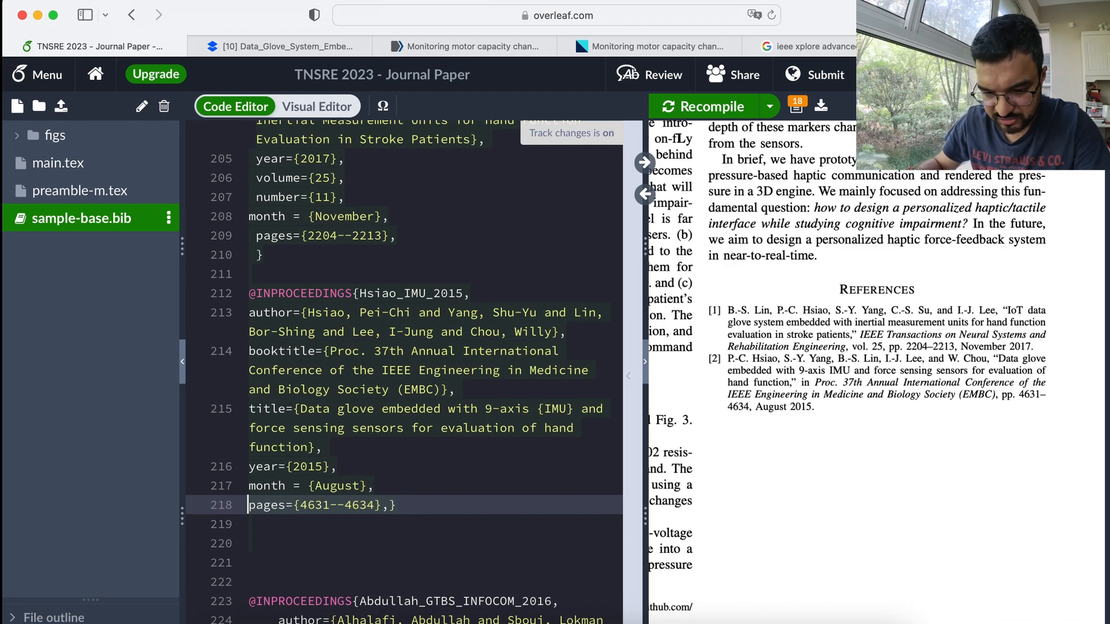
{"action": "left_click", "coordinate": [389, 504]}
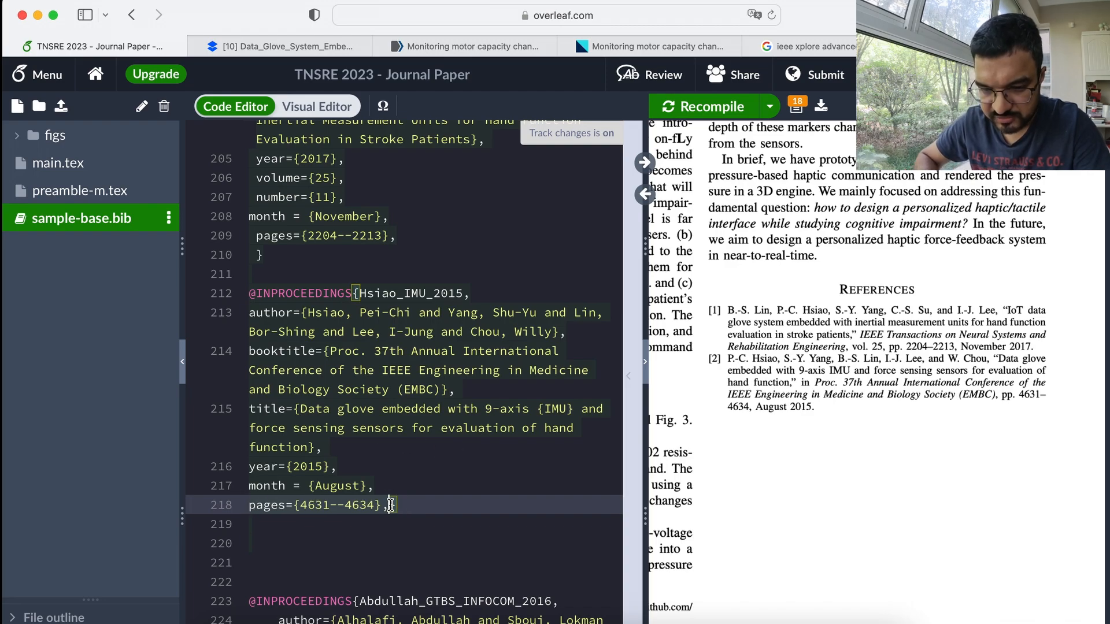
{"action": "key", "text": "Return"}
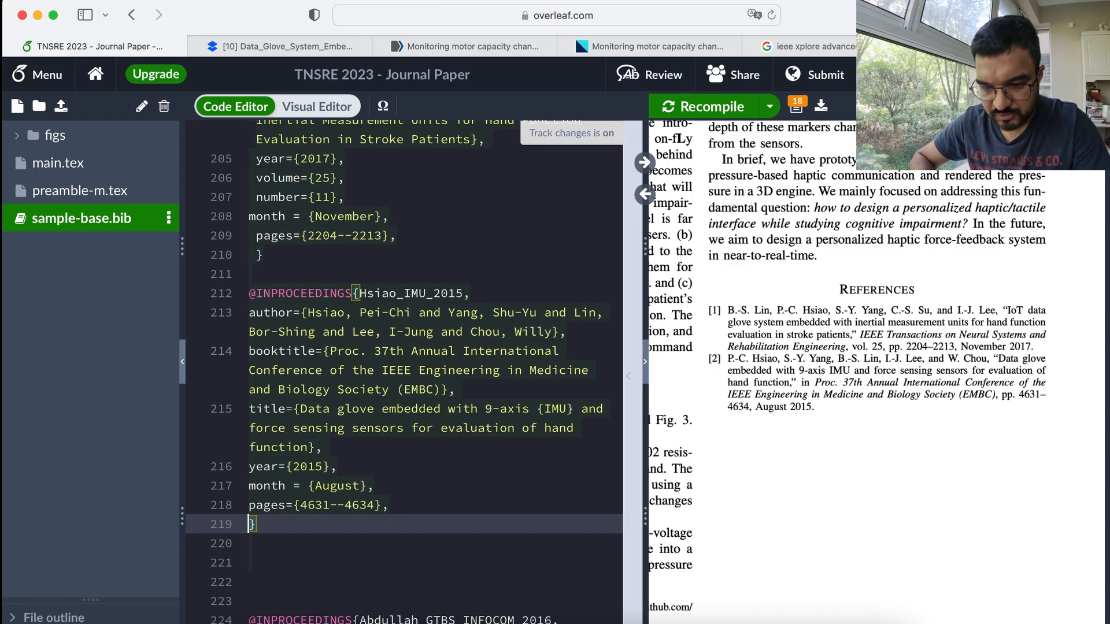